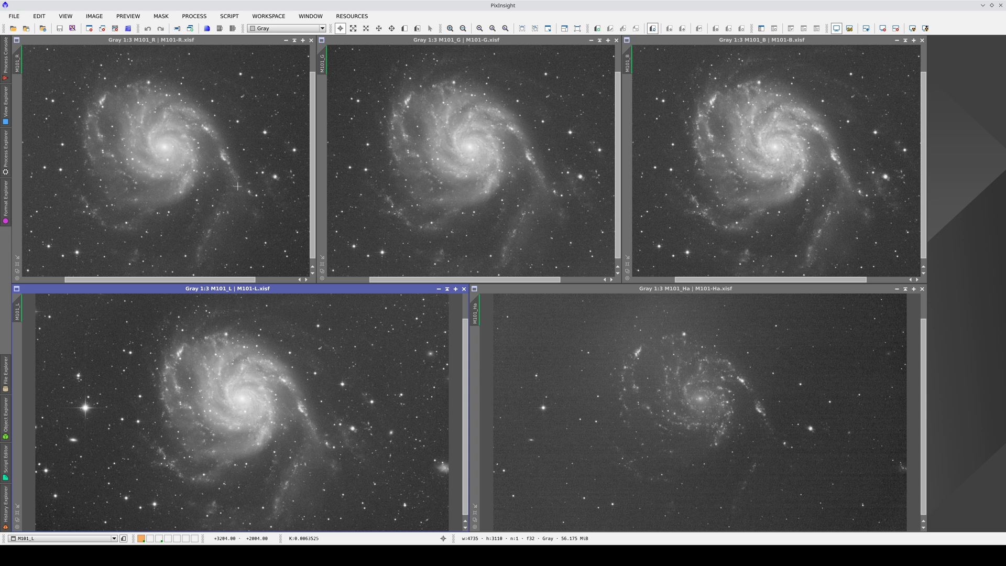
# Activate the R, G, B and Ha master views in turn
pyautogui.click(219, 178)
pyautogui.click(439, 168)
pyautogui.click(732, 166)
pyautogui.click(655, 424)
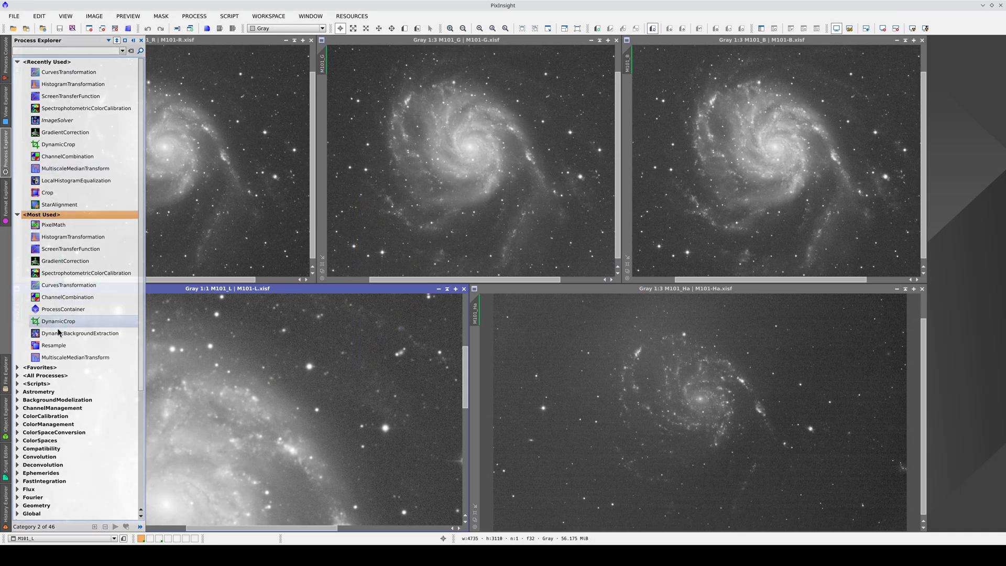
# Open ImageIntegration and add M101-B, M101-G, M101-R and M101-L as input files
pyautogui.scroll(-6, 65, 414)
pyautogui.click(60, 421)
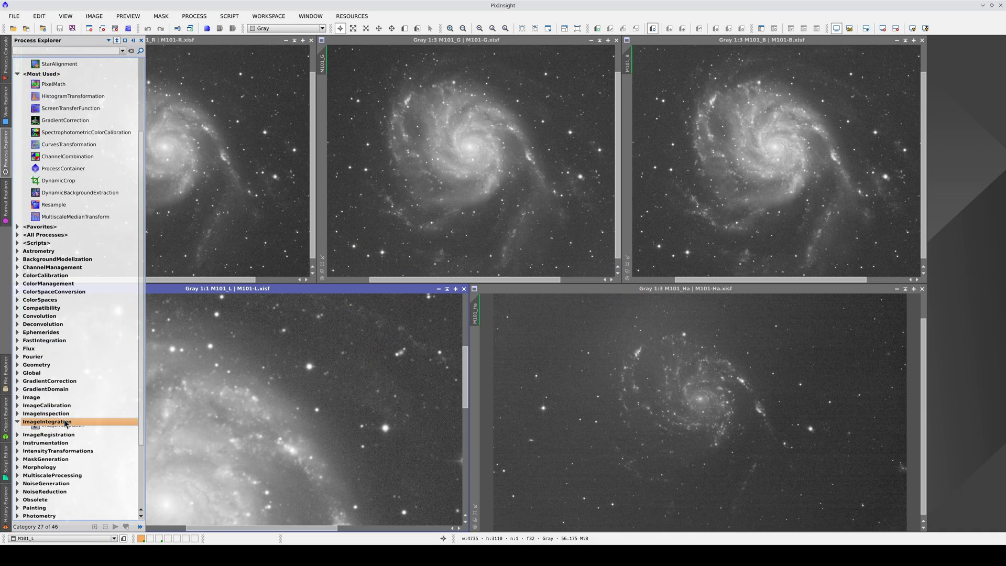
pyautogui.doubleClick(62, 467)
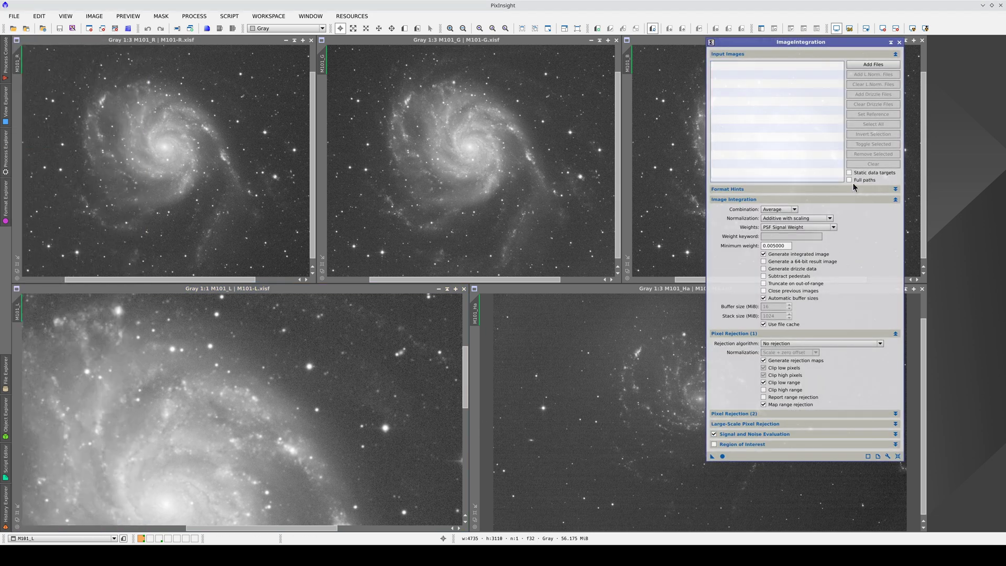
pyautogui.click(873, 65)
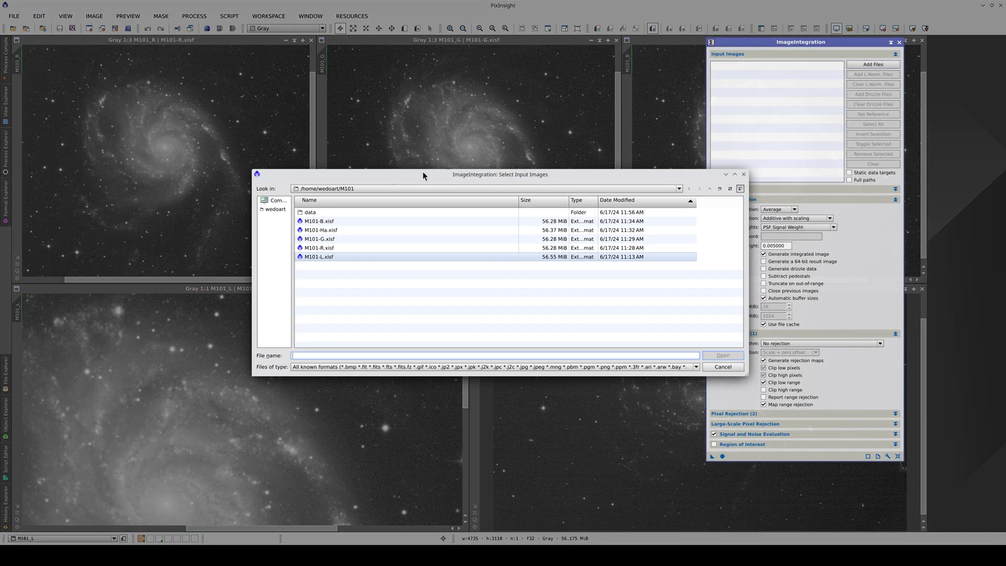
pyautogui.click(320, 221)
pyautogui.keyDown('ctrl'); pyautogui.click(317, 239); pyautogui.keyUp('ctrl')
pyautogui.keyDown('ctrl'); pyautogui.click(321, 248); pyautogui.keyUp('ctrl')
pyautogui.keyDown('ctrl'); pyautogui.click(325, 257); pyautogui.keyUp('ctrl')
pyautogui.click(722, 356)
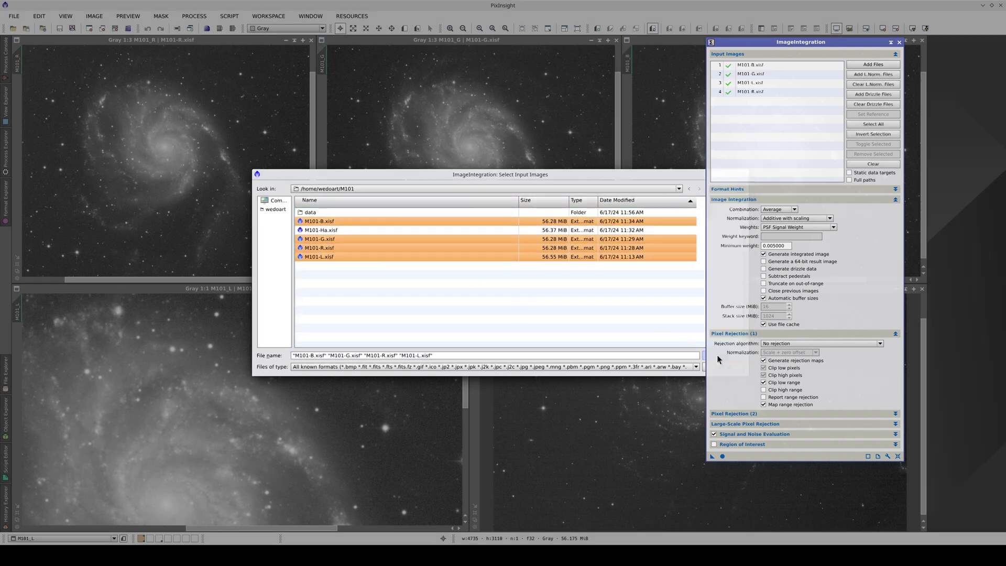
# Set weights to SNR, keep No rejection, and run the integration globally
pyautogui.click(811, 228)
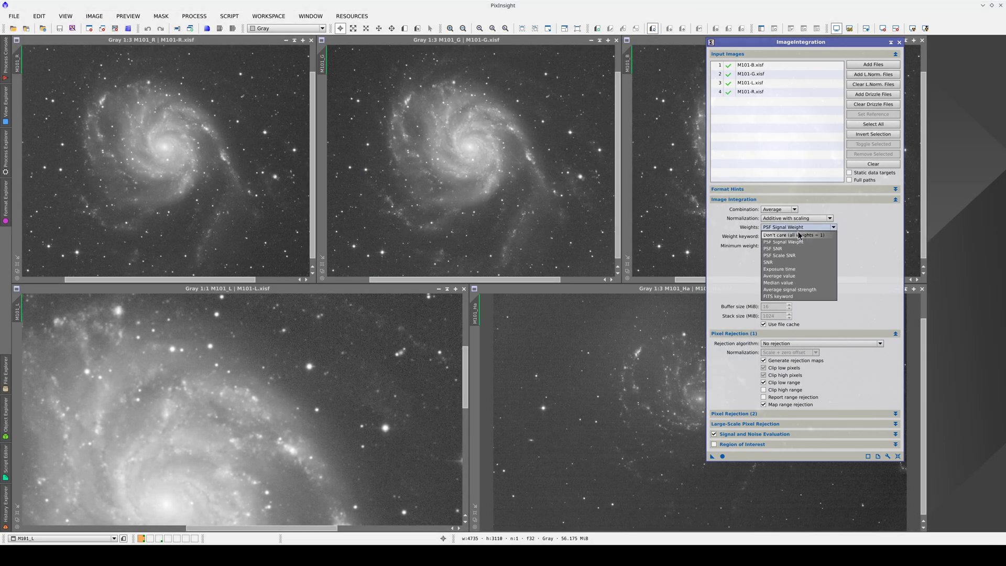
pyautogui.click(777, 262)
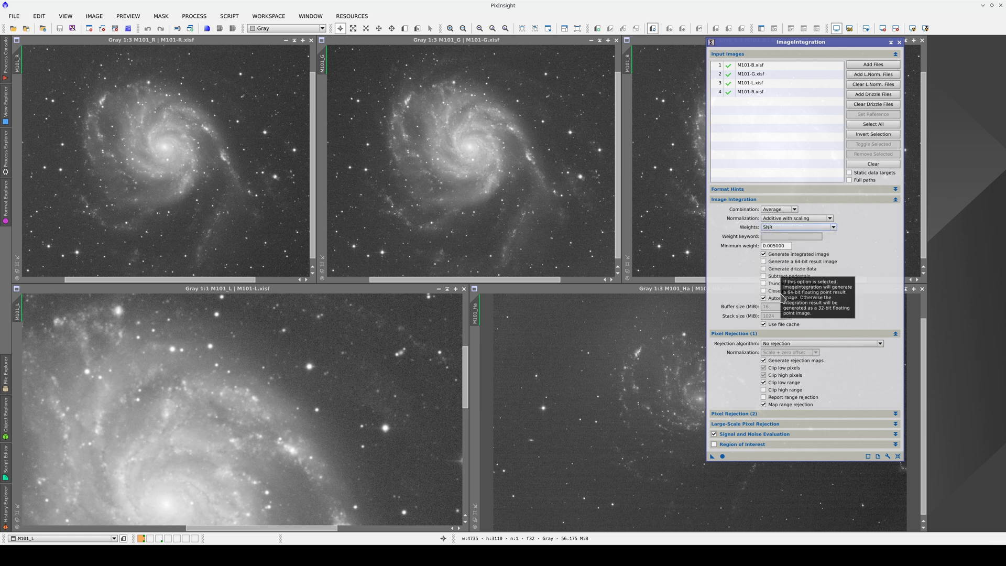
pyautogui.click(762, 343)
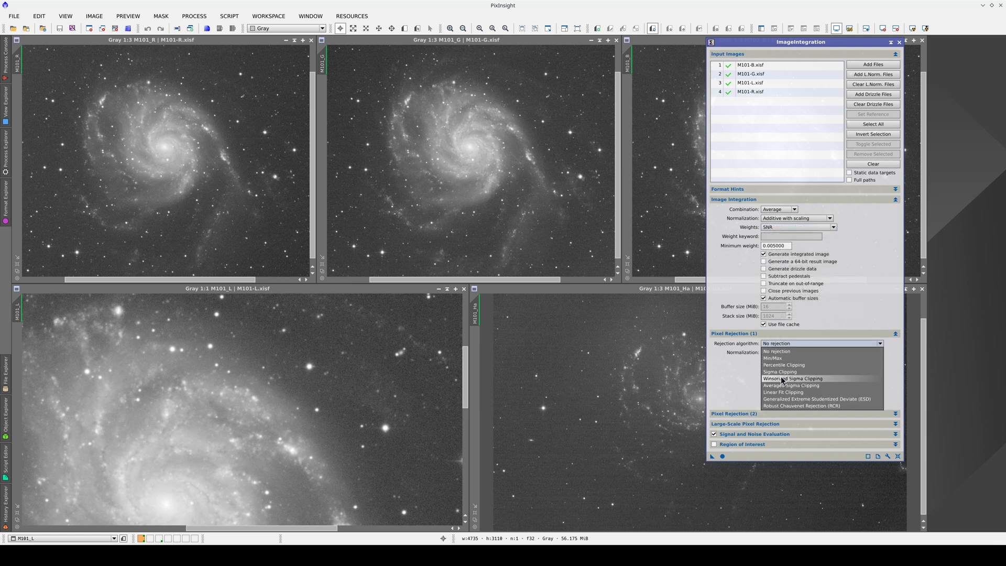
pyautogui.click(756, 94)
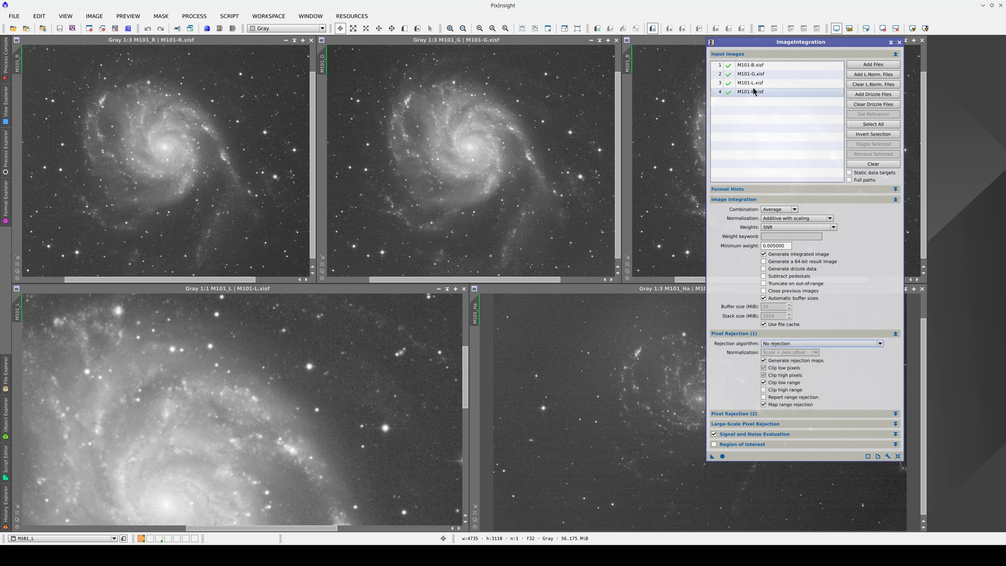
pyautogui.click(756, 91)
pyautogui.click(754, 75)
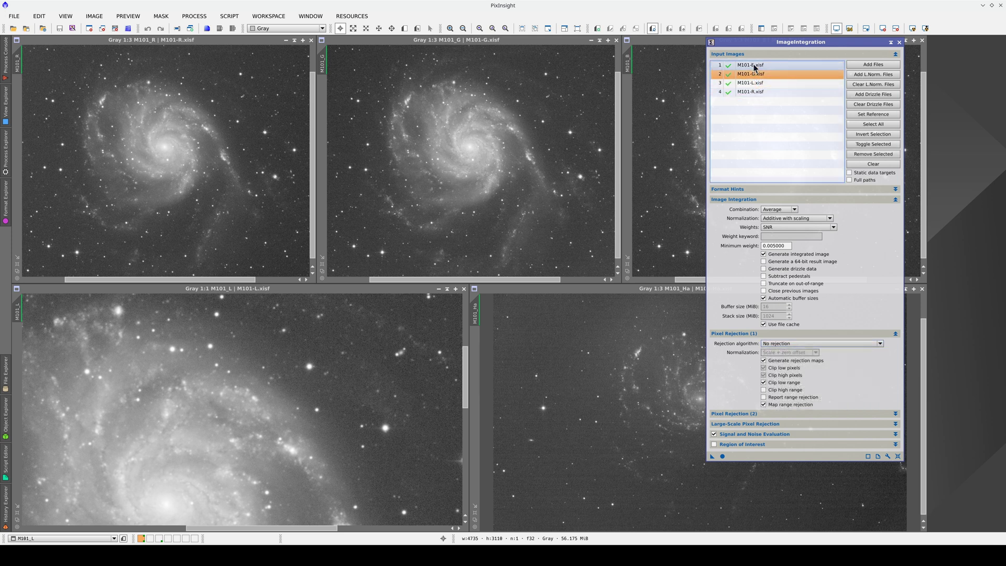
pyautogui.click(755, 66)
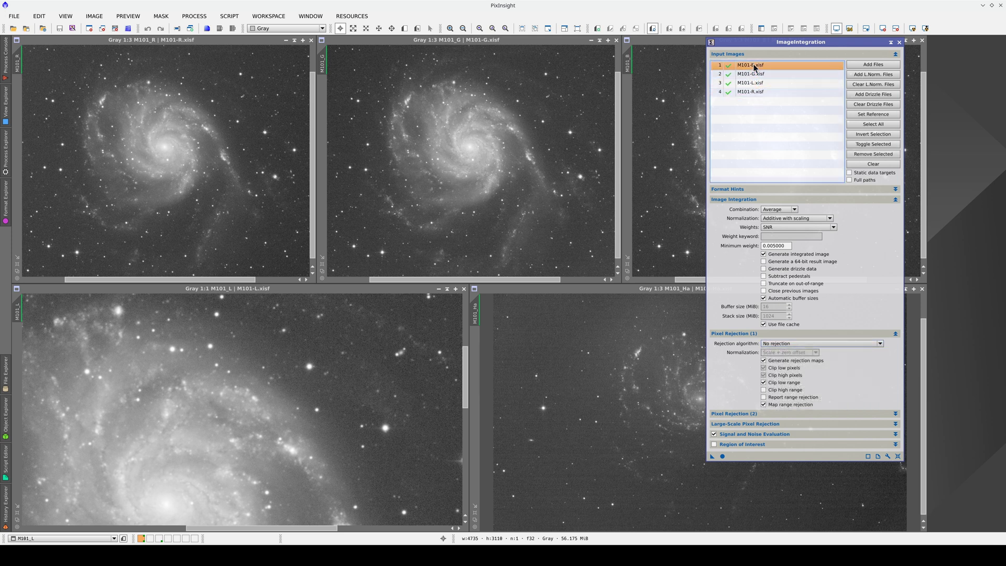
pyautogui.click(722, 456)
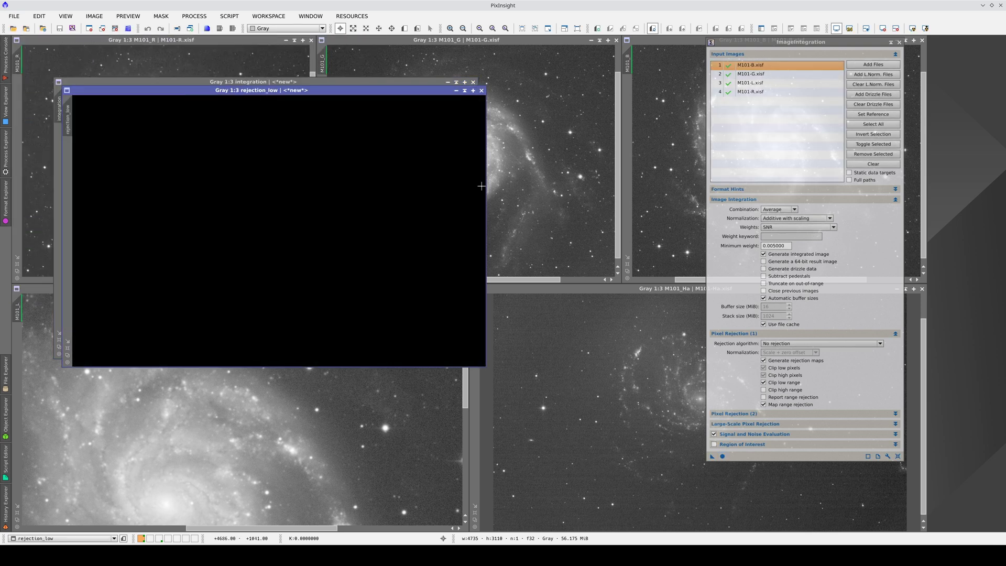
# Close rejection_low, auto-stretch the integration image and rename it synL
pyautogui.click(481, 90)
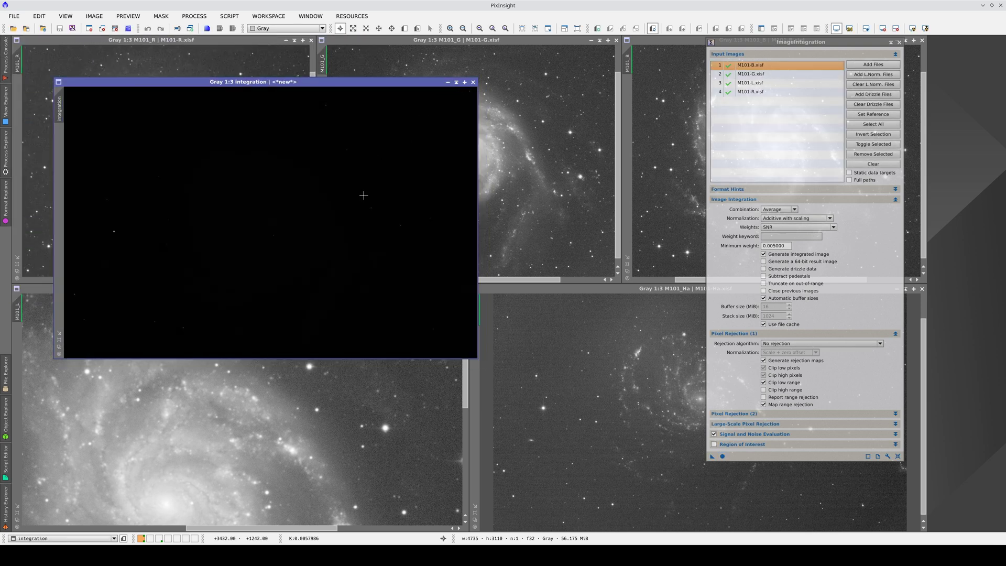
pyautogui.hotkey('ctrl', 'a')
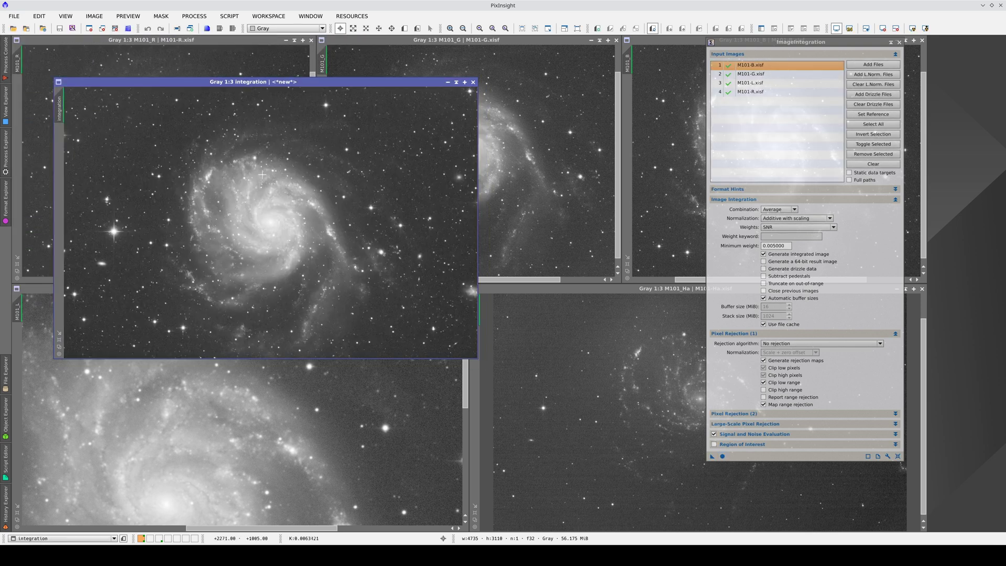
pyautogui.doubleClick(61, 111)
pyautogui.write('synL')
pyautogui.press('Return')
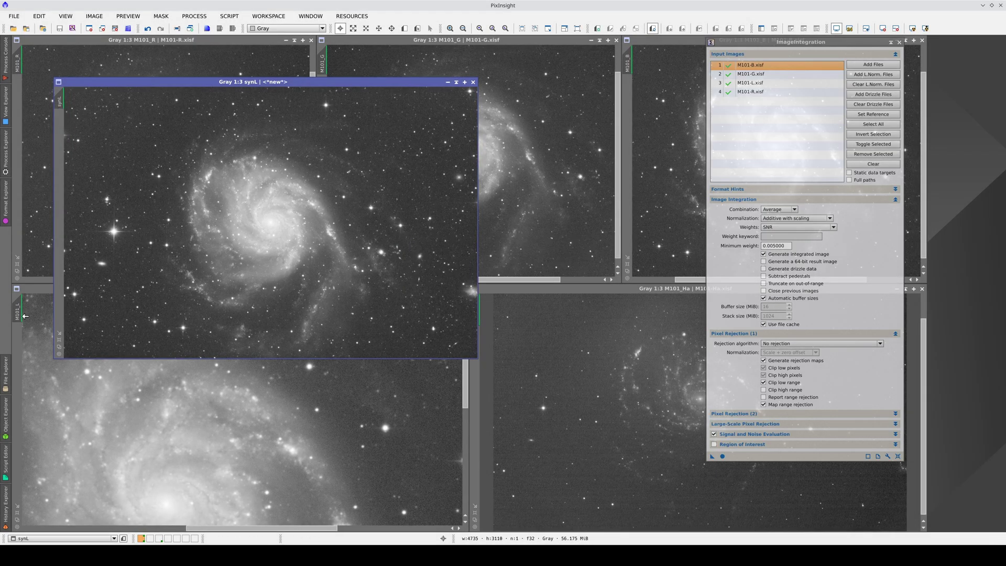
# Apply a PixelMath expression synL to the M101_L luminance preview
pyautogui.doubleClick(28, 291)
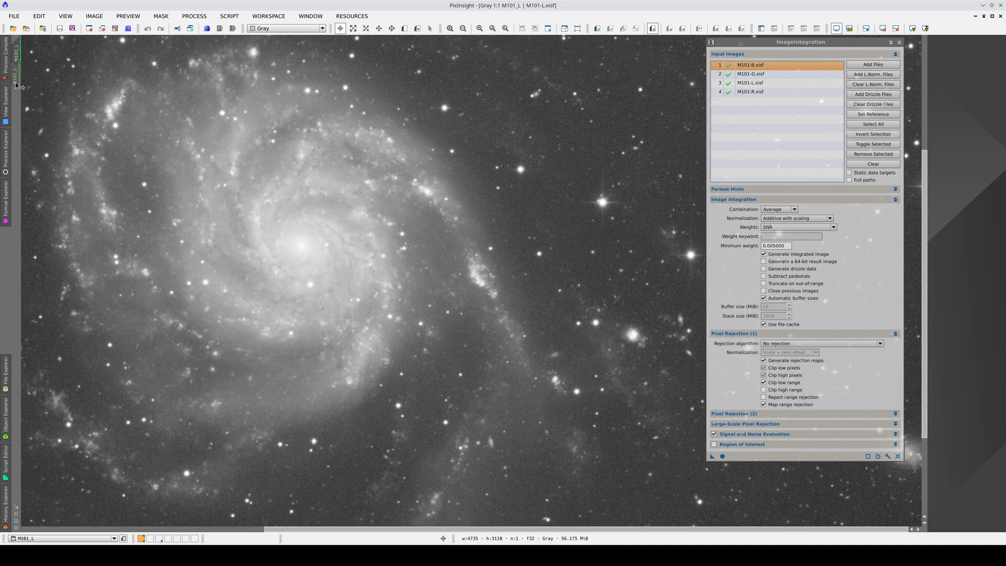
pyautogui.click(17, 83)
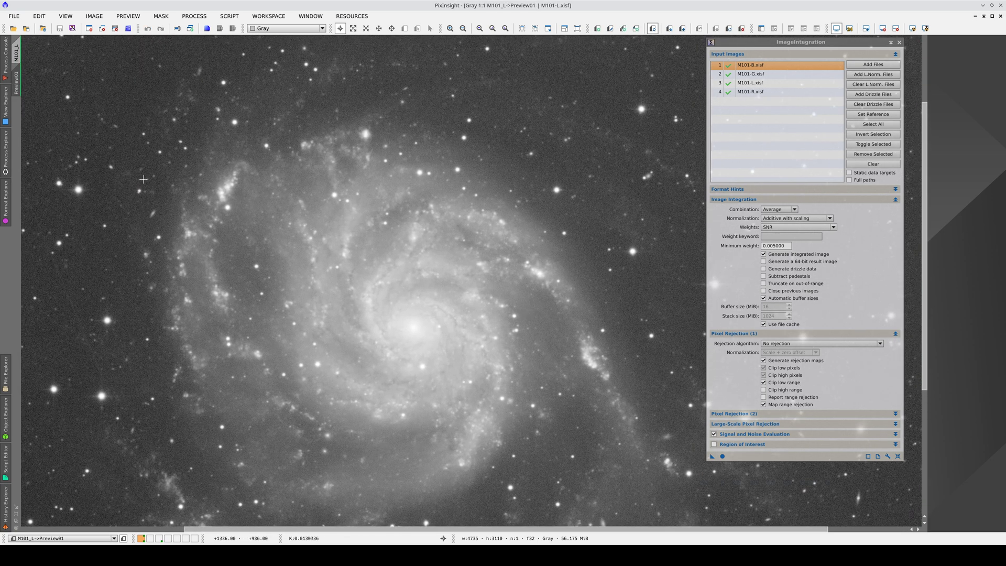
pyautogui.moveTo(4, 154)
pyautogui.doubleClick(57, 197)
pyautogui.write('synL')
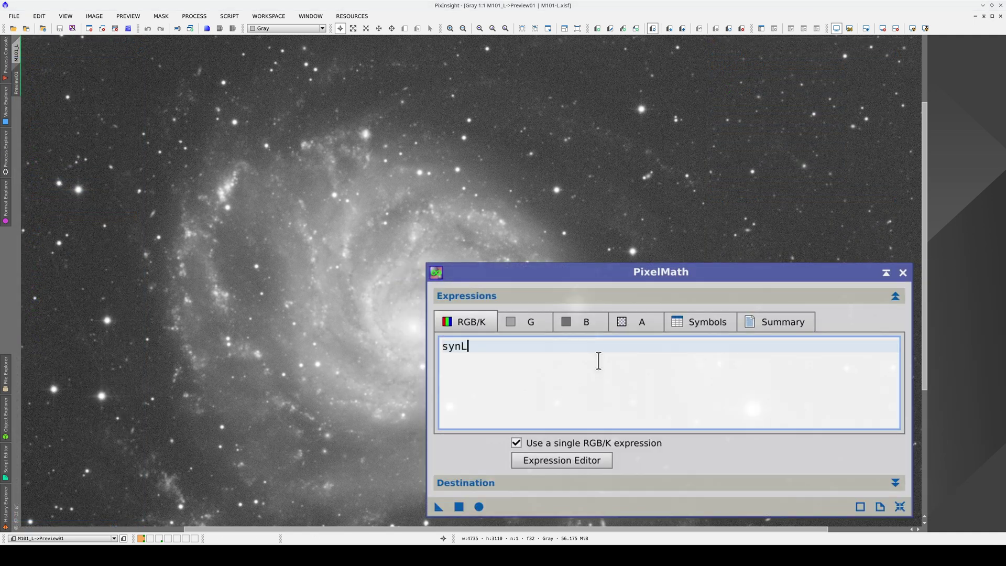
pyautogui.moveTo(590, 353); pyautogui.dragTo(439, 335)
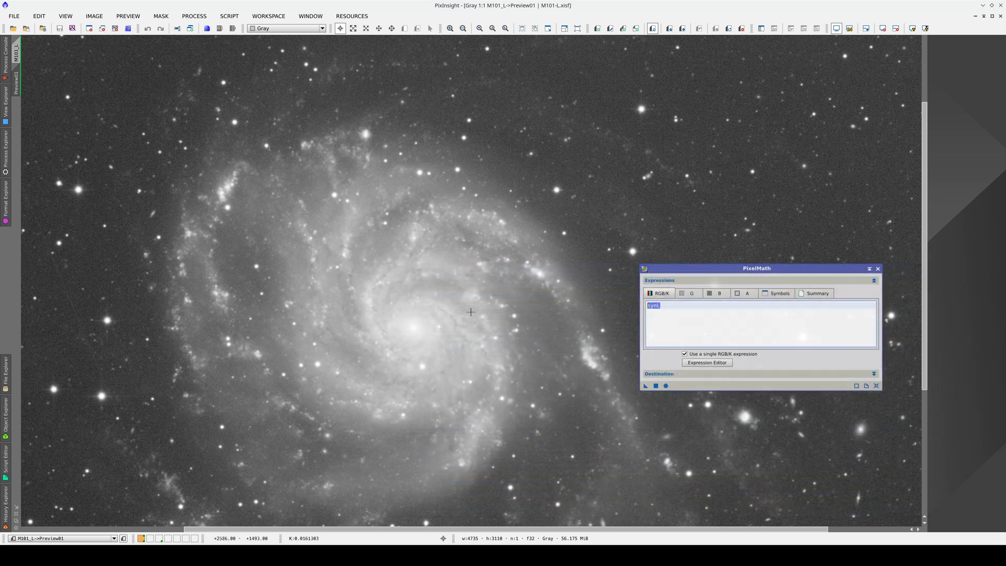
pyautogui.moveTo(645, 385); pyautogui.dragTo(530, 332)
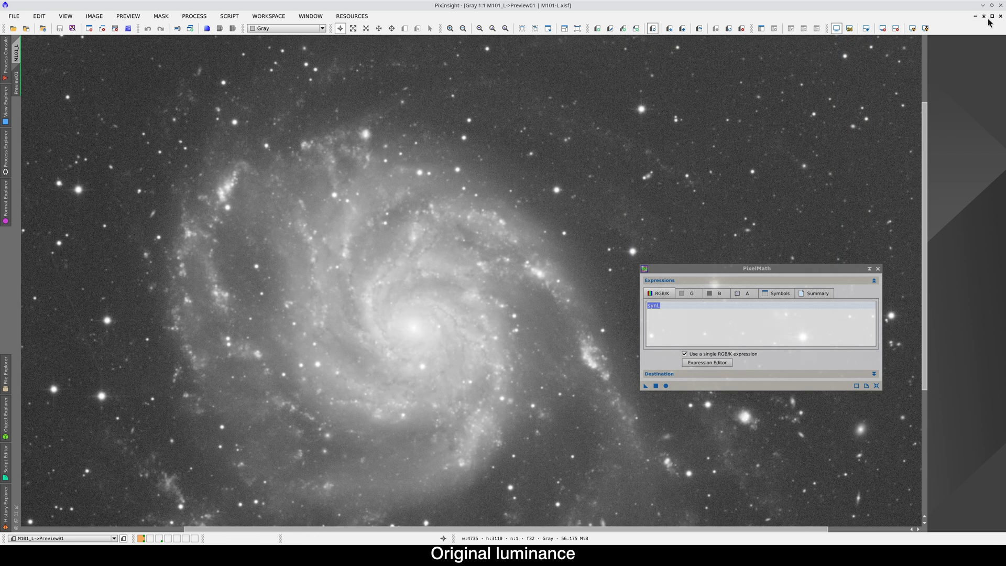
# Restore the tiled layout and open LinearFit from the ColorCalibration category
pyautogui.click(992, 16)
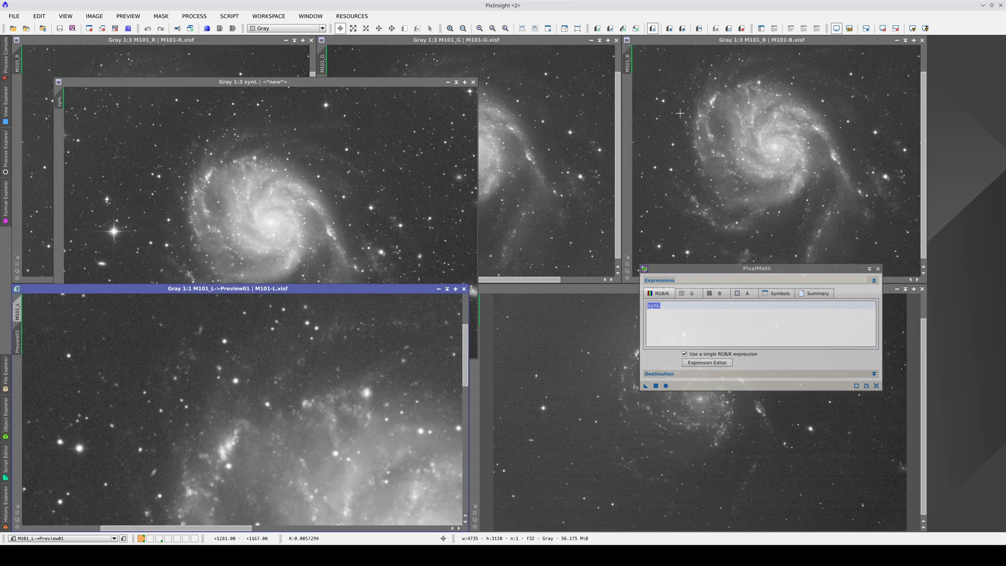
pyautogui.click(4, 157)
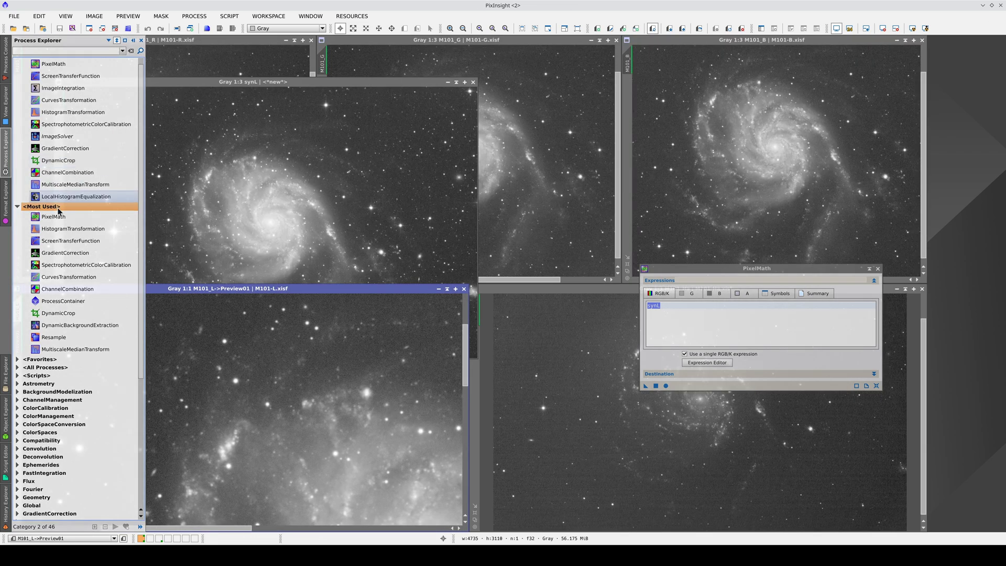
pyautogui.click(46, 408)
pyautogui.doubleClick(47, 409)
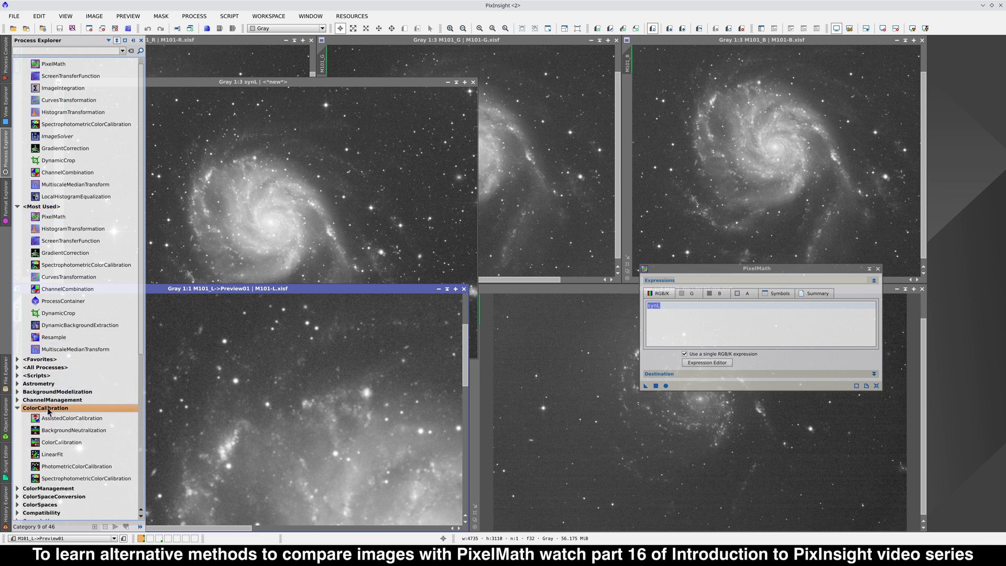
pyautogui.click(48, 455)
pyautogui.doubleClick(48, 456)
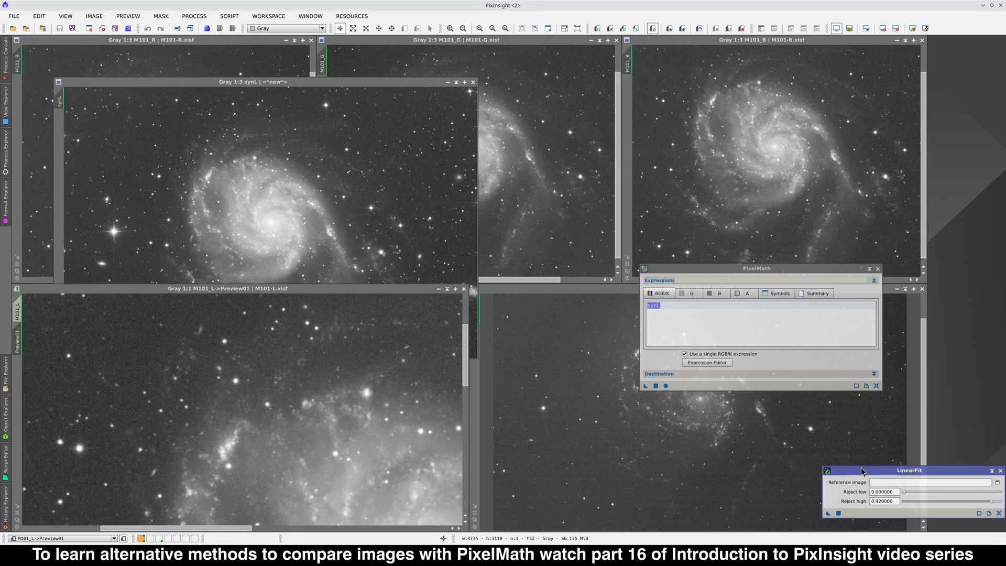
pyautogui.moveTo(862, 470); pyautogui.dragTo(603, 437)
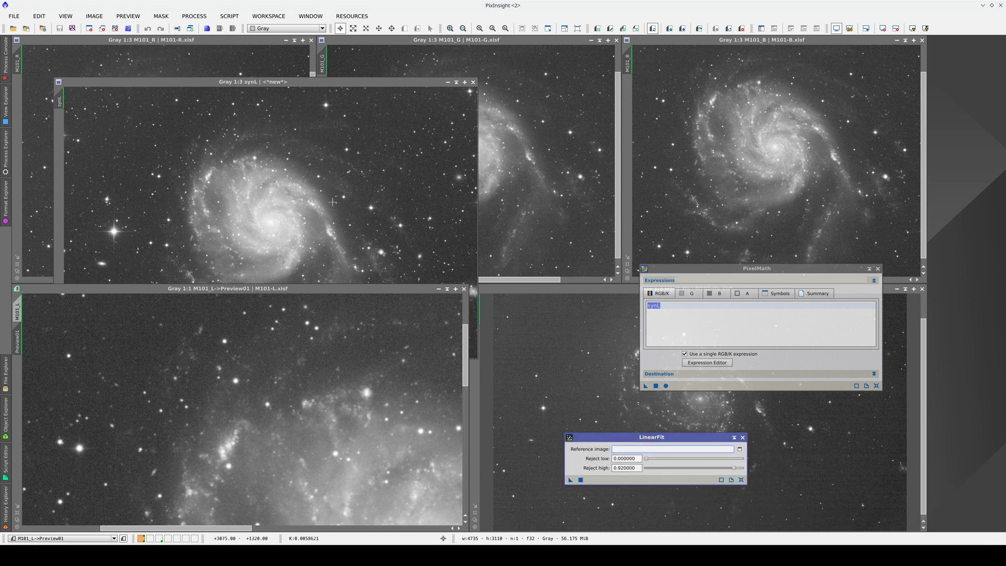
# Linearly fit synL to the M101_L reference and re-apply its auto-stretch
pyautogui.click(291, 170)
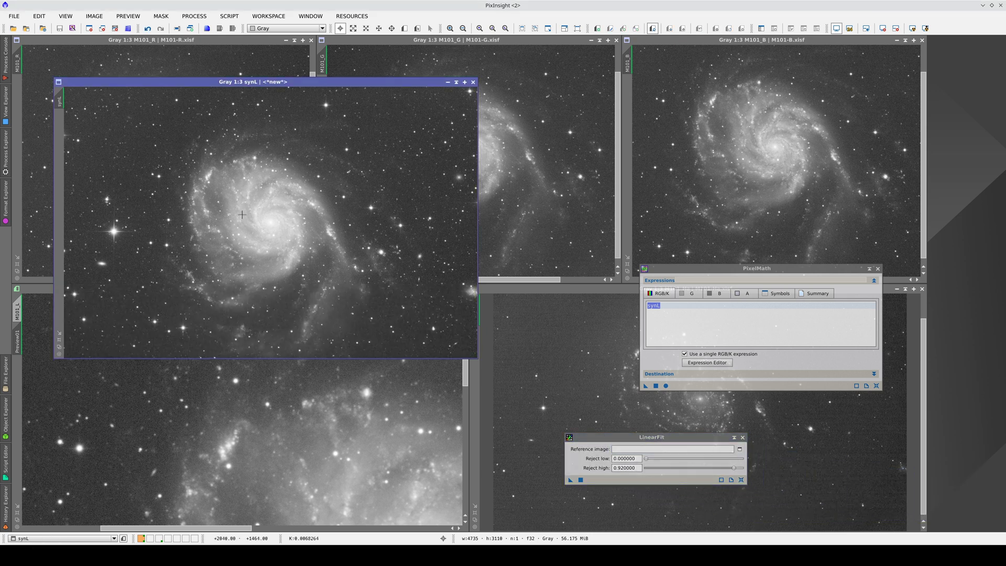
pyautogui.click(159, 439)
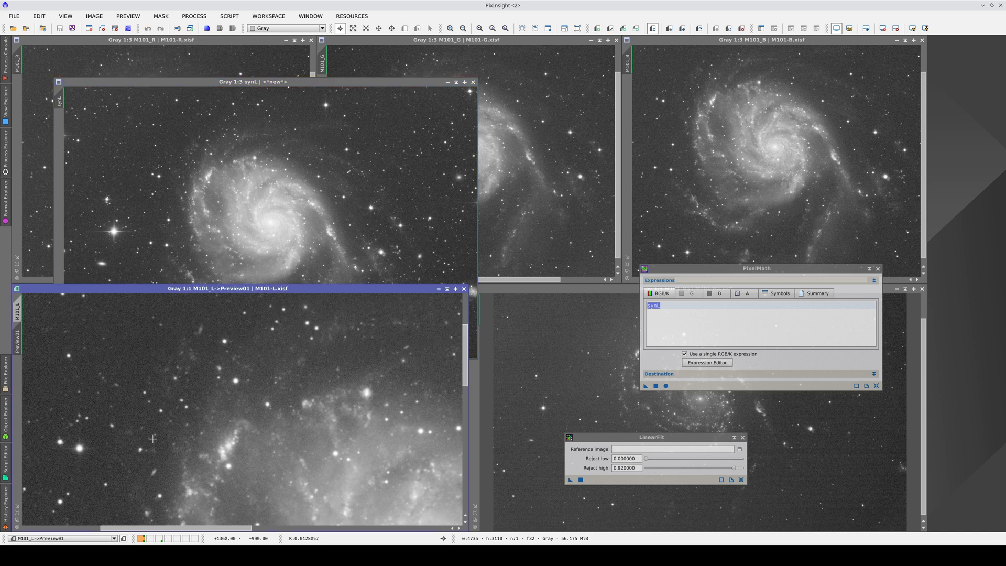
pyautogui.moveTo(159, 439); pyautogui.dragTo(160, 380)
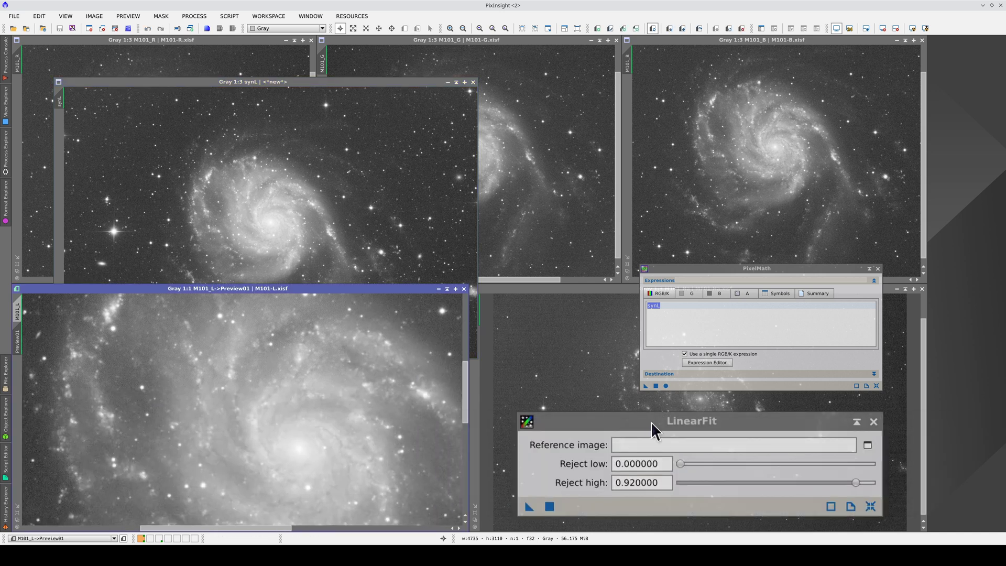
pyautogui.click(658, 445)
pyautogui.write('M101_L')
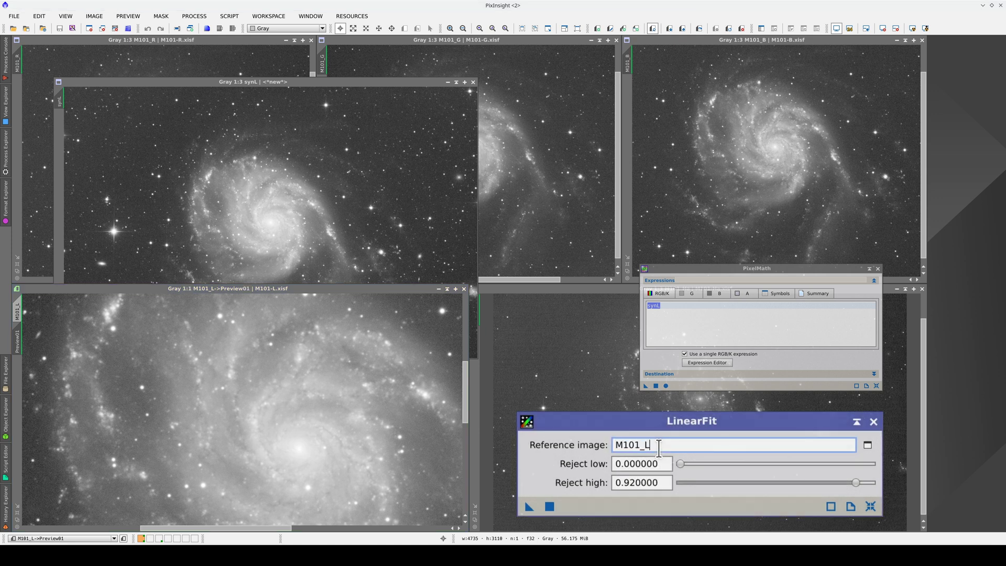
pyautogui.moveTo(570, 479); pyautogui.dragTo(278, 232)
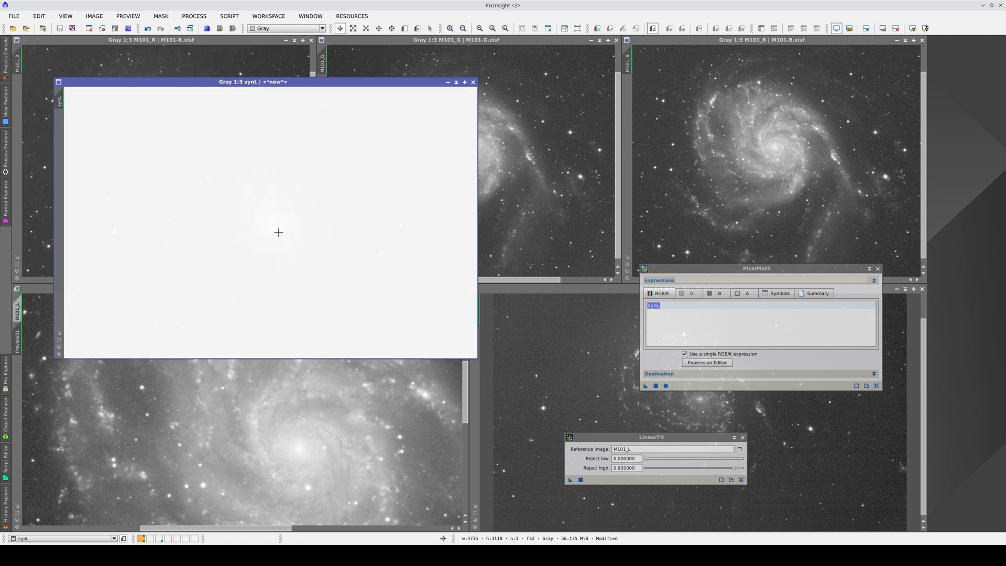
pyautogui.hotkey('ctrl', 'a')
# Read the fit result y_0 = -1.677748e-03 + 2.535718e+00*x_0 in the Process Console
pyautogui.click(6, 73)
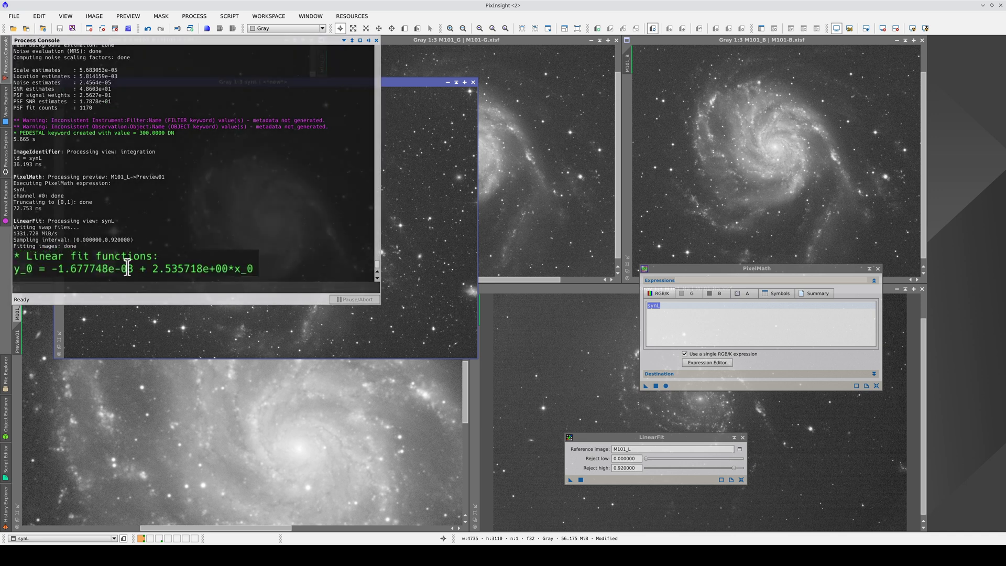
pyautogui.moveTo(135, 268); pyautogui.dragTo(54, 269)
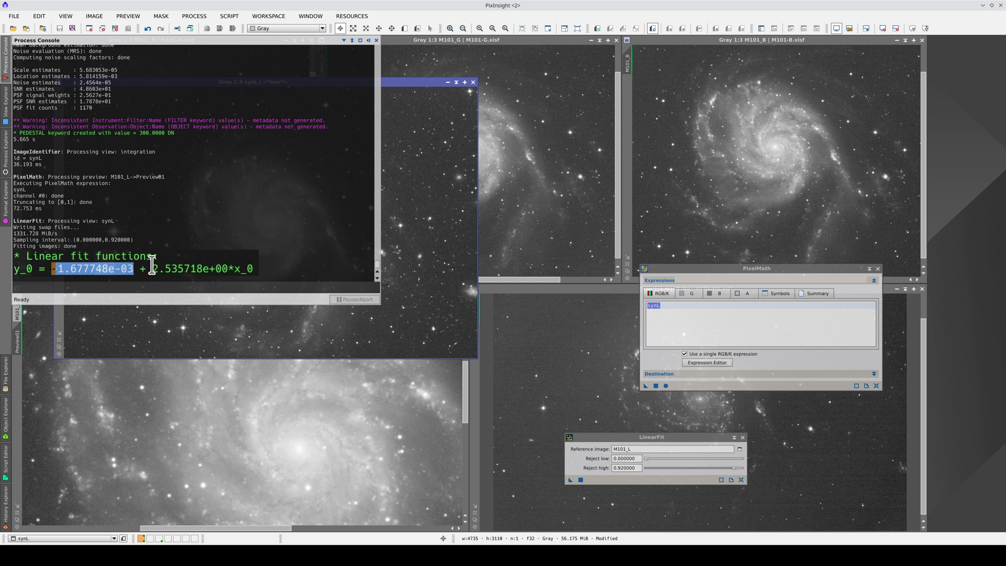
pyautogui.moveTo(152, 268); pyautogui.dragTo(207, 268)
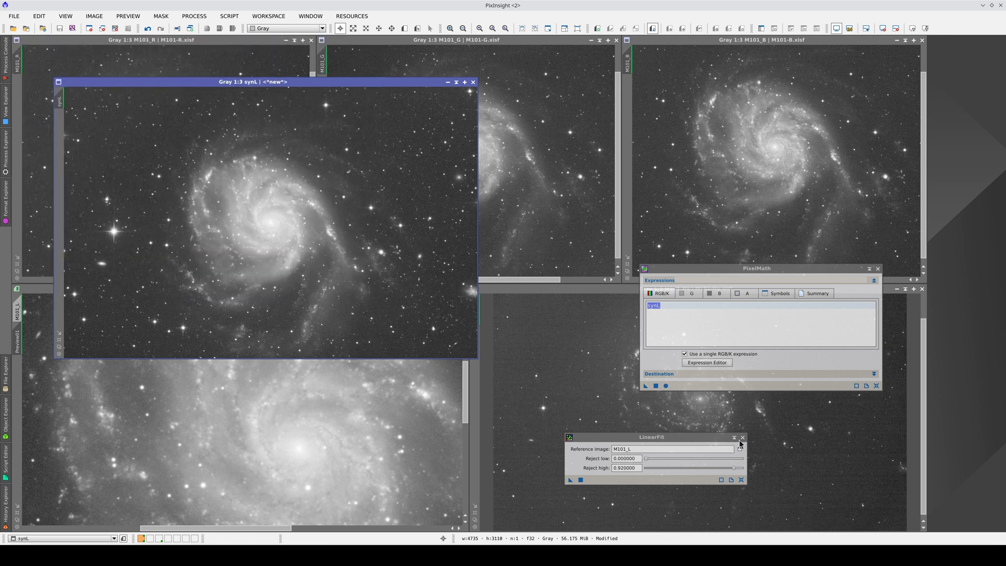
# Close LinearFit, maximize the M101_L preview and apply the synL expression to it
pyautogui.click(742, 438)
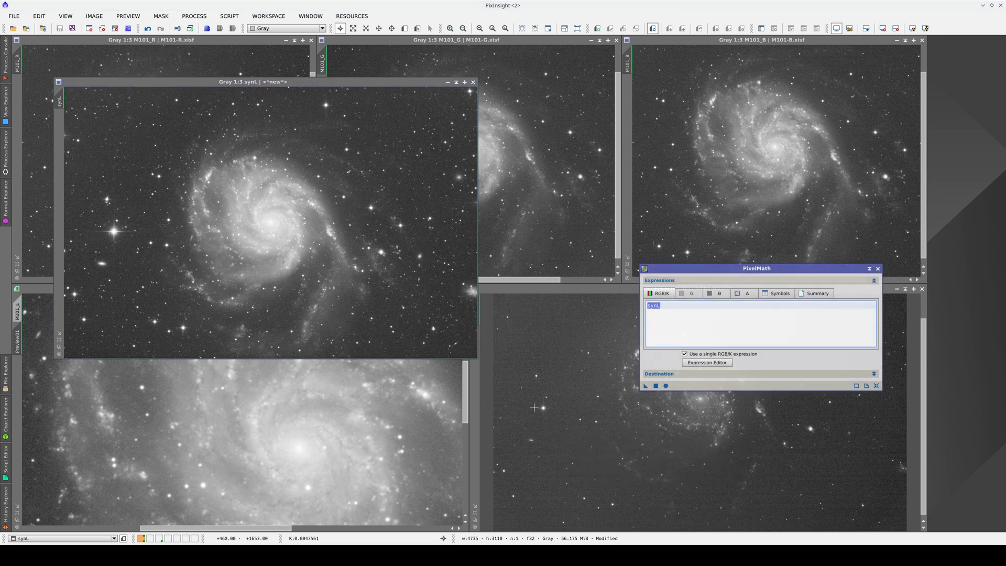
pyautogui.click(339, 200)
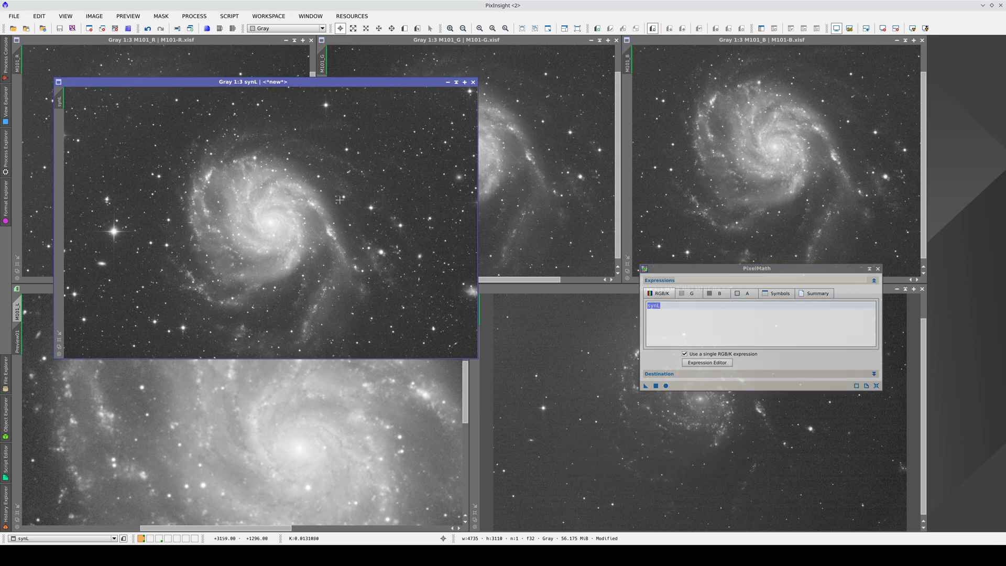
pyautogui.click(319, 435)
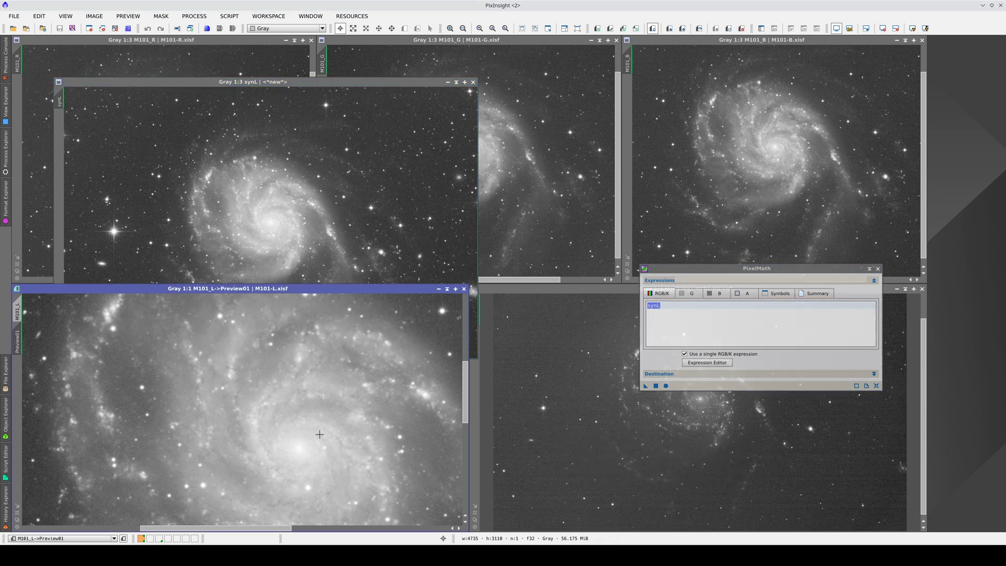
pyautogui.click(455, 289)
pyautogui.moveTo(443, 146); pyautogui.dragTo(555, 317)
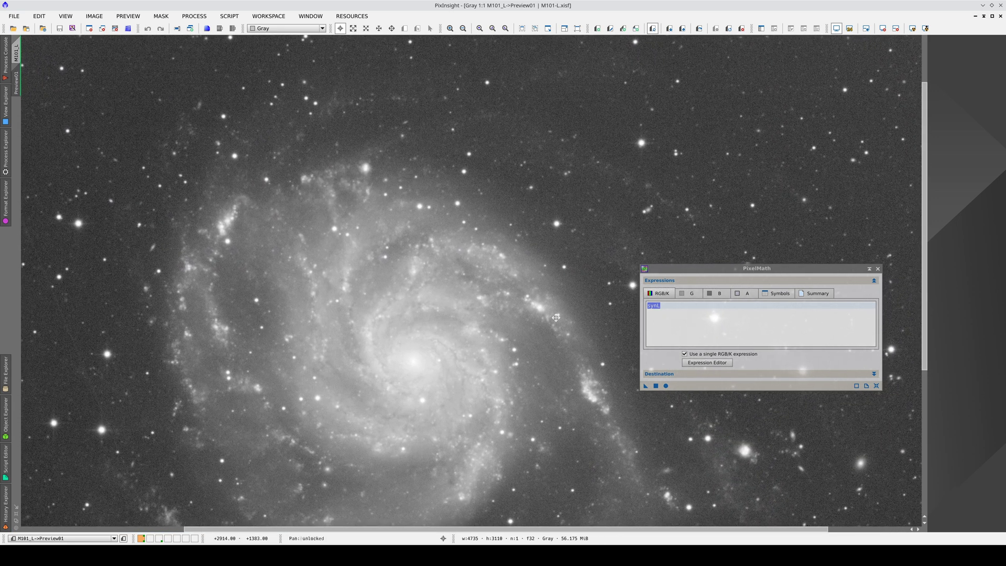
pyautogui.click(658, 387)
# Compare synthetic and original luminance in the faint outer region and small galaxy pair
pyautogui.scroll(1, 570, 350)
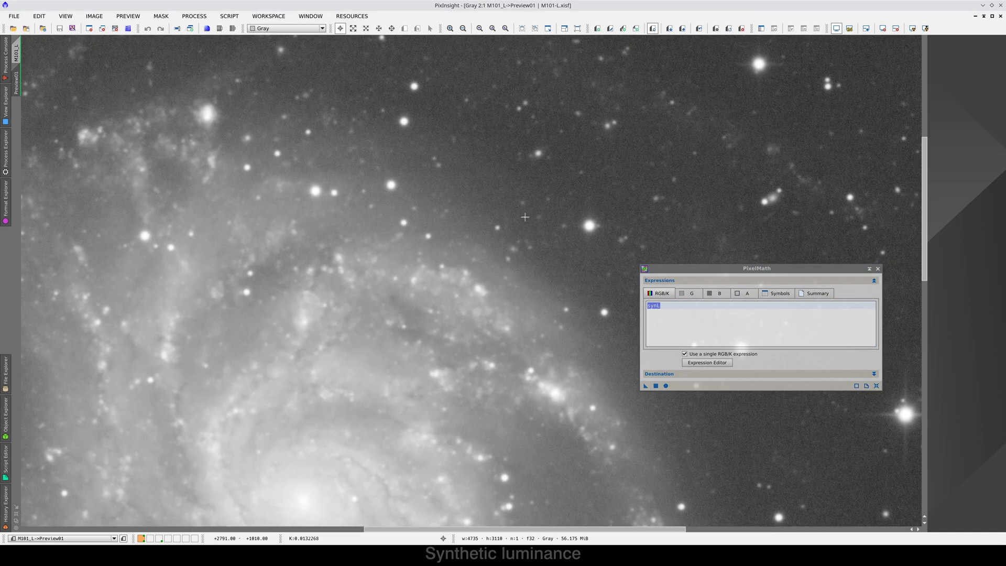
pyautogui.moveTo(539, 152); pyautogui.dragTo(358, 138)
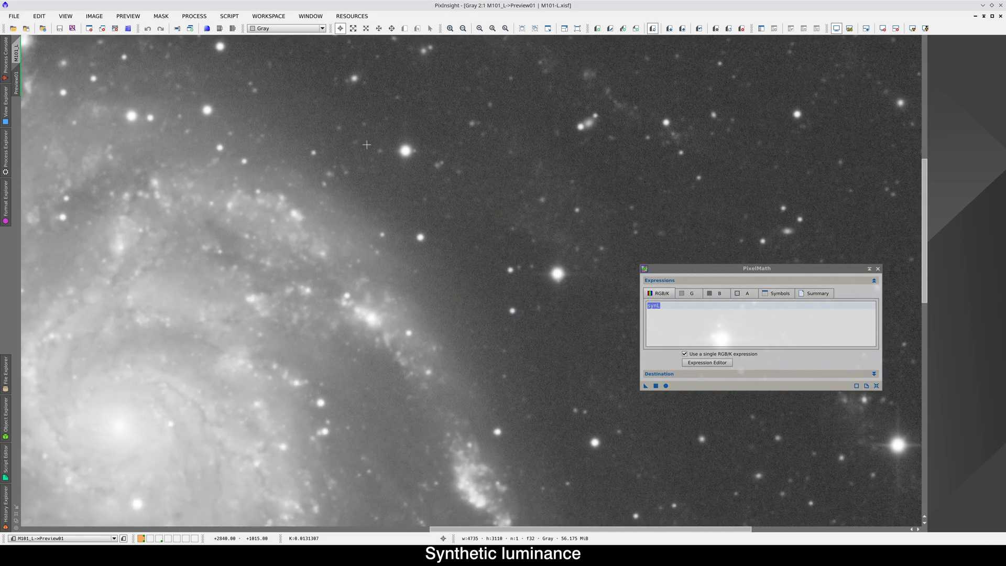
pyautogui.hotkey('ctrl', 'shift', 'z')
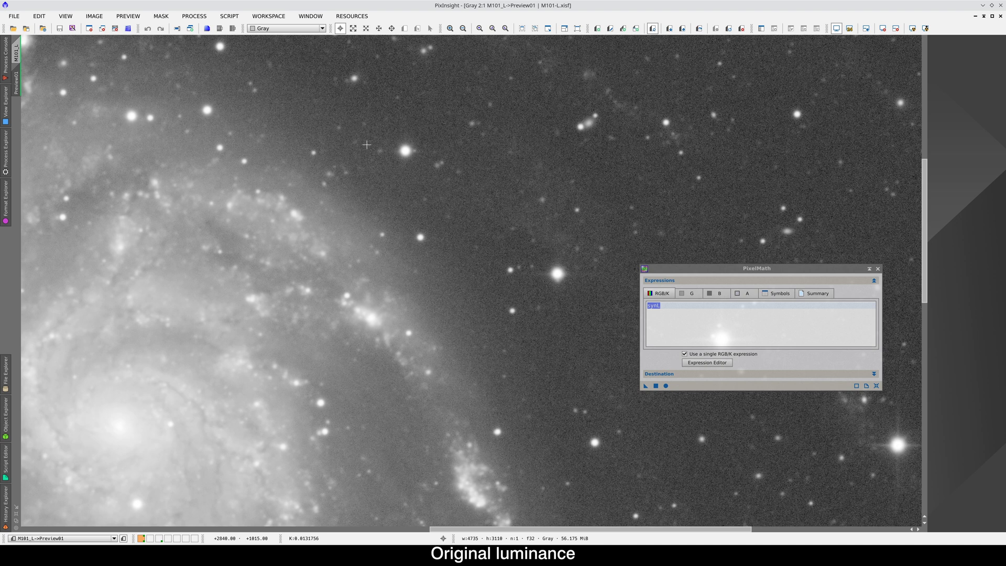
pyautogui.hotkey('ctrl', 'shift', 'z')
pyautogui.hotkey('ctrl', 'shift', 'z')
pyautogui.hotkey('ctrl', 'shift', 'z')
pyautogui.scroll(1, 675, 130)
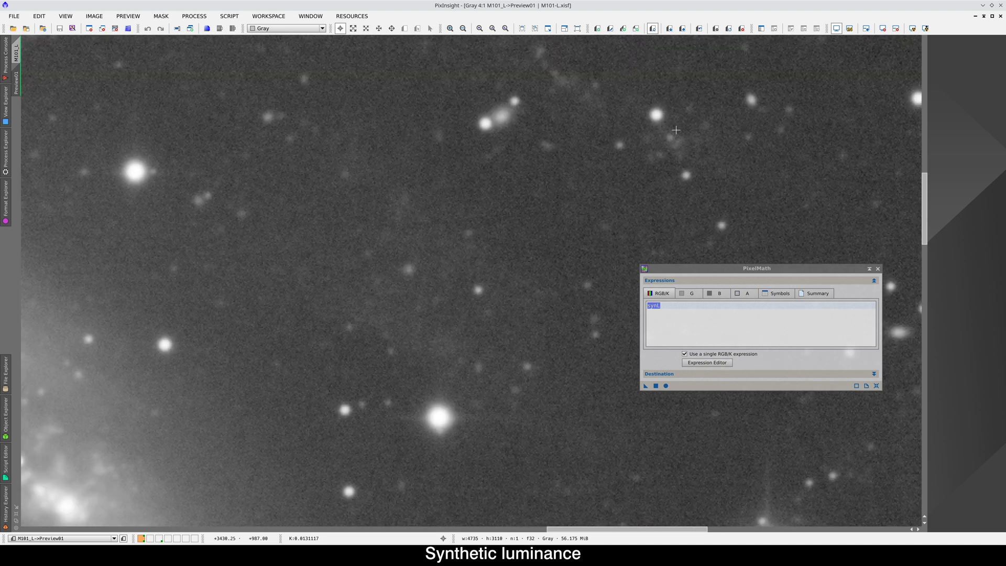
pyautogui.hotkey('ctrl', 'shift', 'z')
pyautogui.hotkey('ctrl', 'shift', 'z')
pyautogui.moveTo(555, 90); pyautogui.dragTo(517, 297)
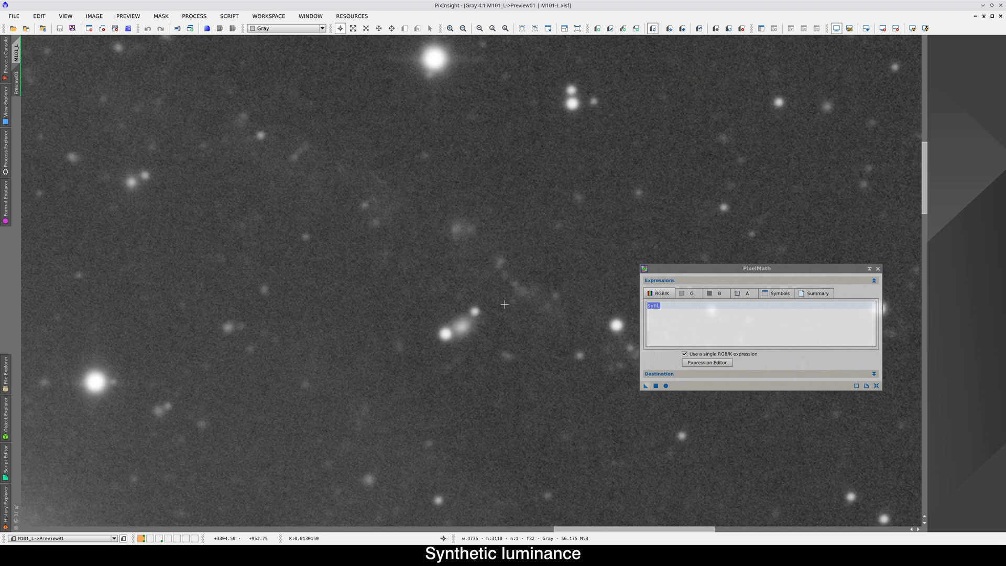
pyautogui.hotkey('ctrl', 'shift', 'z')
pyautogui.hotkey('ctrl', 'shift', 'z')
pyautogui.hotkey('ctrl', 'shift', 'z')
pyautogui.hotkey('ctrl', 'shift', 'z')
# Compare synthetic and original luminance along the galaxy arms, ending on the original
pyautogui.scroll(-1, 525, 312)
pyautogui.moveTo(525, 313); pyautogui.dragTo(387, 133)
pyautogui.scroll(1, 379, 215)
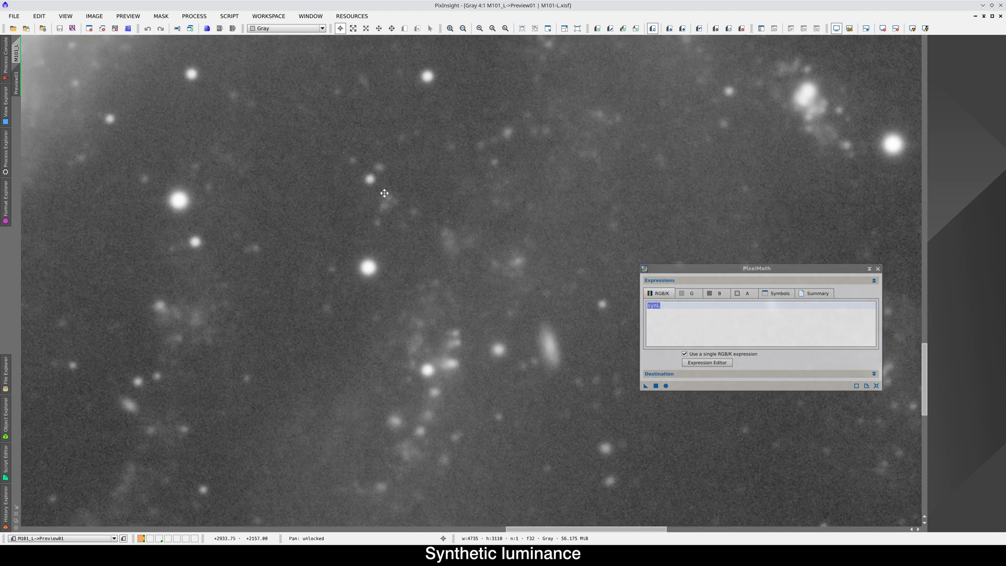
pyautogui.moveTo(384, 189); pyautogui.dragTo(406, 278)
pyautogui.hotkey('ctrl', 'shift', 'z')
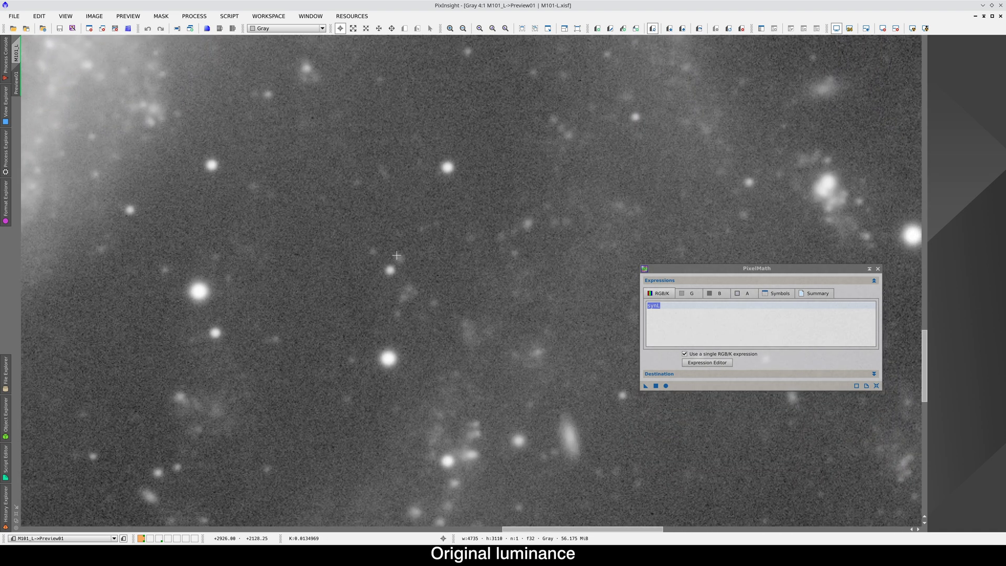
pyautogui.hotkey('ctrl', 'shift', 'z')
pyautogui.hotkey('ctrl', 'shift', 'z')
pyautogui.hotkey('ctrl', 'shift', 'z')
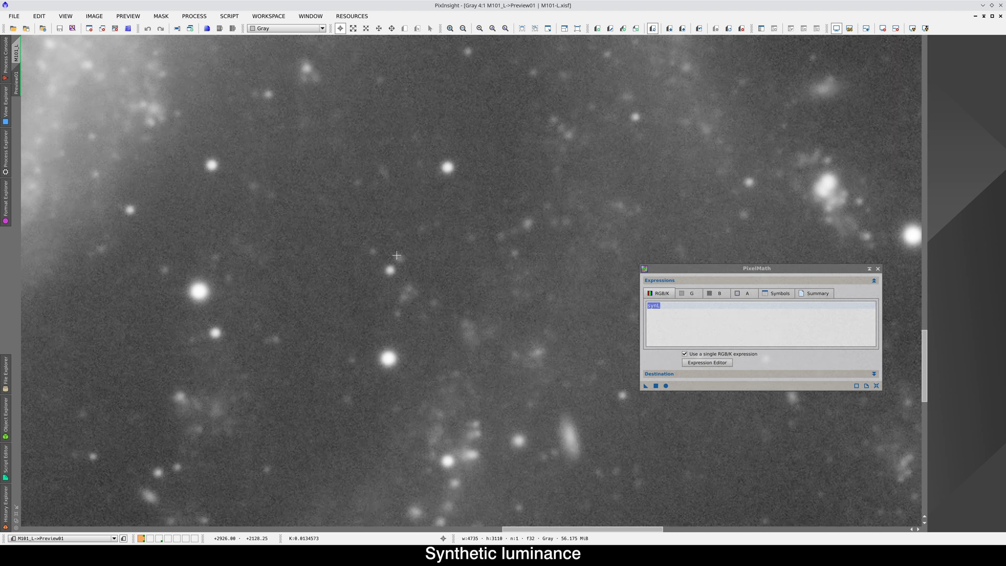
pyautogui.hotkey('ctrl', 'shift', 'z')
pyautogui.hotkey('ctrl', 'shift', 'z')
pyautogui.hotkey('ctrl', 'shift', 'z')
pyautogui.hotkey('ctrl', 'shift', 'z')
pyautogui.hotkey('ctrl', 'shift', 'z')
pyautogui.hotkey('ctrl', 'shift', 'z')
pyautogui.hotkey('ctrl', 'shift', 'z')
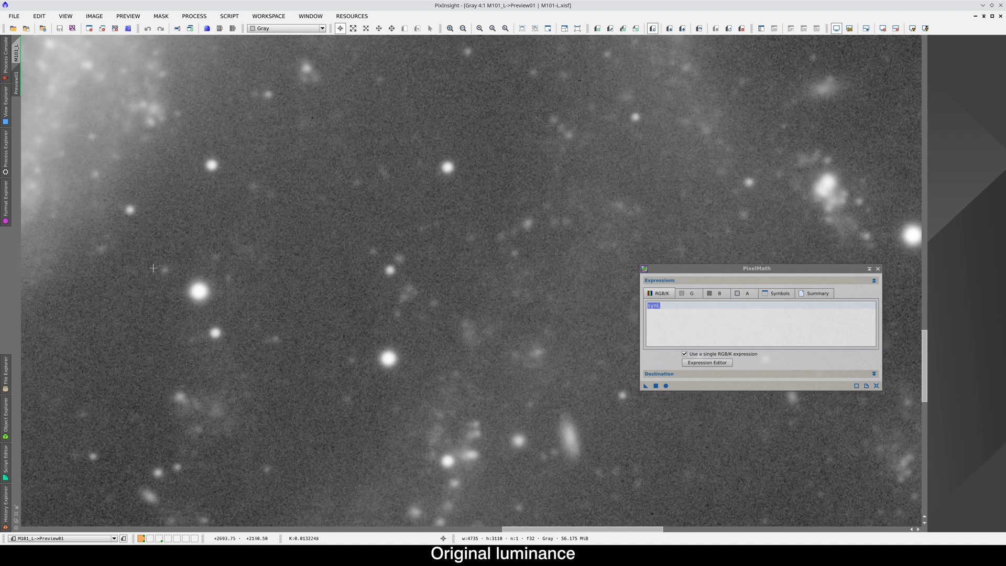
pyautogui.hotkey('ctrl', 'shift', 'z')
pyautogui.moveTo(182, 217); pyautogui.dragTo(308, 465)
pyautogui.hotkey('ctrl', 'shift', 'z')
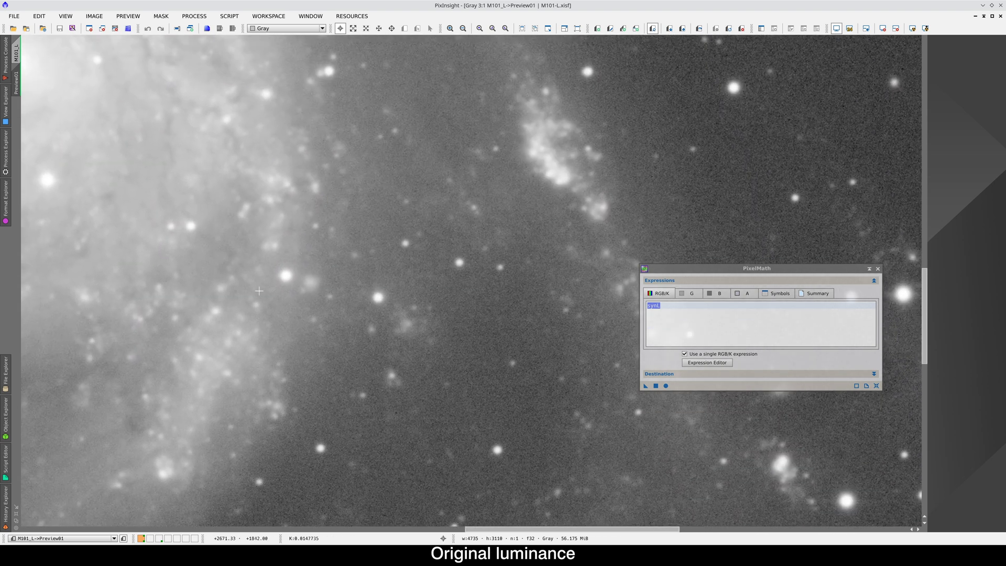
pyautogui.hotkey('ctrl', 'shift', 'z')
pyautogui.hotkey('ctrl', 'shift', 'z')
pyautogui.hotkey('ctrl', 'shift', 'z')
pyautogui.hotkey('ctrl', 'shift', 'z')
pyautogui.scroll(-3, 268, 360)
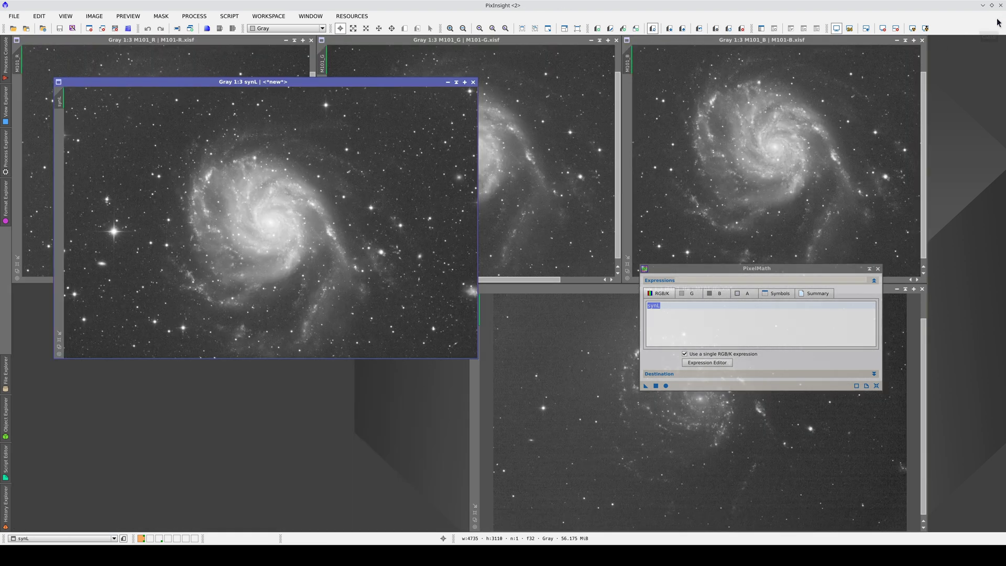
# Close M101_L and move synL into the lower-left tile
pyautogui.click(1000, 15)
pyautogui.moveTo(247, 84); pyautogui.dragTo(221, 290)
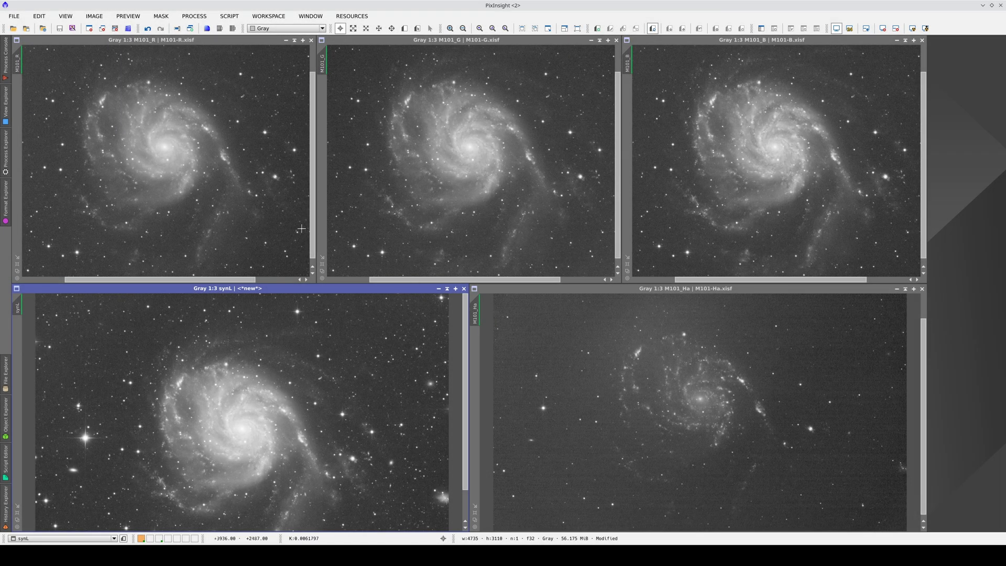
# Combine M101_R, M101_G and M101_B into a colour image with ChannelCombination
pyautogui.click(5, 152)
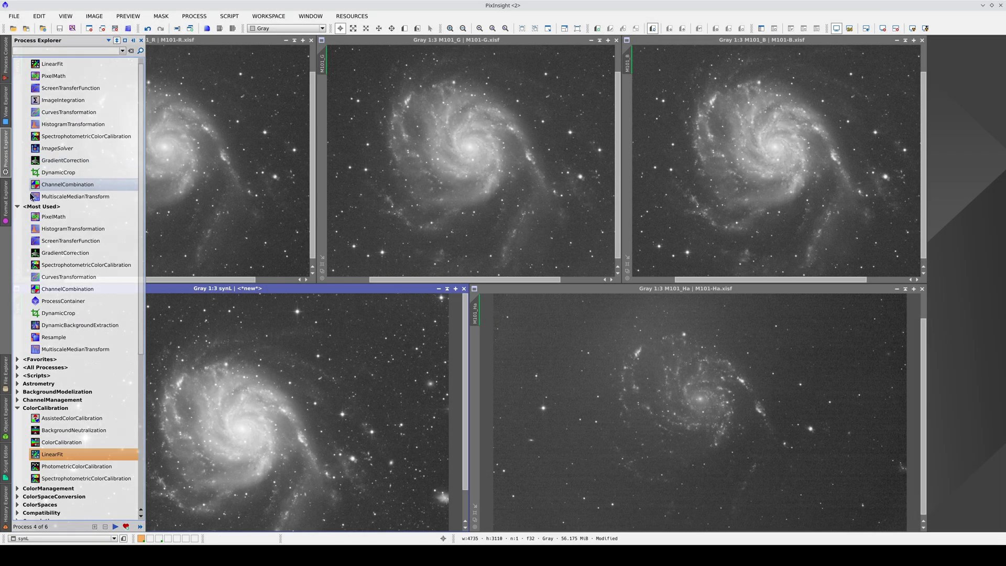
pyautogui.click(18, 400)
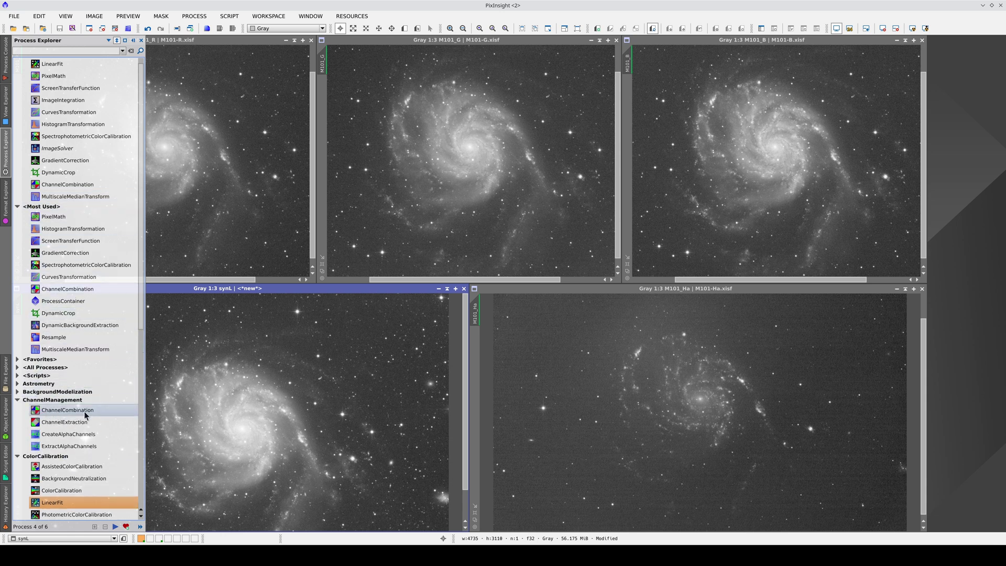
pyautogui.doubleClick(84, 410)
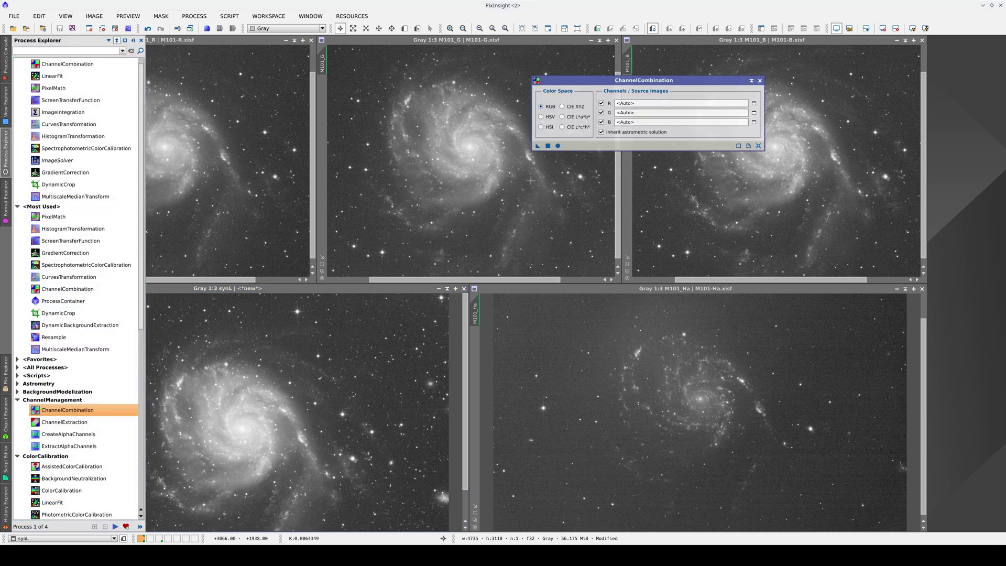
pyautogui.moveTo(611, 86); pyautogui.dragTo(442, 186)
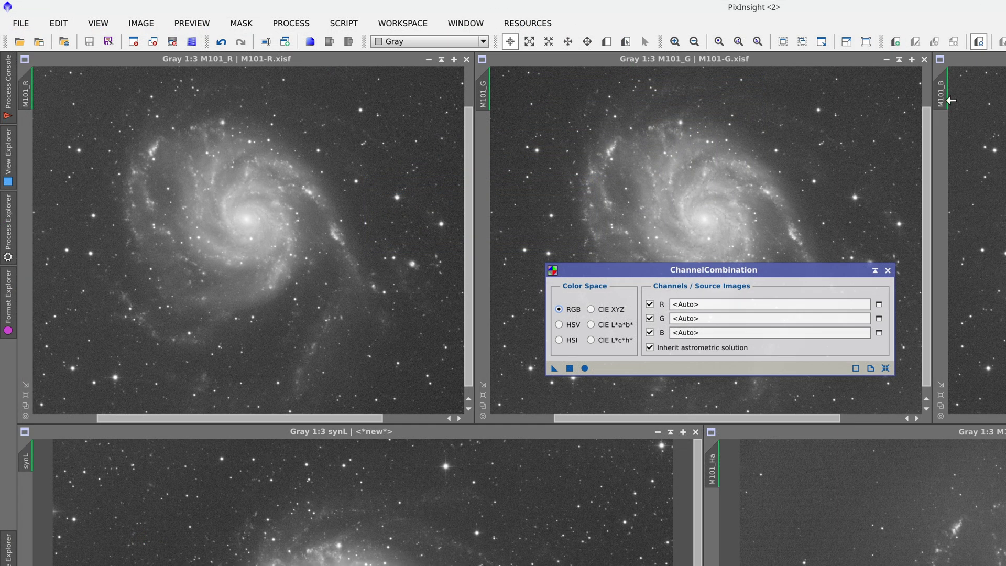
pyautogui.moveTo(941, 94); pyautogui.dragTo(706, 337)
pyautogui.moveTo(483, 90); pyautogui.dragTo(681, 318)
pyautogui.moveTo(25, 95); pyautogui.dragTo(688, 297)
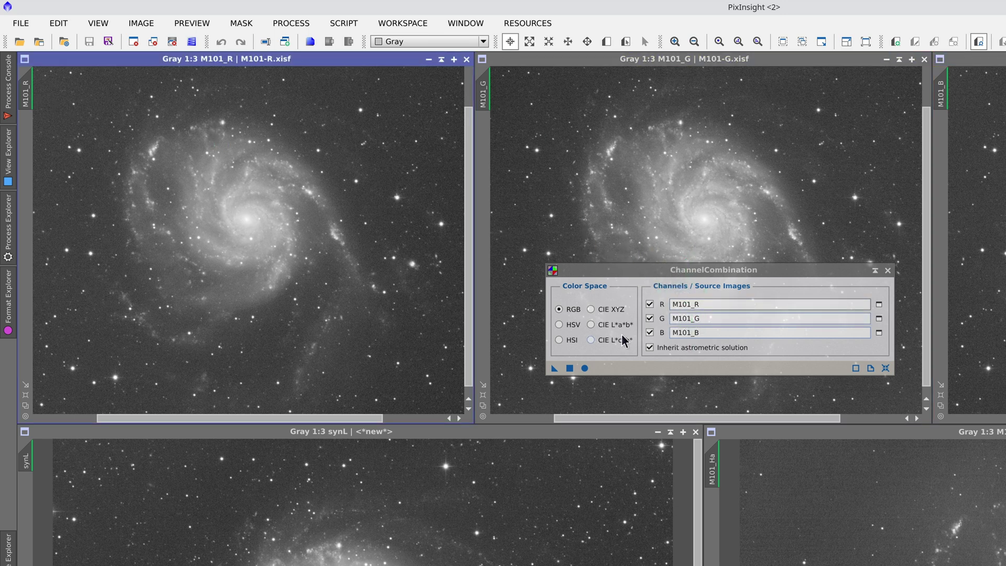
pyautogui.click(586, 369)
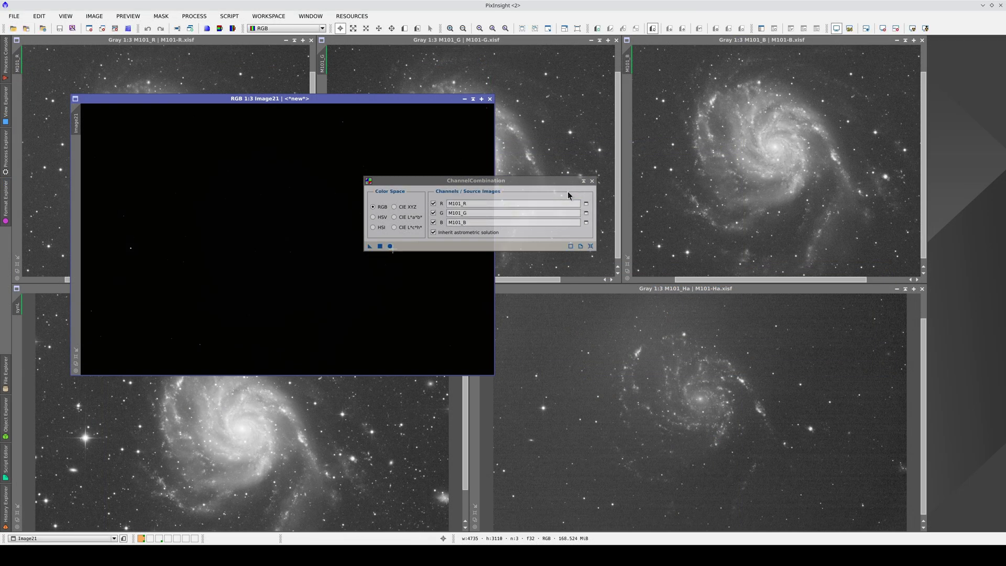
# Close ChannelCombination and rename the new colour image RGB
pyautogui.click(592, 181)
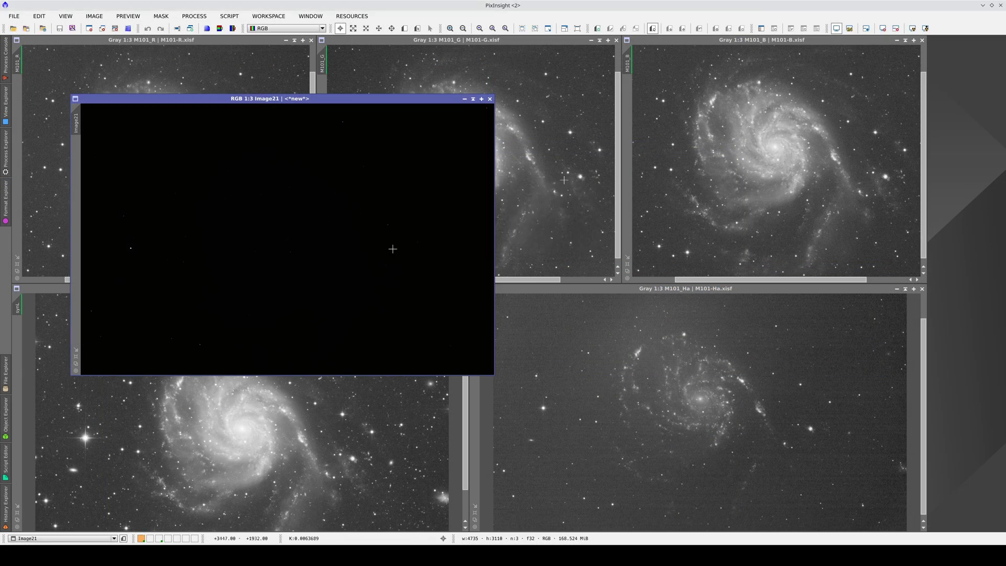
pyautogui.doubleClick(77, 122)
pyautogui.write('RGB')
pyautogui.press('Return')
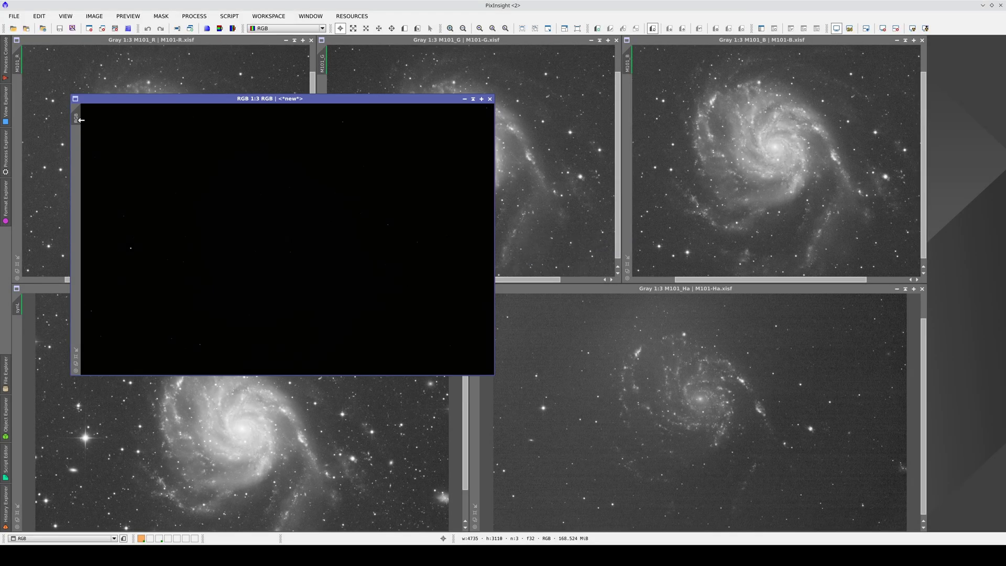
# Auto-stretch RGB with ScreenTransferFunction, then unlink the channels for neutral colour
pyautogui.click(6, 145)
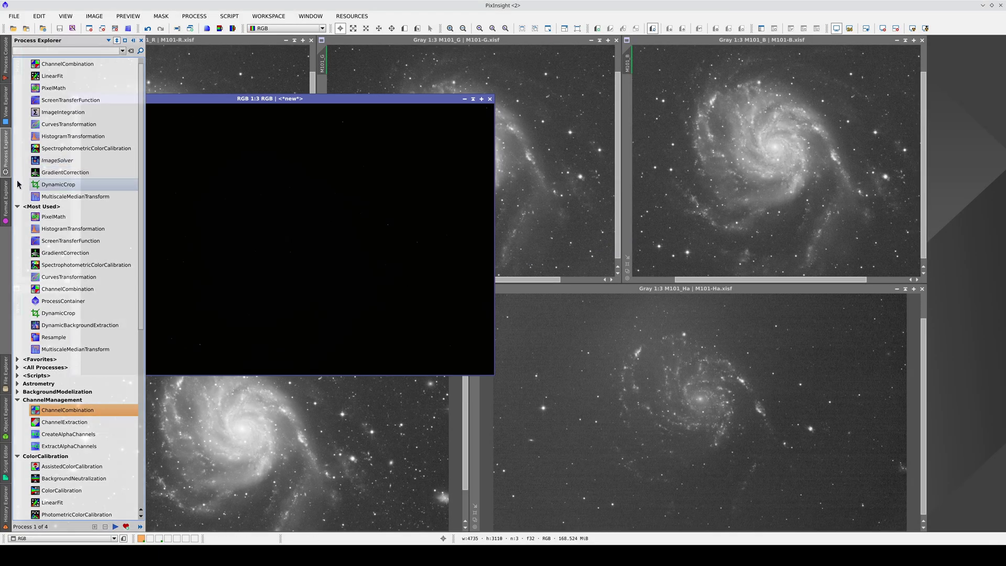
pyautogui.doubleClick(52, 241)
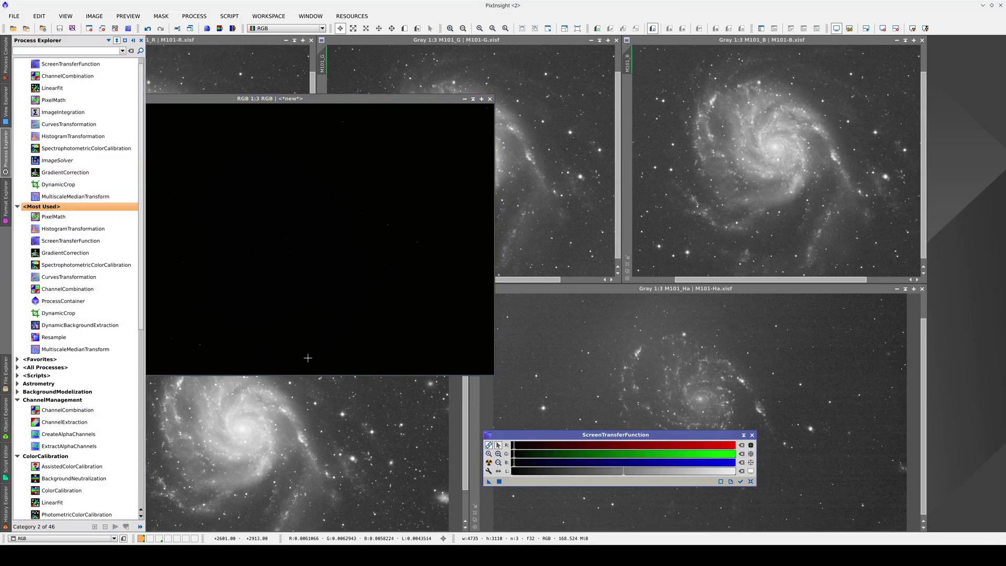
pyautogui.moveTo(504, 436); pyautogui.dragTo(172, 404)
pyautogui.click(157, 430)
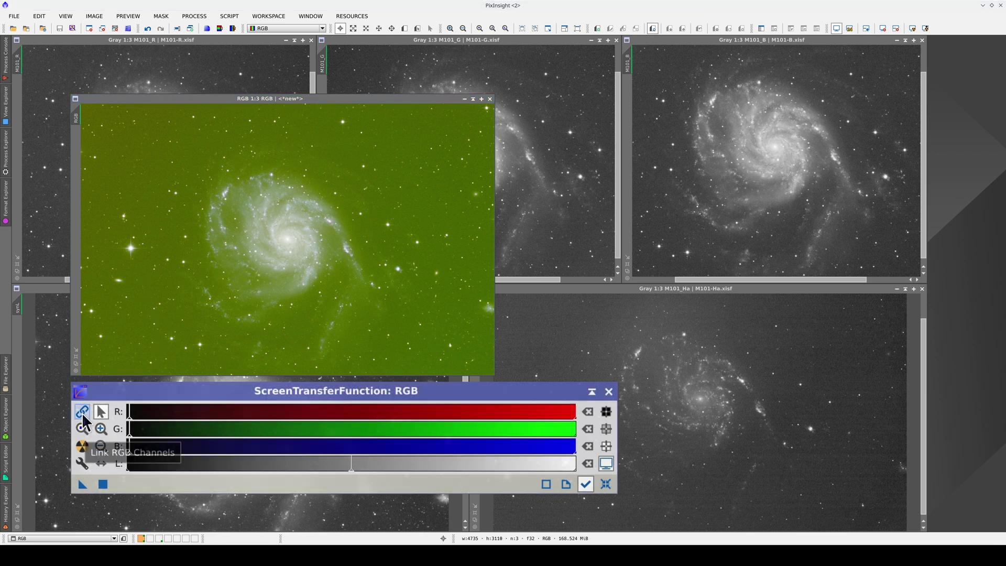
pyautogui.click(82, 448)
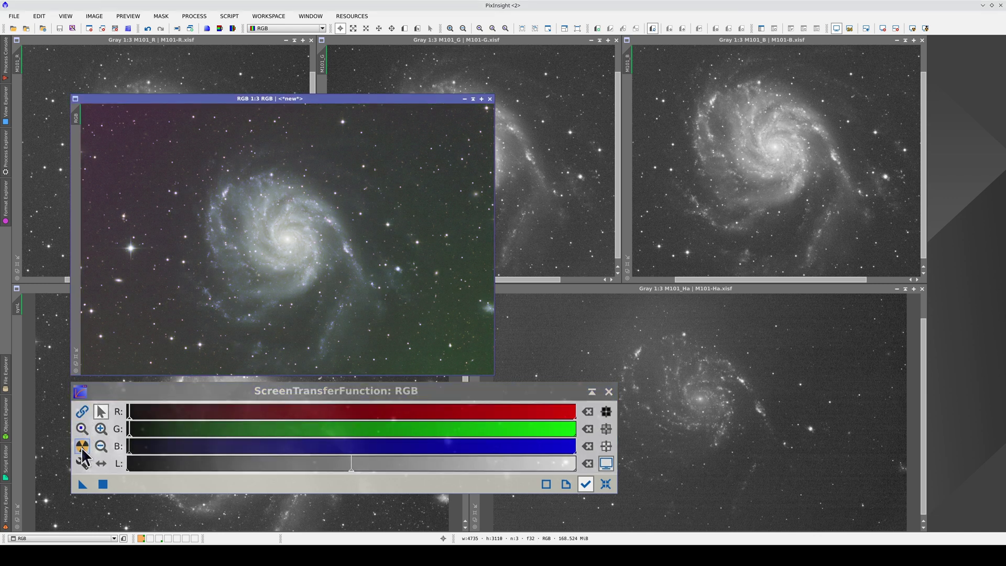
pyautogui.click(482, 98)
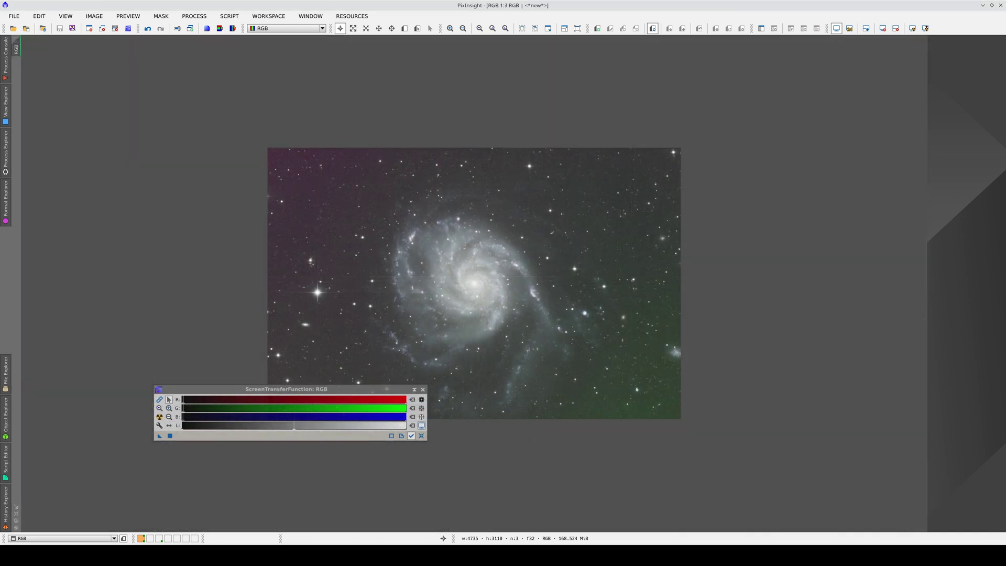
pyautogui.scroll(1, 478, 272)
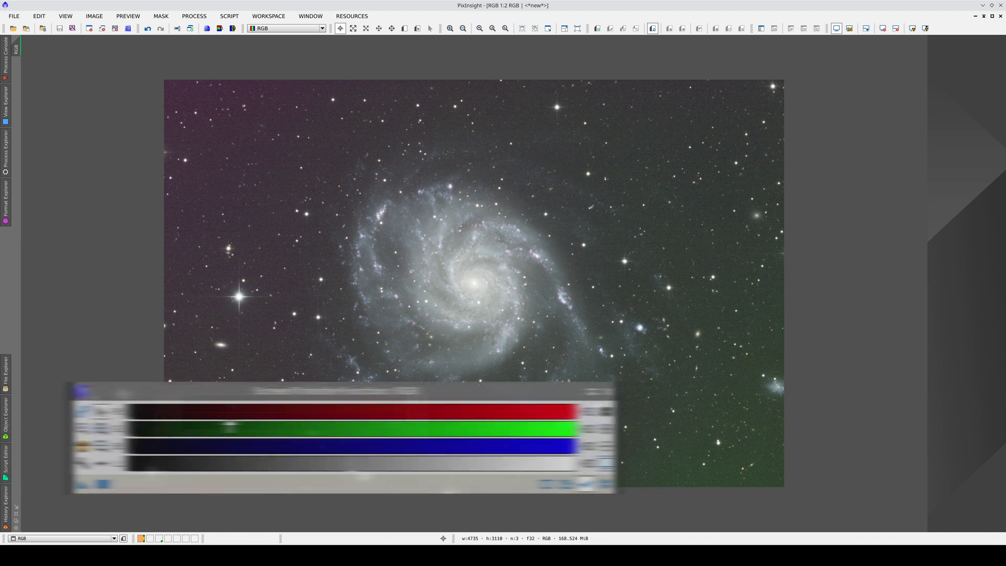
pyautogui.click(84, 413)
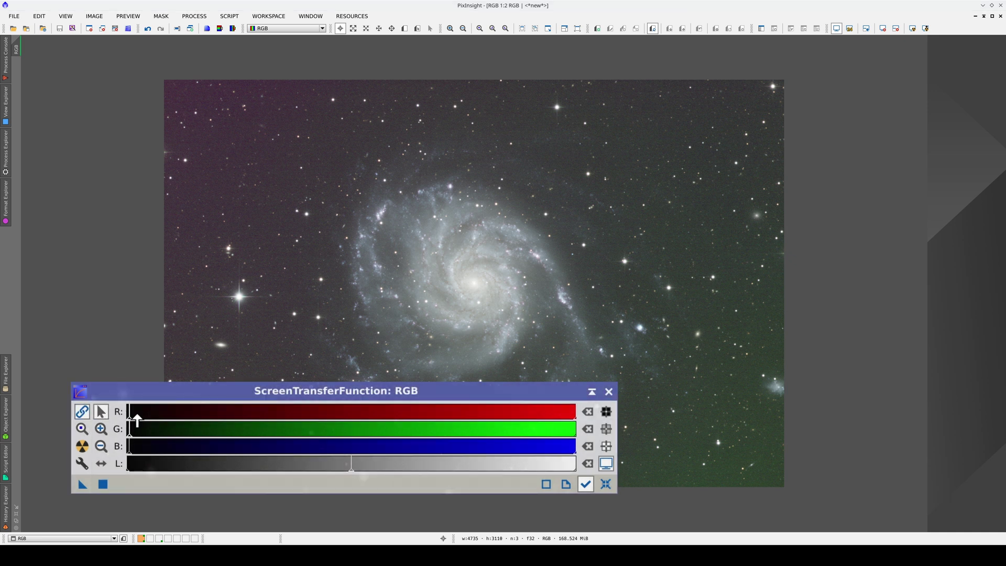
pyautogui.moveTo(137, 417); pyautogui.dragTo(407, 424)
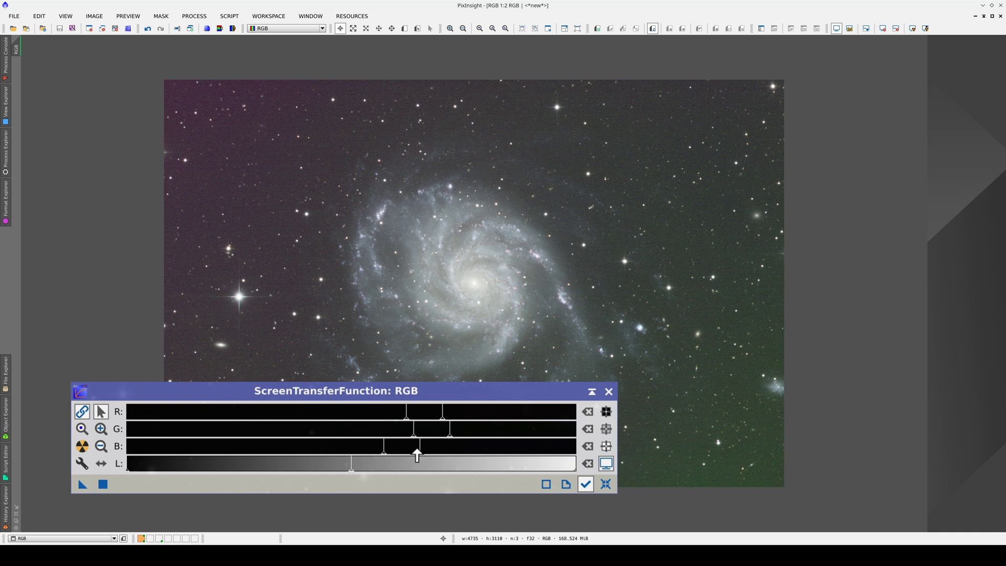
pyautogui.click(82, 429)
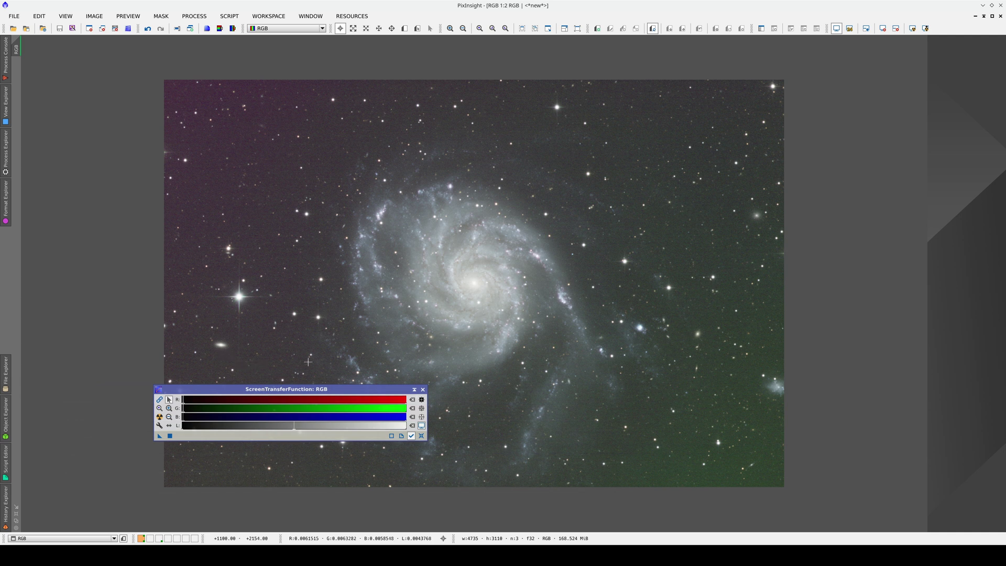
pyautogui.click(160, 418)
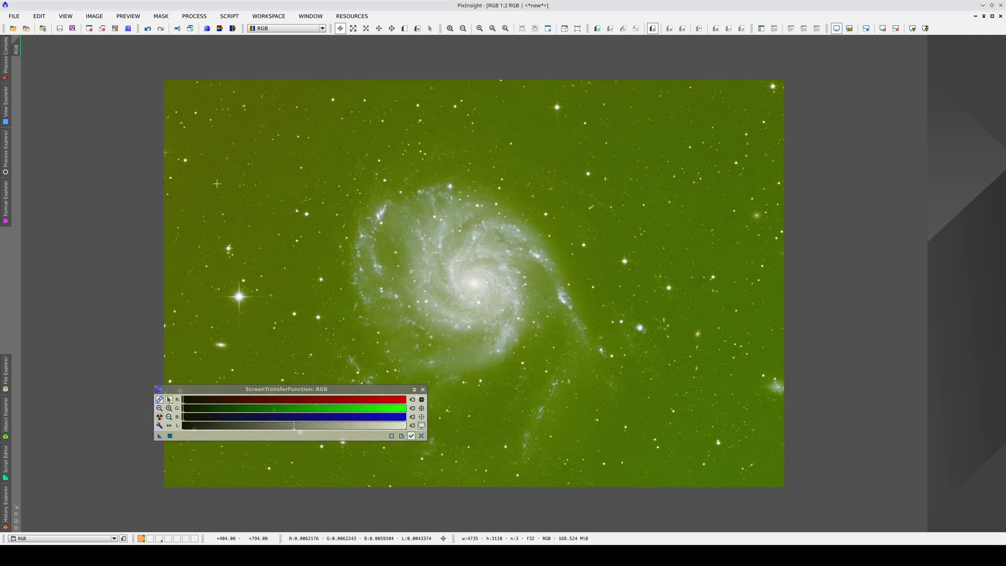
pyautogui.click(163, 401)
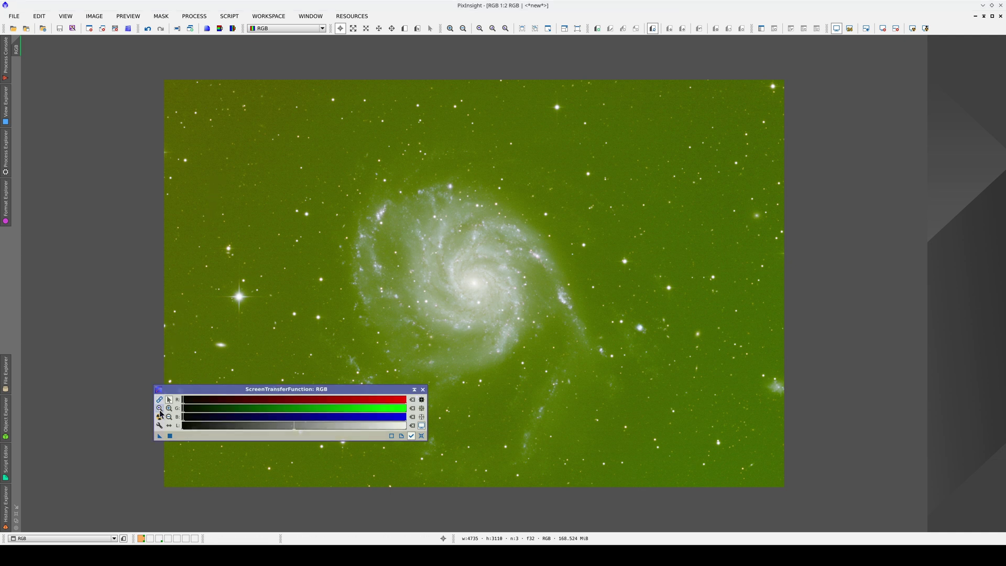
pyautogui.click(160, 418)
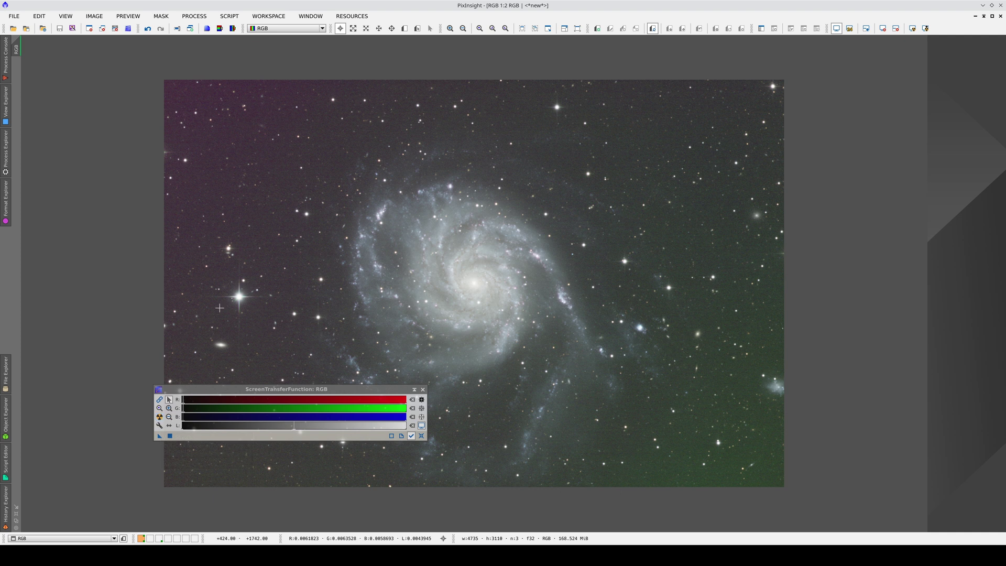
# Restore RGB and send the synL, RGB and Ha images to Workspace02
pyautogui.hotkey('ctrl', 'shift', 'm')
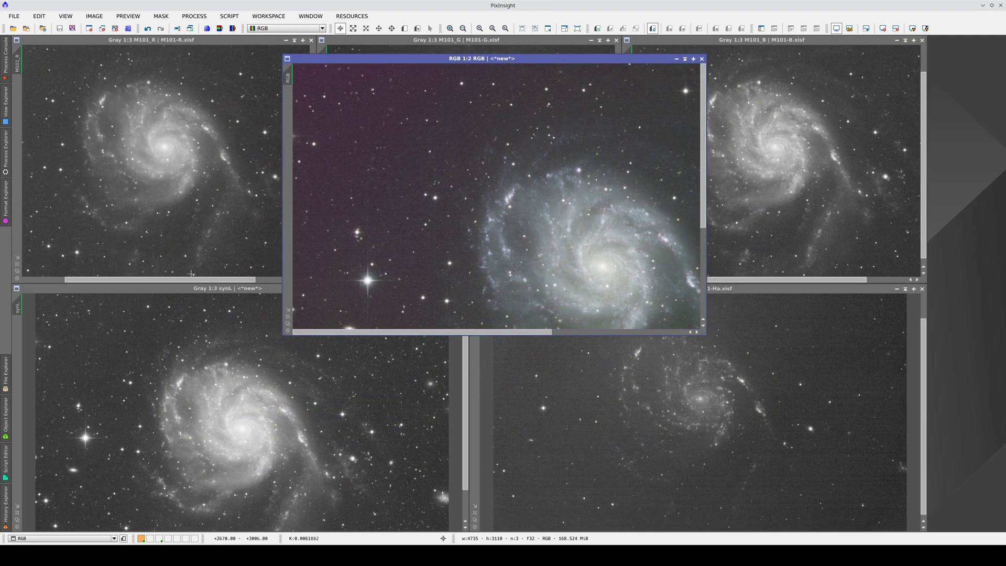
pyautogui.rightClick(197, 287)
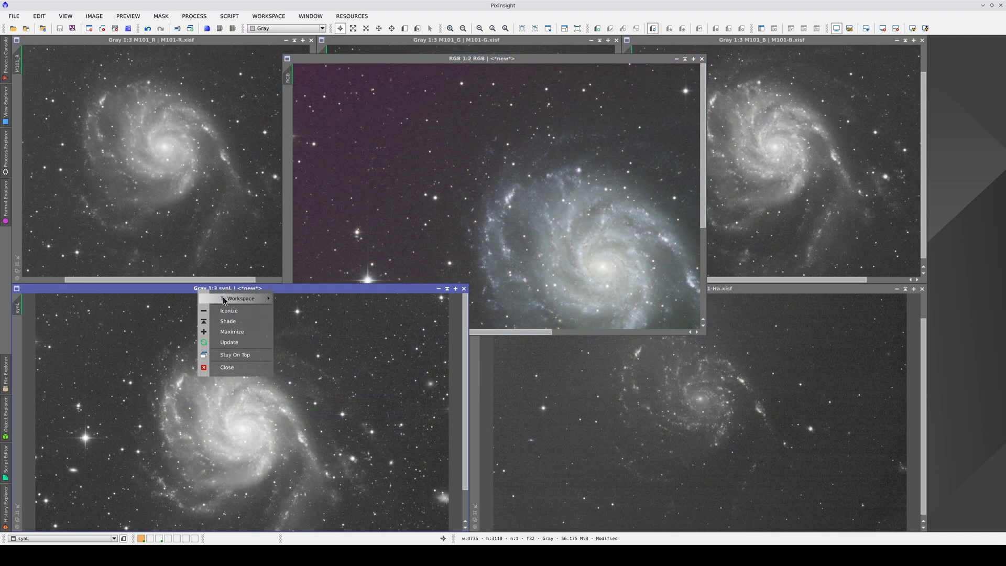
pyautogui.moveTo(223, 300)
pyautogui.click(304, 308)
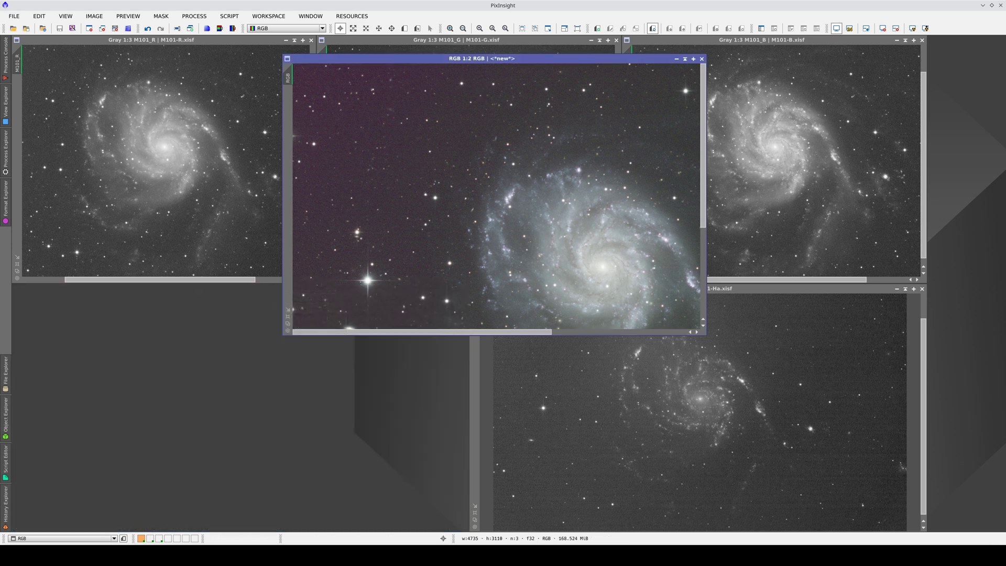
pyautogui.rightClick(504, 60)
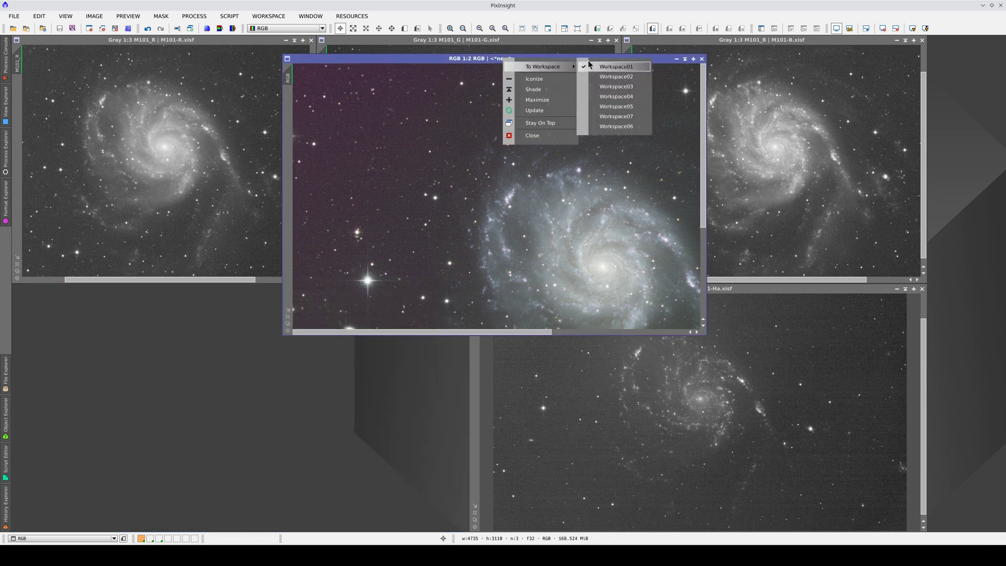
pyautogui.click(602, 77)
pyautogui.rightClick(625, 289)
pyautogui.moveTo(671, 297)
pyautogui.click(719, 307)
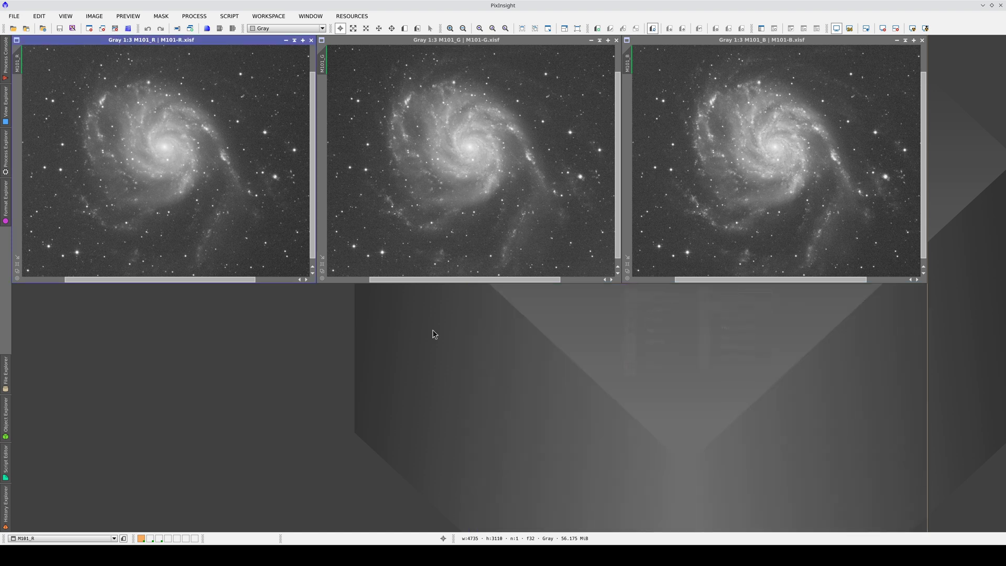
# Switch to Workspace02 and tile the three image windows
pyautogui.click(150, 539)
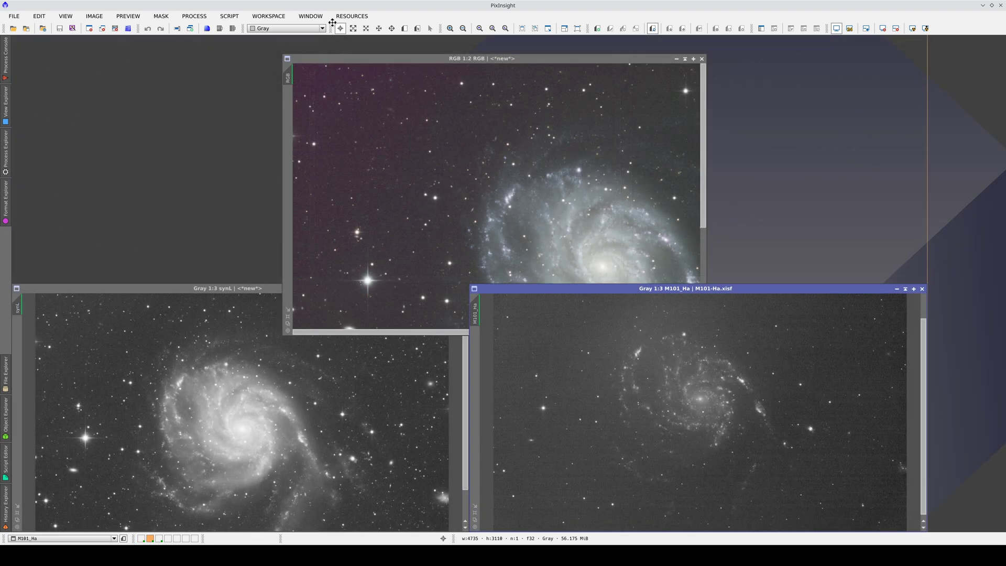
pyautogui.click(311, 17)
pyautogui.click(329, 50)
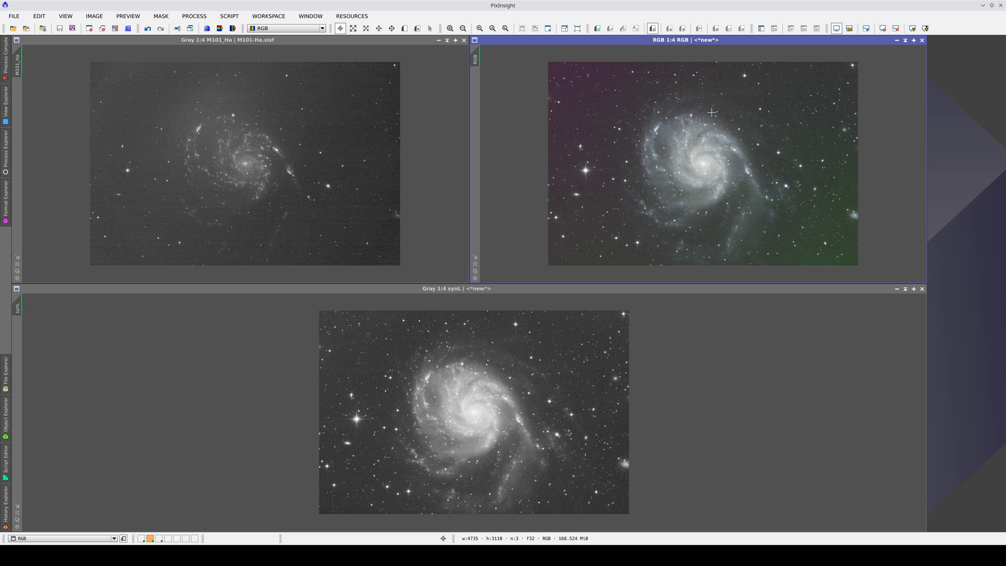
# Cycle through the Ha, RGB and synL views, then maximize synL
pyautogui.click(159, 134)
pyautogui.click(611, 111)
pyautogui.click(283, 364)
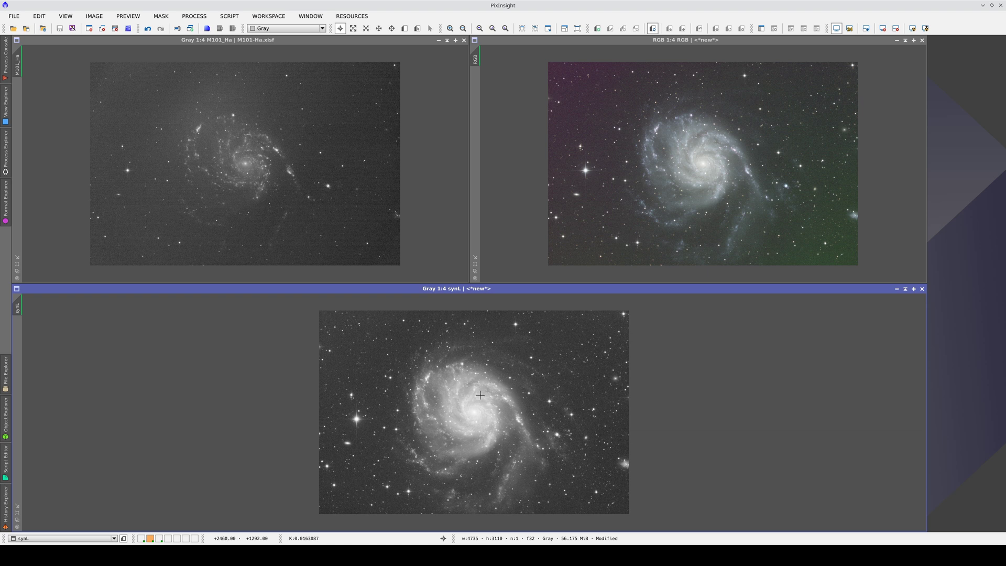
pyautogui.hotkey('ctrl', 'Tab')
pyautogui.doubleClick(466, 289)
pyautogui.scroll(2, 439, 283)
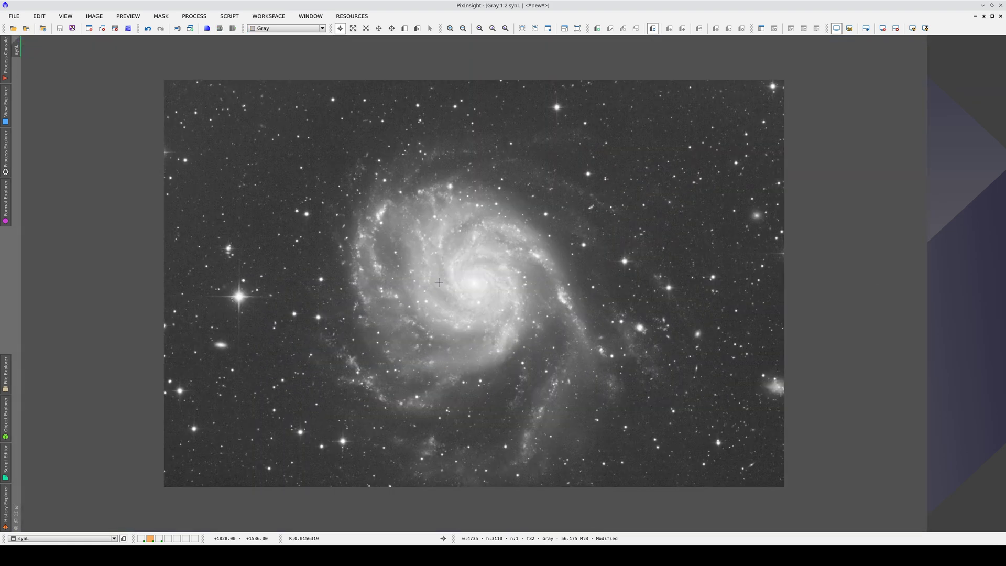
# Launch GradientCorrection from the Favorites list in Process Explorer for the synL image
pyautogui.click(6, 151)
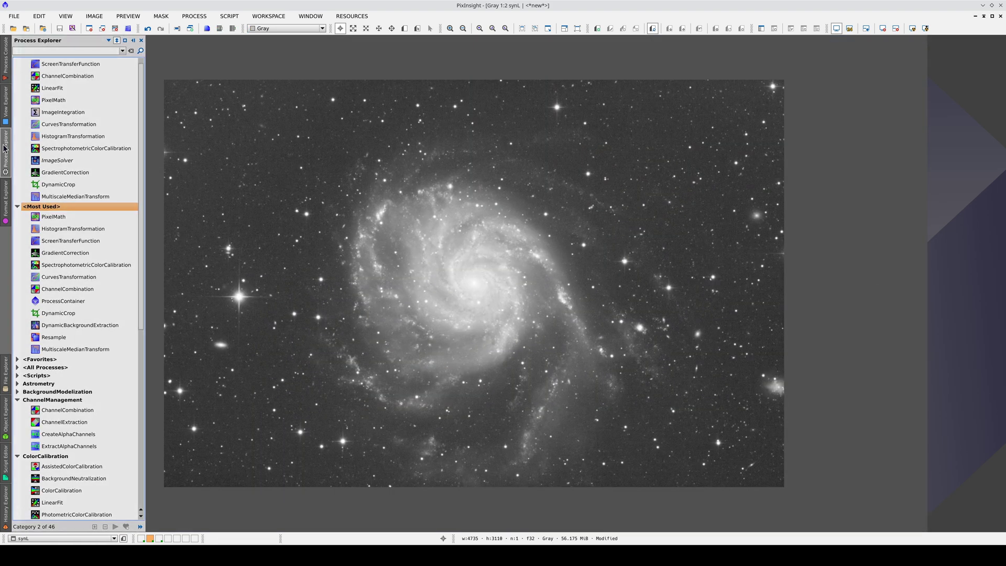
pyautogui.scroll(-1, 68, 162)
pyautogui.scroll(-3, 70, 162)
pyautogui.doubleClick(40, 262)
pyautogui.doubleClick(65, 345)
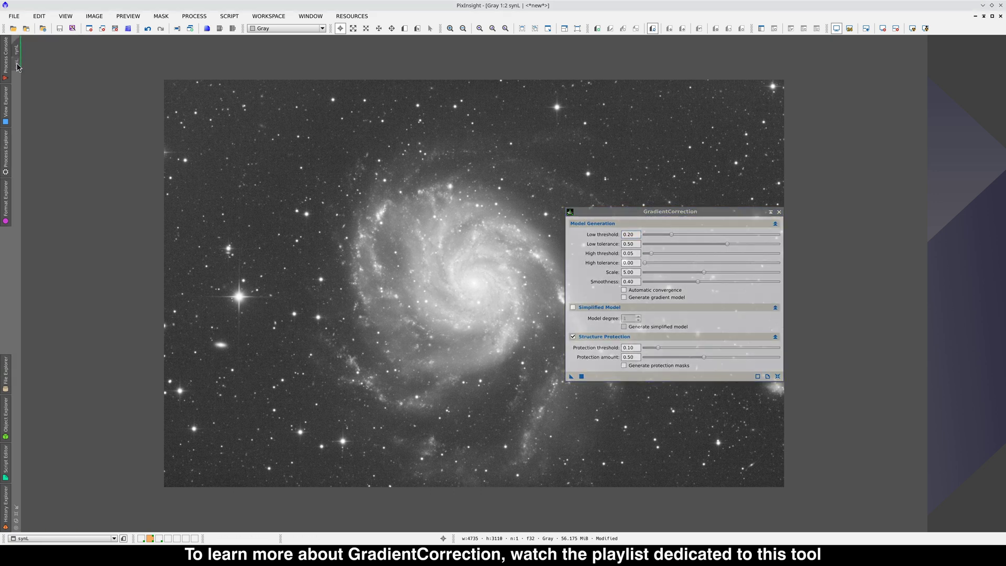
# Correct a synL Preview01 with structure protection off and automatic convergence on, comparing before/after
pyautogui.click(16, 73)
pyautogui.scroll(-1, 166, 136)
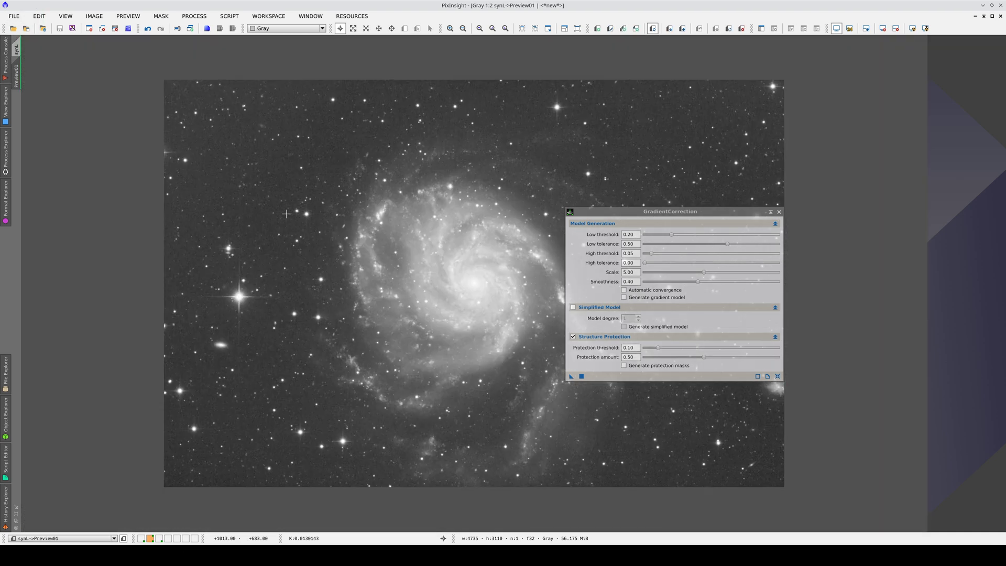
pyautogui.moveTo(639, 209); pyautogui.dragTo(843, 153)
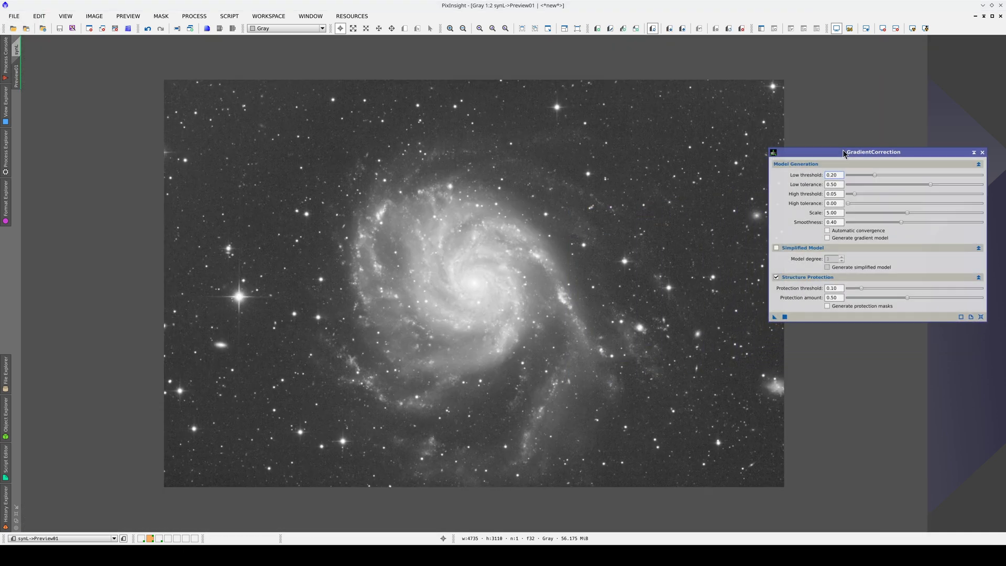
pyautogui.click(777, 278)
pyautogui.click(827, 230)
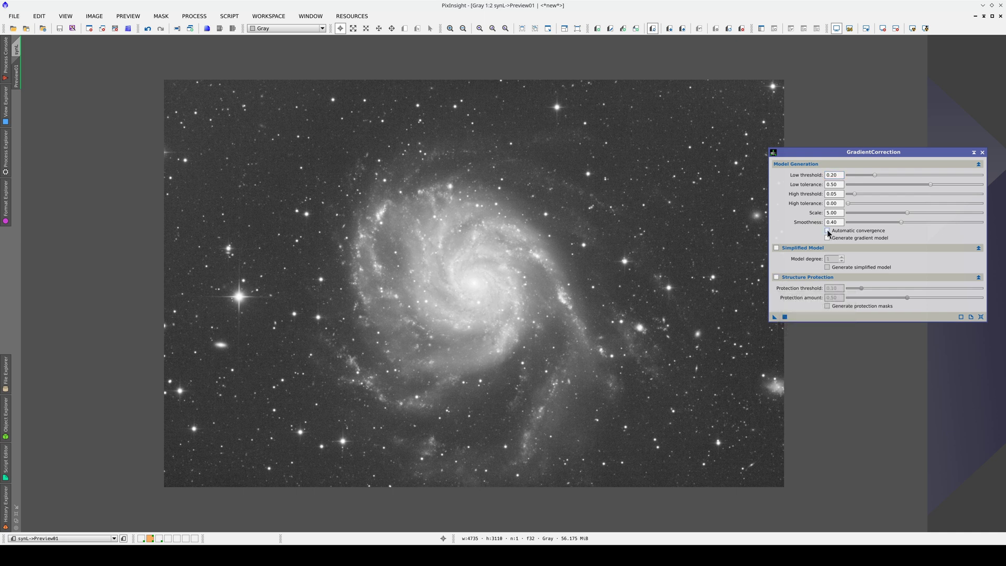
pyautogui.click(784, 316)
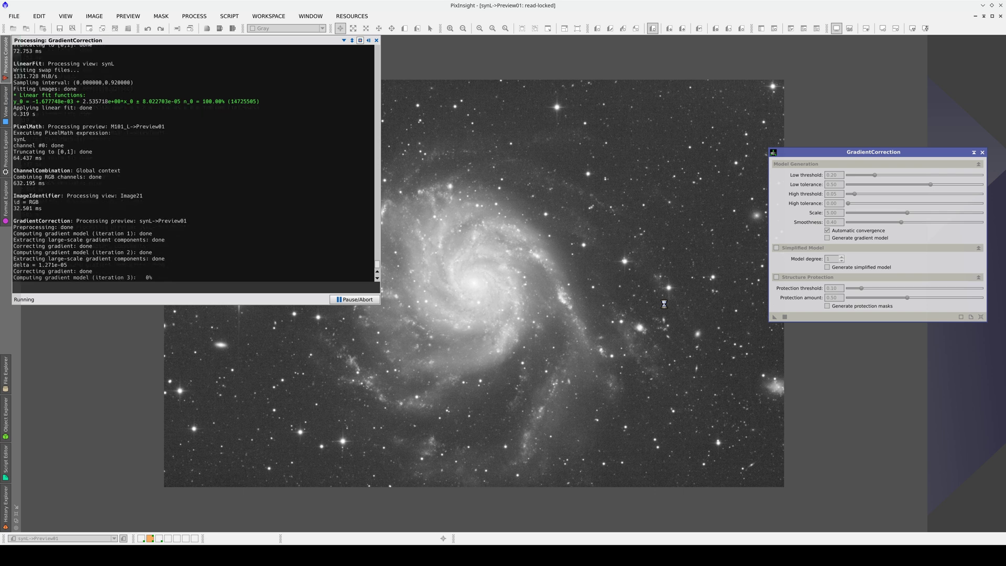
pyautogui.click(625, 297)
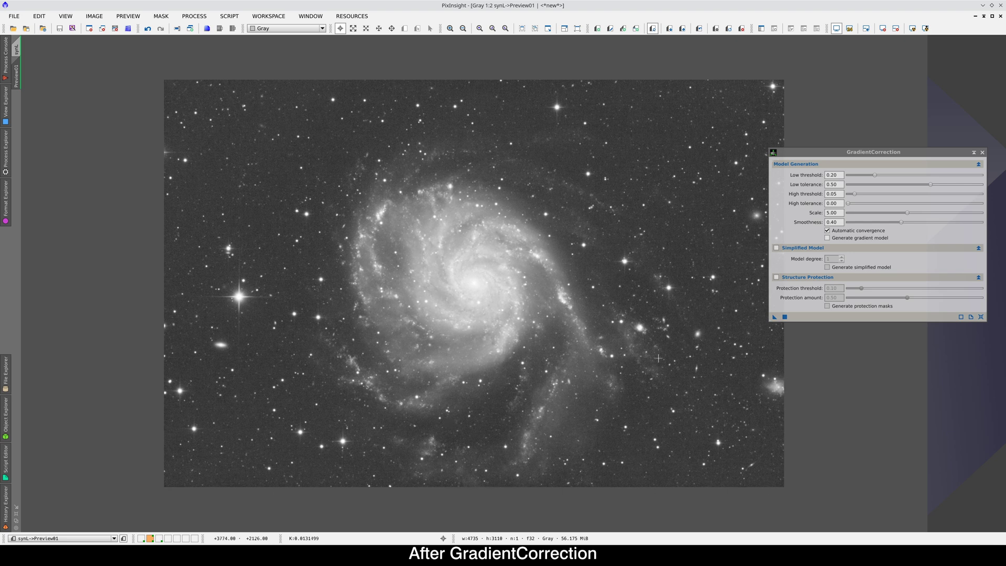
# Rerun the Preview01 correction with structure protection on, compare, then show the full synL image
pyautogui.click(776, 278)
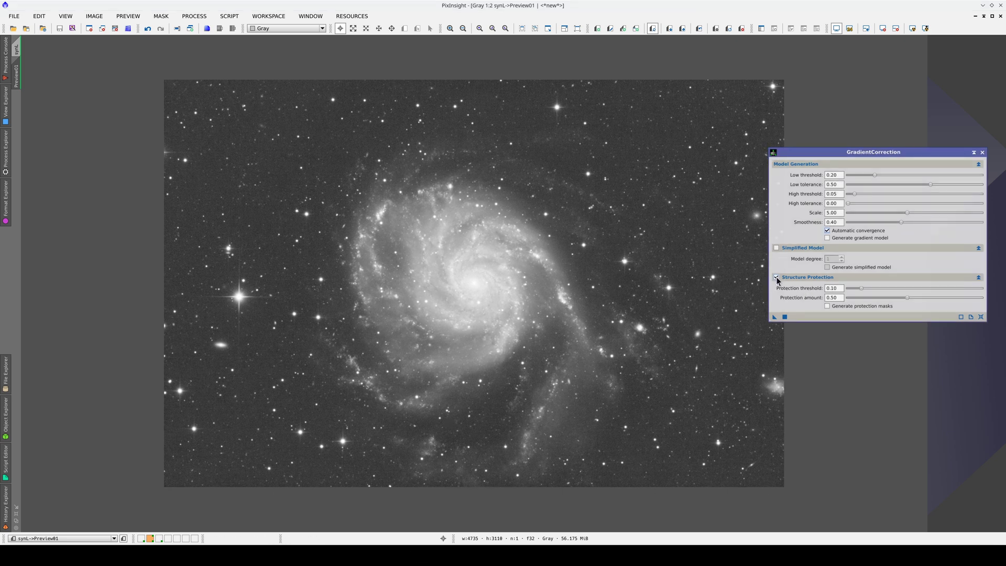
pyautogui.click(785, 318)
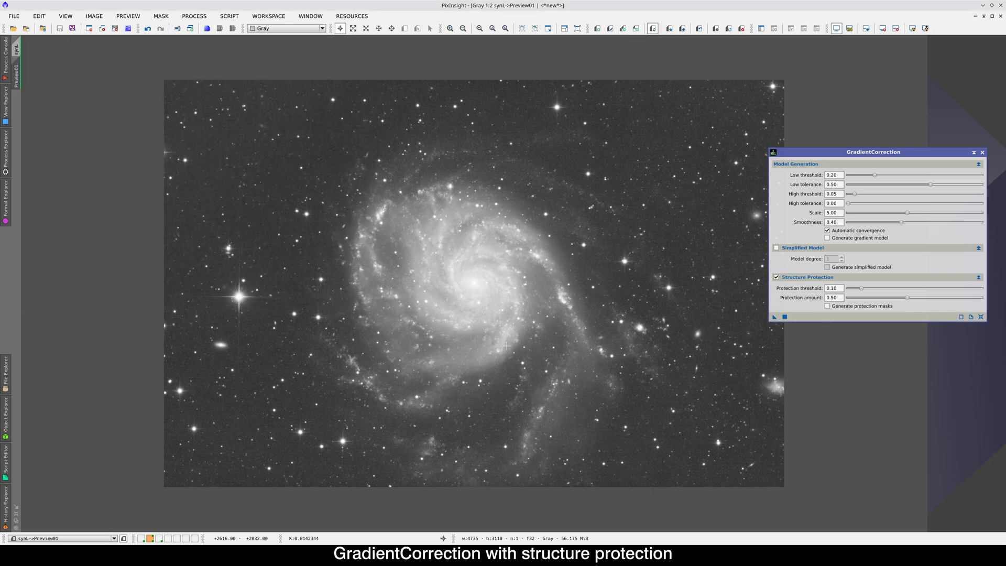
pyautogui.click(506, 346)
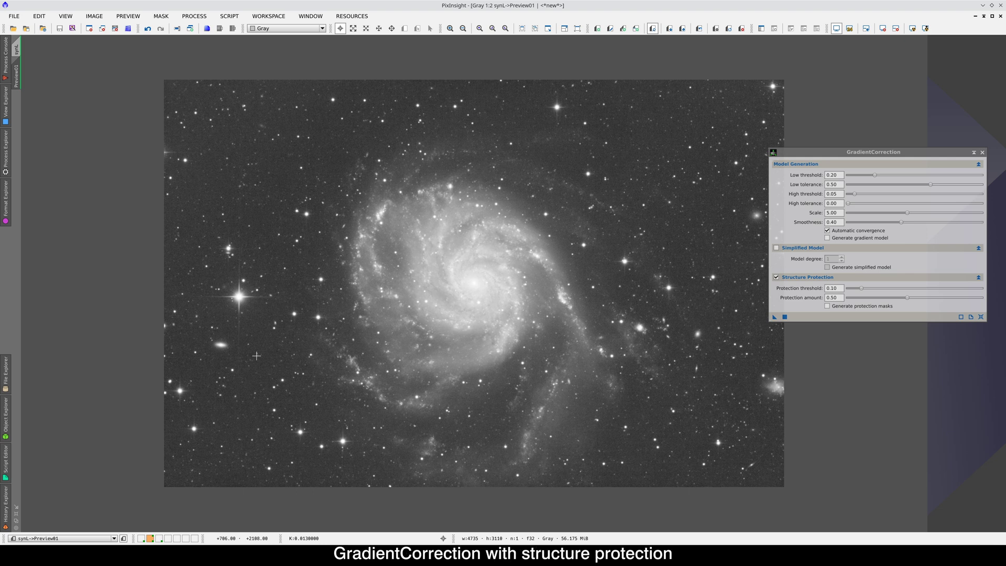
pyautogui.click(18, 49)
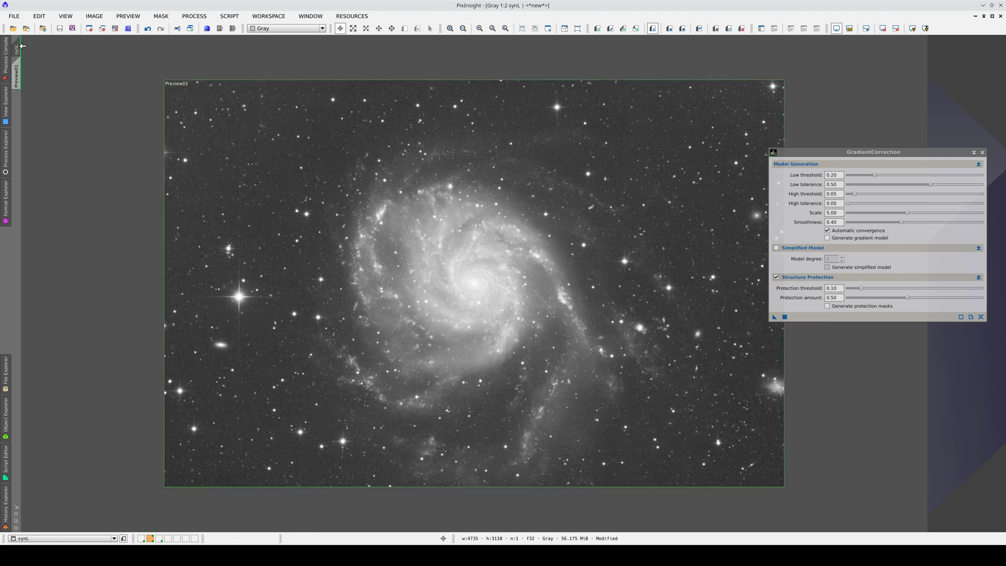
# Correct full synL, then correct an RGB Preview01 using a degree 1 simplified model
pyautogui.click(784, 317)
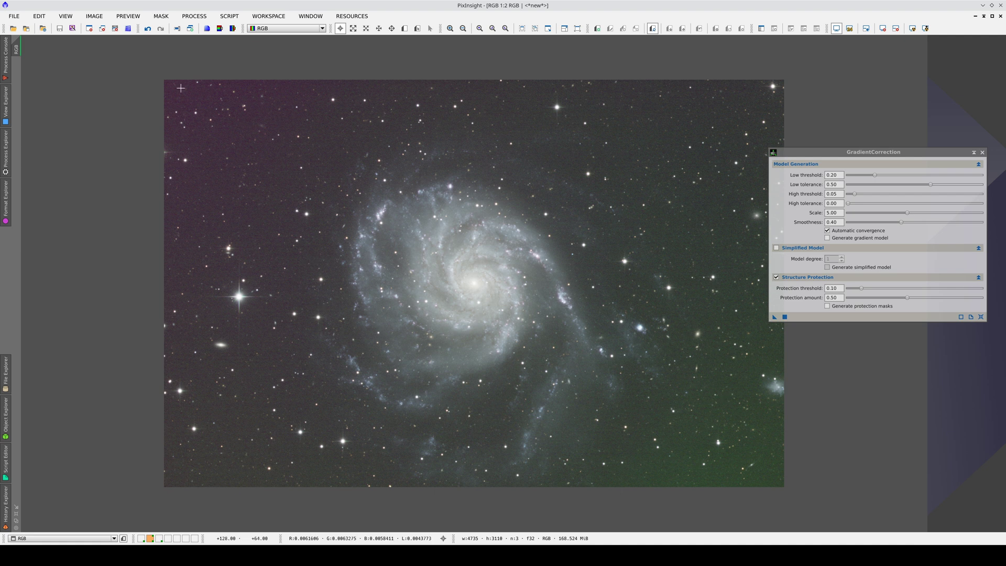
pyautogui.click(776, 247)
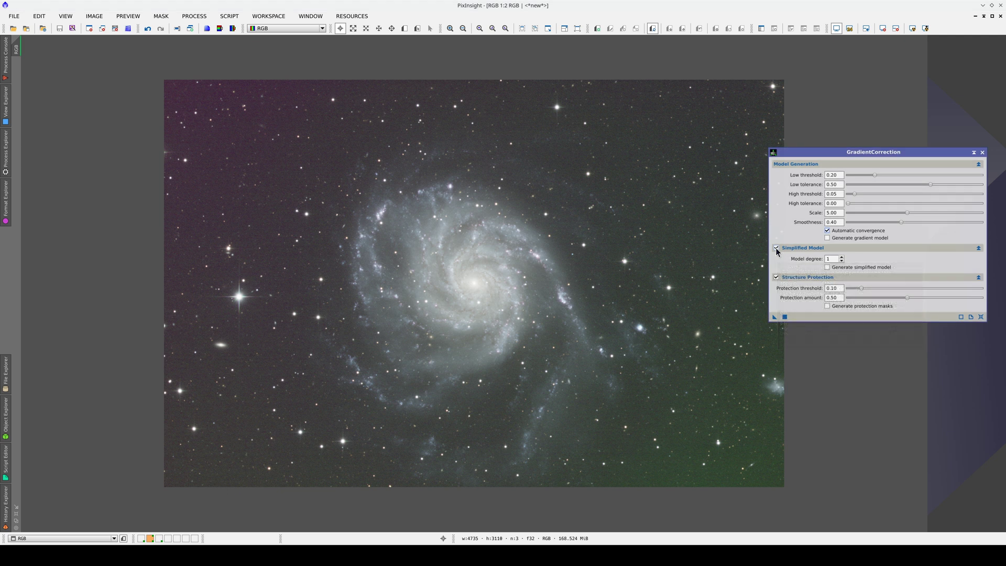
pyautogui.doubleClick(836, 258)
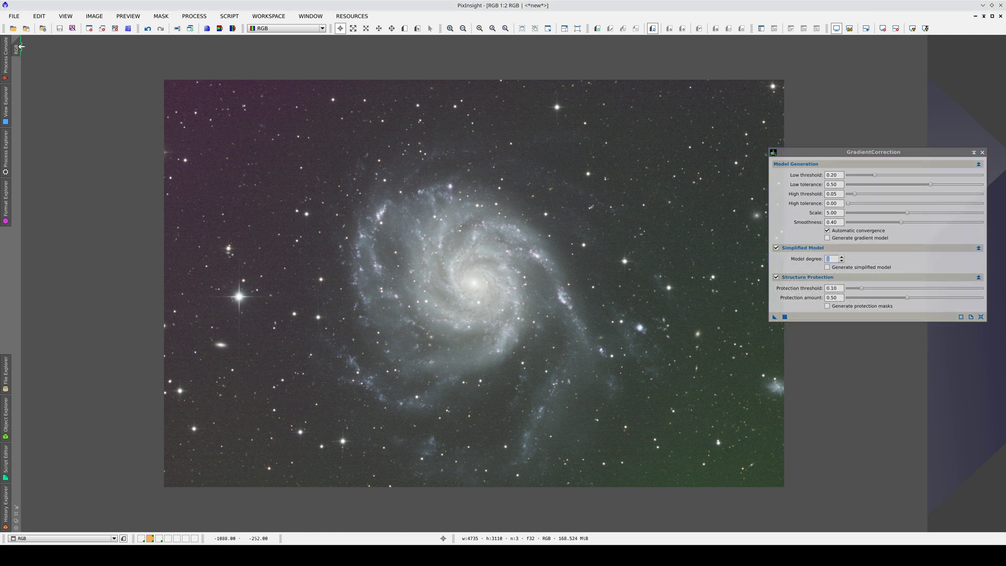
pyautogui.moveTo(21, 48); pyautogui.dragTo(21, 72)
pyautogui.scroll(-1, 413, 253)
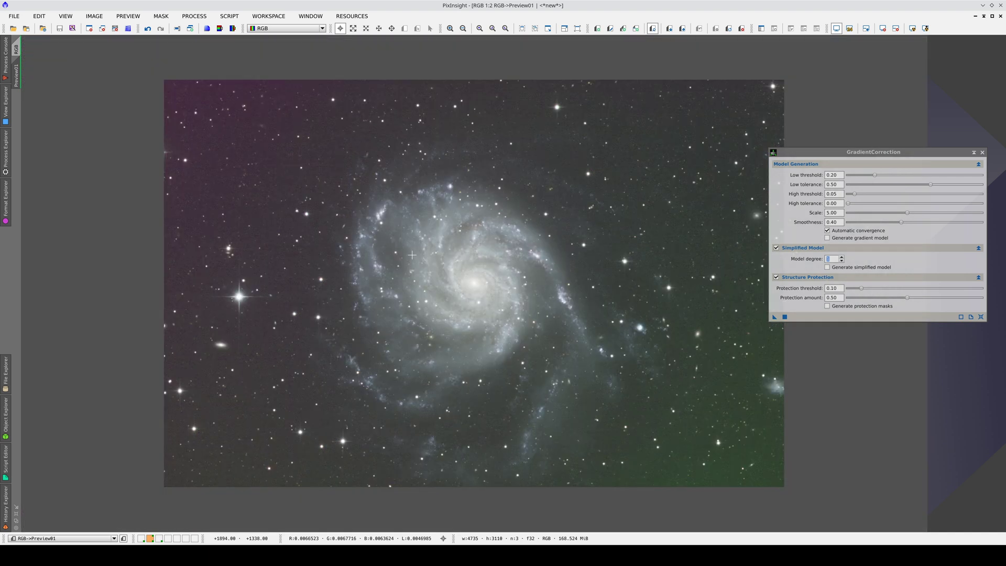
pyautogui.click(784, 317)
# Boost-AutoStretch the RGB preview and compare its corrected and uncorrected states
pyautogui.hotkey('ctrl', 'F12')
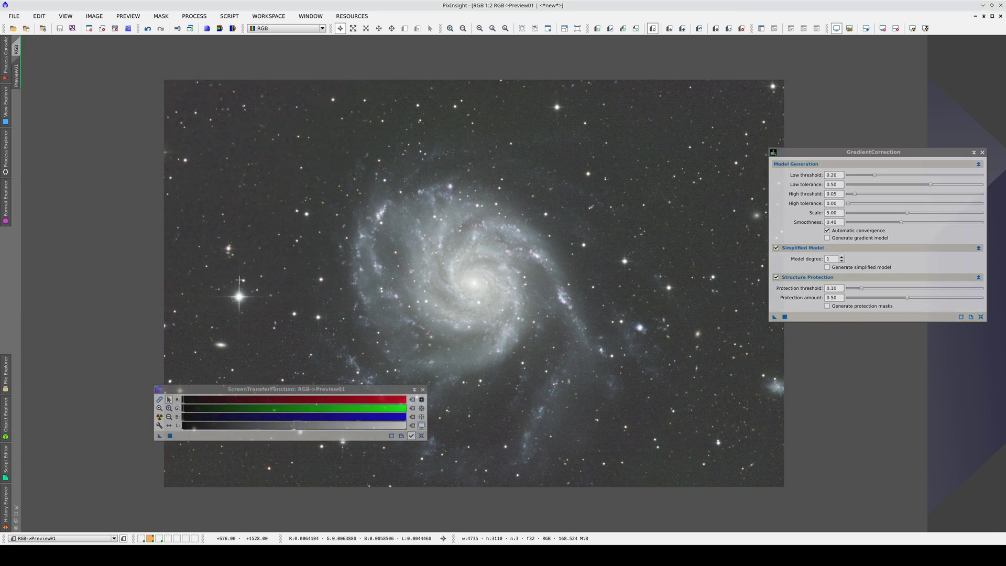
pyautogui.click(926, 30)
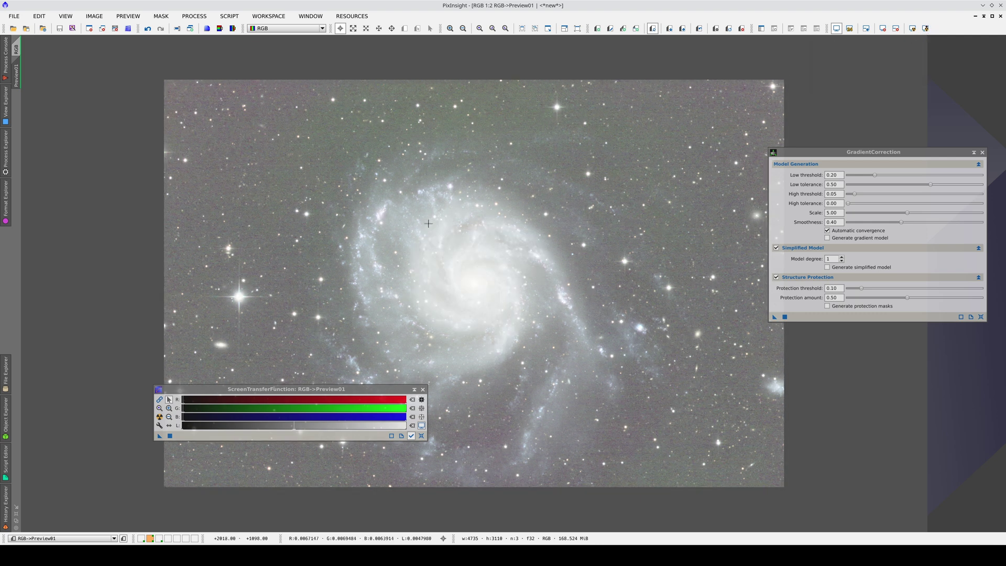
pyautogui.moveTo(305, 391); pyautogui.dragTo(190, 482)
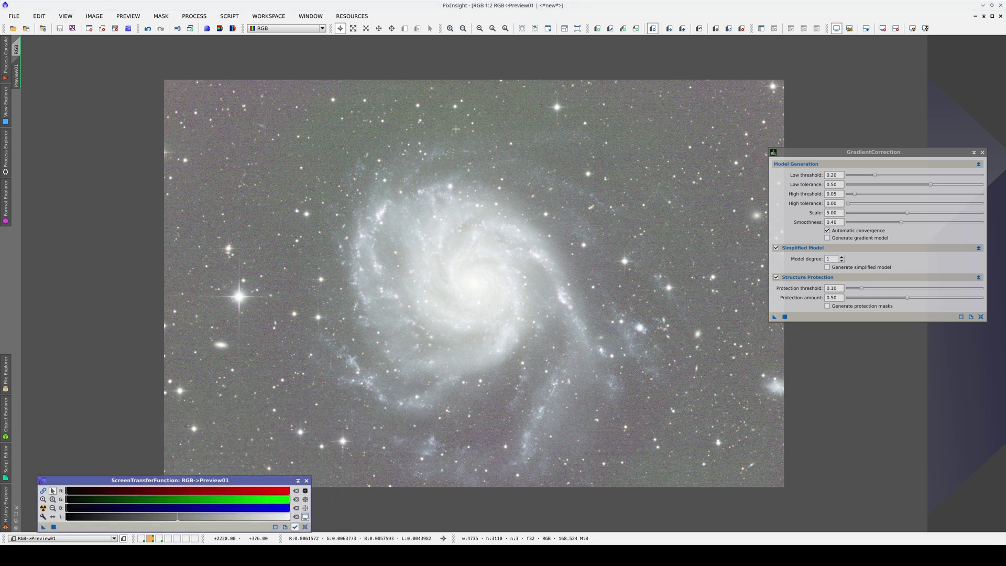
pyautogui.click(330, 179)
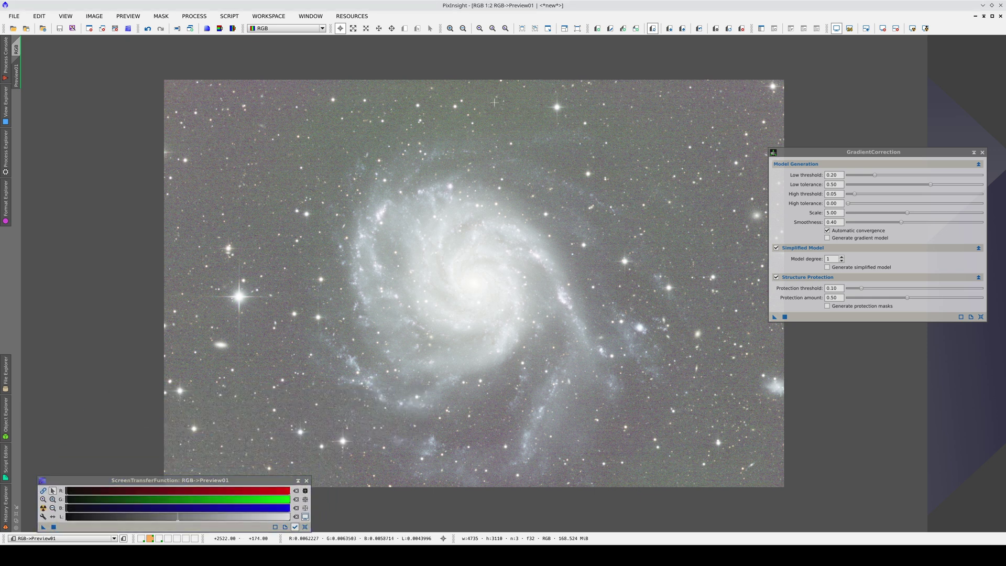
pyautogui.hotkey('ctrl', 'shift', 'z')
pyautogui.hotkey('ctrl', 'z')
pyautogui.hotkey('ctrl', 'shift', 'z')
# Correct a duplicate preview at Scale 2.50 and compare it with the Scale 5.00 preview
pyautogui.moveTo(908, 212); pyautogui.dragTo(872, 218)
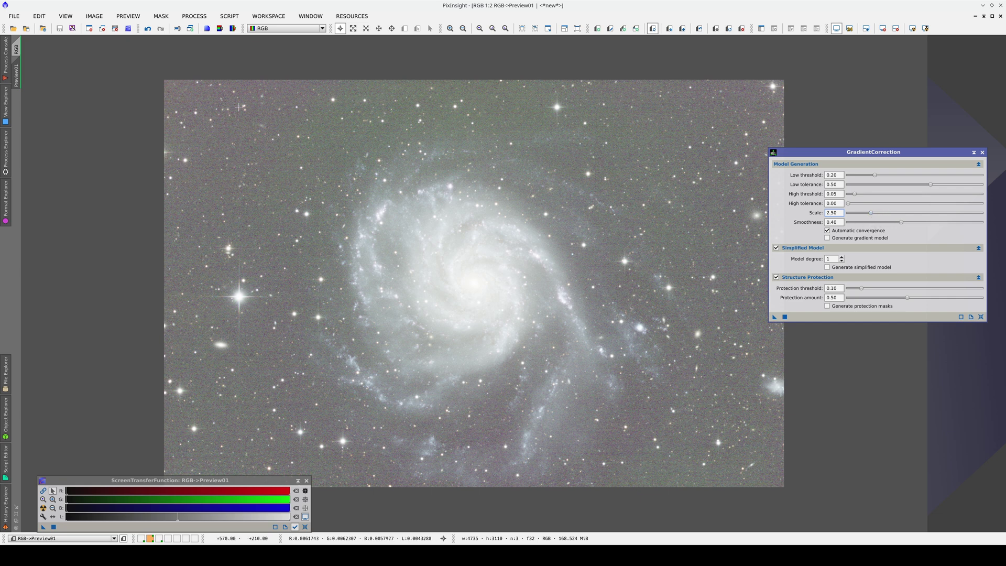
pyautogui.moveTo(24, 80); pyautogui.dragTo(16, 111)
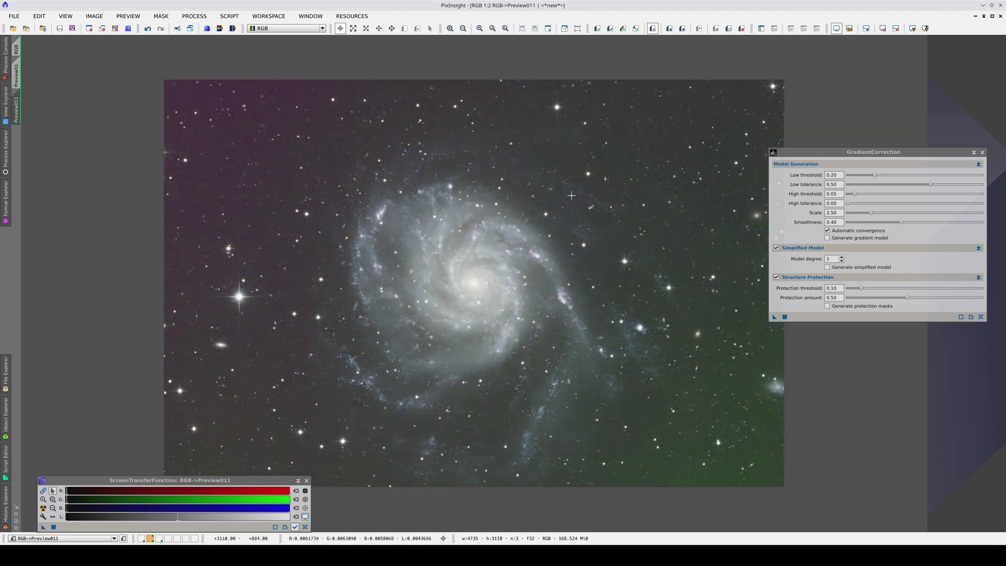
pyautogui.click(925, 28)
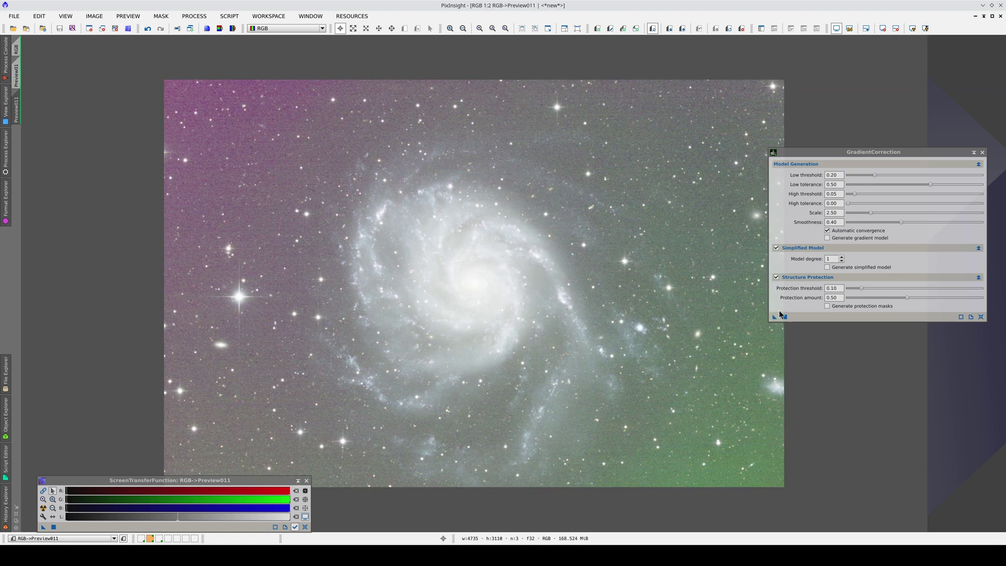
pyautogui.click(787, 318)
pyautogui.click(786, 317)
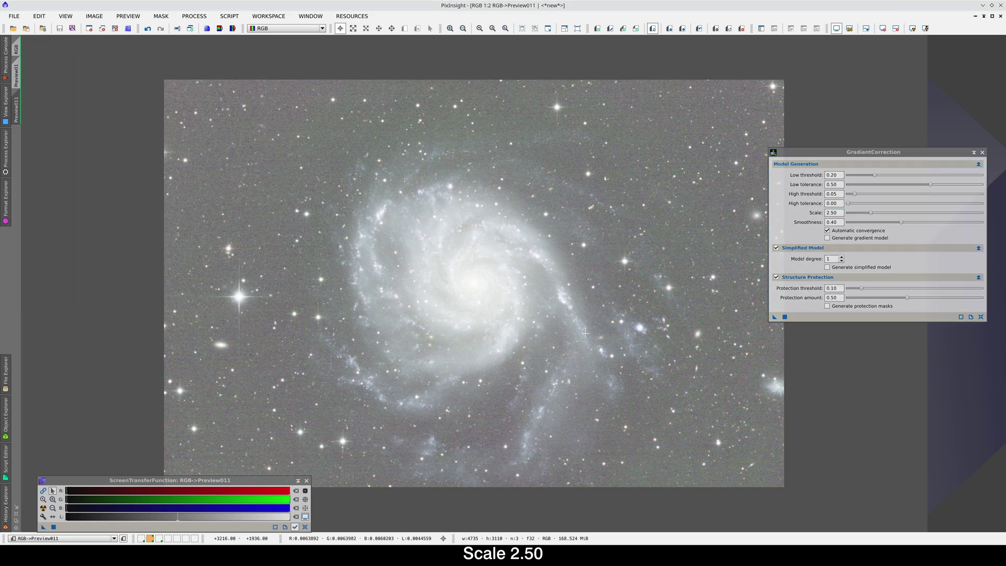
pyautogui.hotkey('ctrl', 'Tab')
pyautogui.hotkey('ctrl', 'Tab')
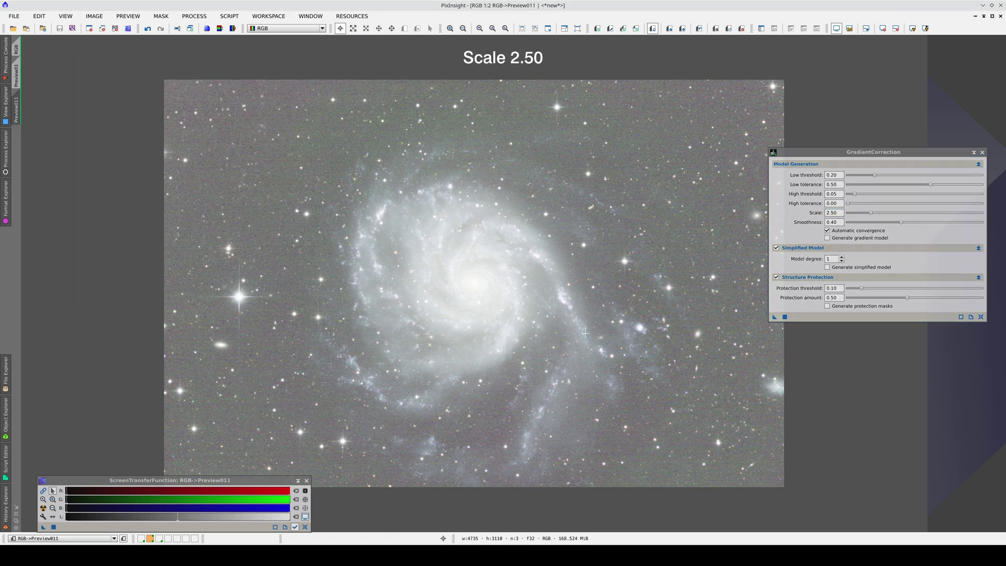
pyautogui.hotkey('ctrl', 'Tab')
pyautogui.hotkey('ctrl', 'Tab')
# Correct another duplicate preview with Smoothness lowered to 0.25, boost-stretched
pyautogui.hotkey('ctrl', 'Tab')
pyautogui.hotkey('ctrl', 'Tab')
pyautogui.hotkey('ctrl', 'Tab')
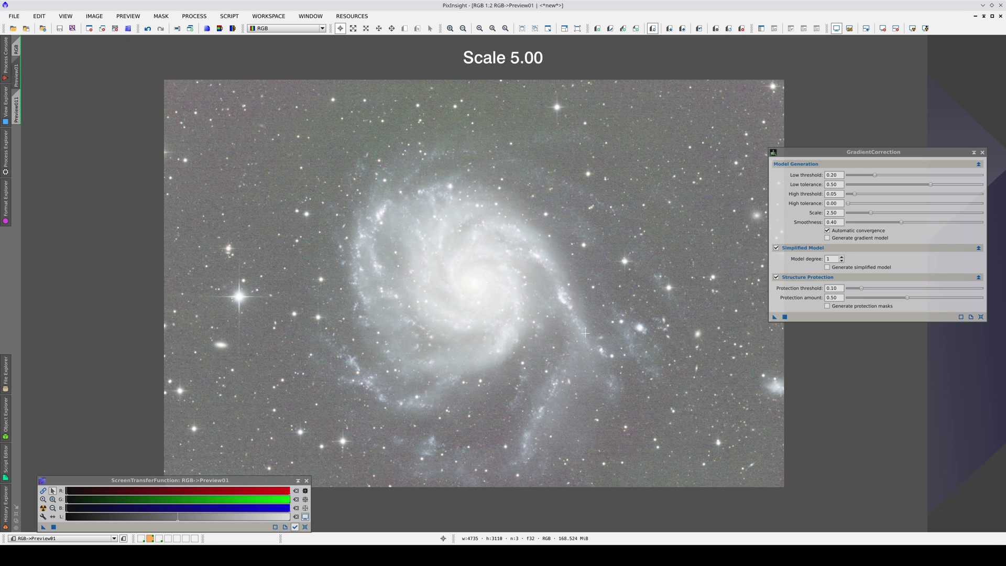
pyautogui.hotkey('ctrl', 'Tab')
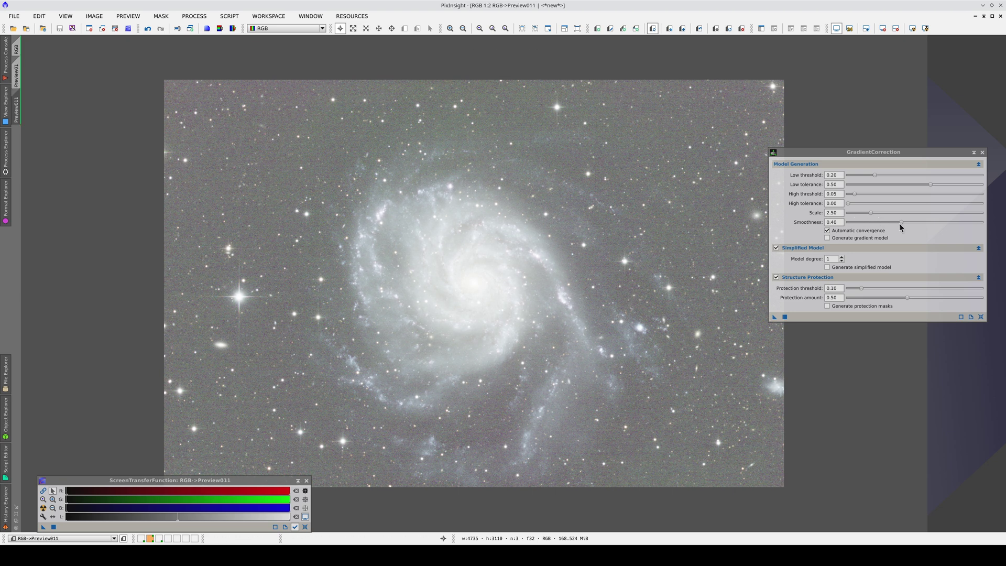
pyautogui.moveTo(901, 226); pyautogui.dragTo(882, 226)
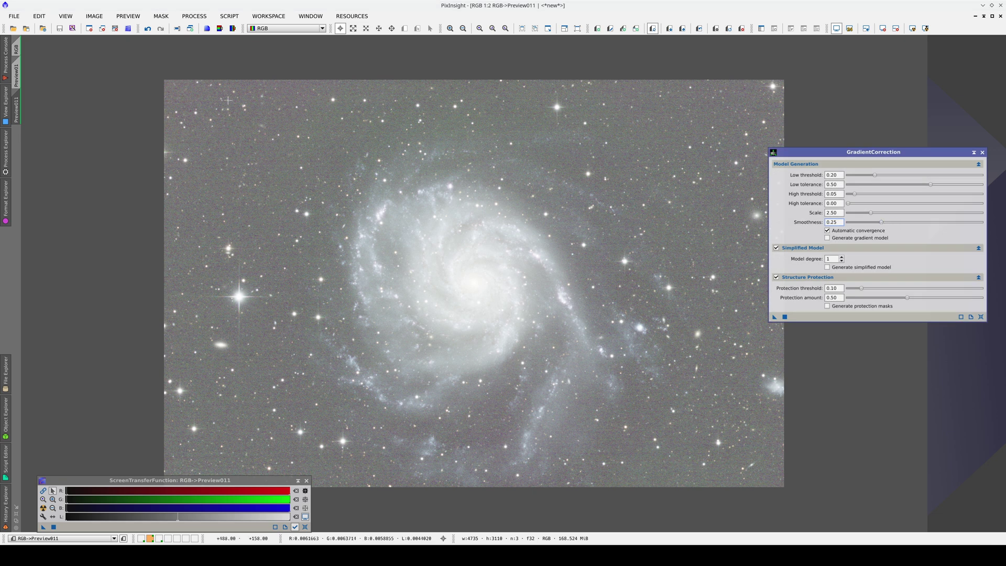
pyautogui.moveTo(16, 110); pyautogui.dragTo(16, 145)
pyautogui.click(16, 146)
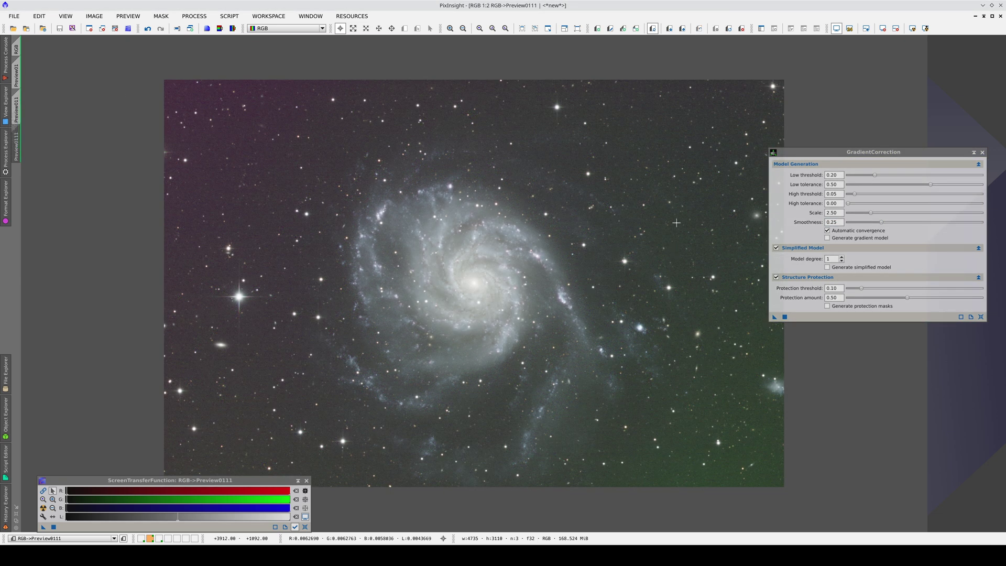
pyautogui.click(925, 28)
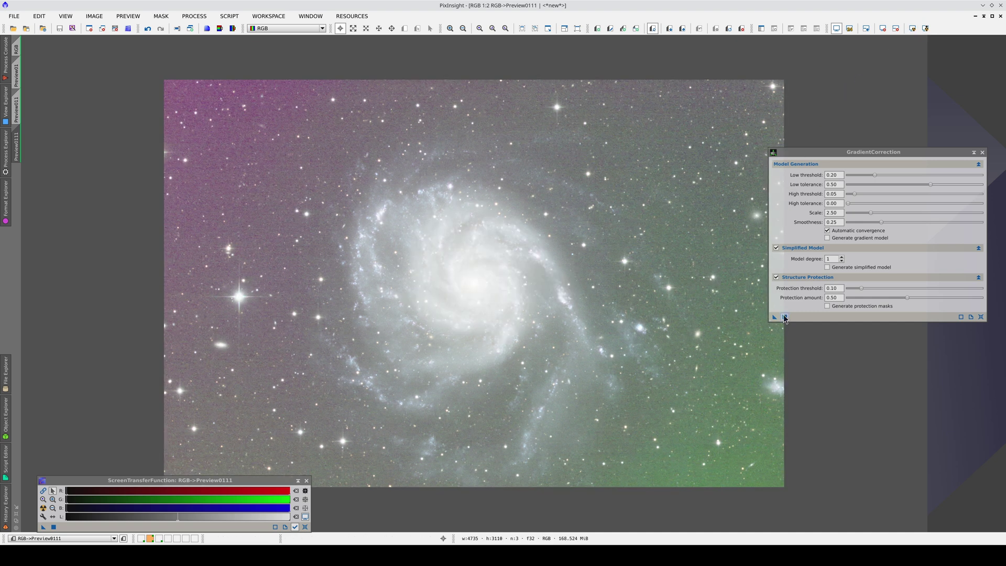
pyautogui.click(784, 317)
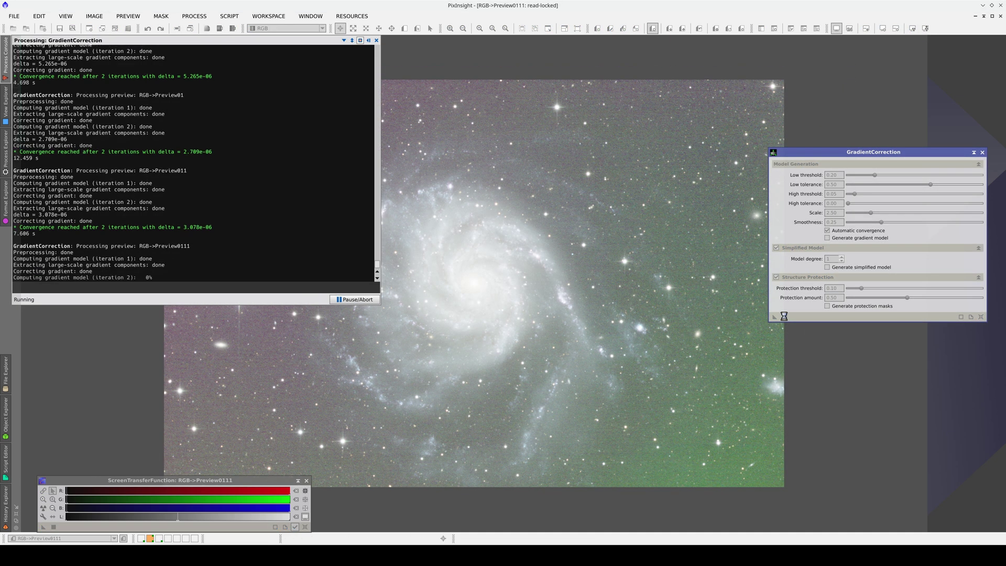
# Compare the corrected previews, then begin changing Smoothness to 0.40 with Preview011 shown
pyautogui.hotkey('ctrl', 'pagedown')
pyautogui.hotkey('ctrl', 'pageup')
pyautogui.hotkey('ctrl', 'pagedown')
pyautogui.hotkey('ctrl', 'pageup')
pyautogui.hotkey('ctrl', 'pagedown')
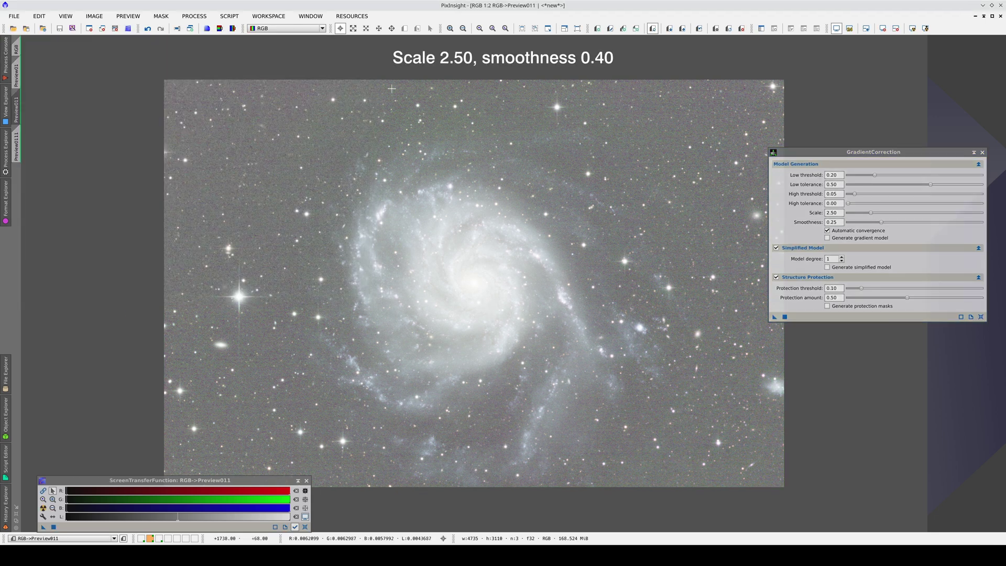
pyautogui.click(841, 213)
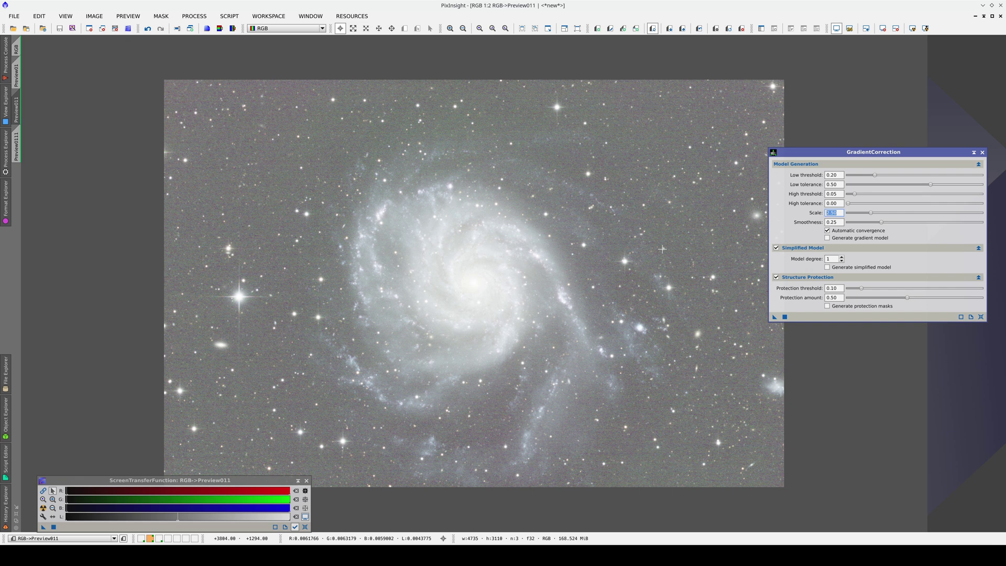
pyautogui.click(837, 222)
# Confirm Smoothness 0.40, auto-stretch Preview011 and Preview01, and correct the full RGB image
pyautogui.press('Return')
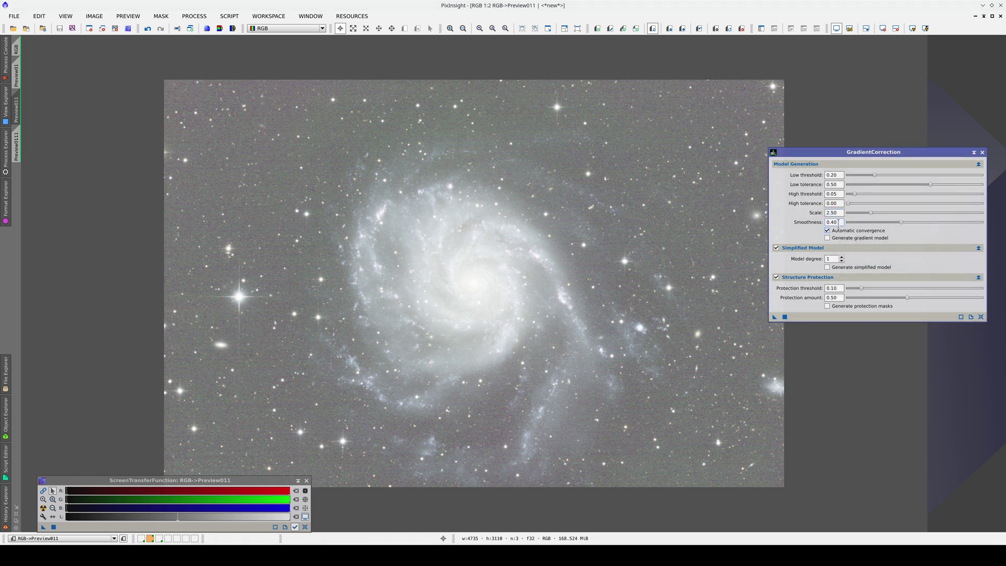
pyautogui.click(180, 393)
pyautogui.click(43, 508)
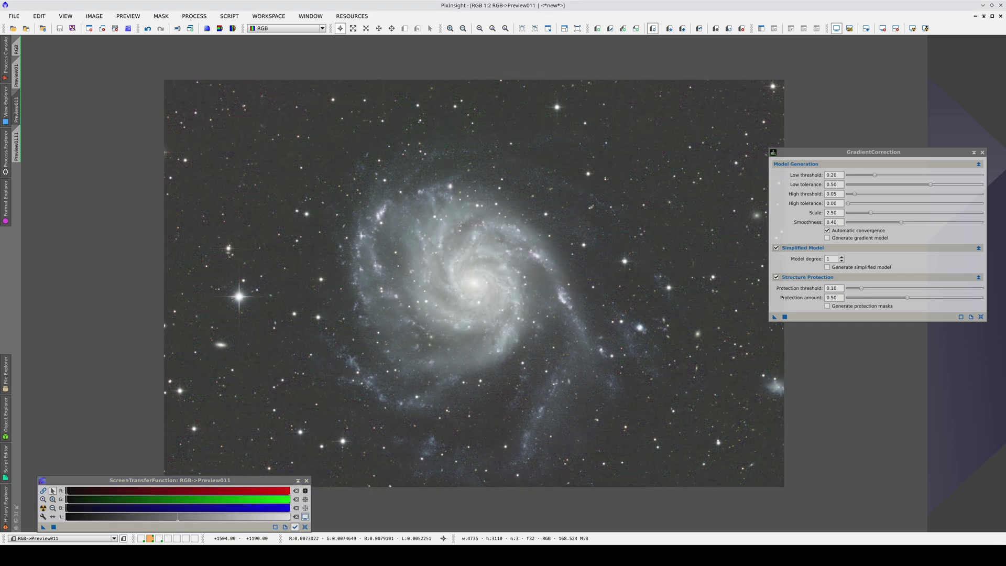
pyautogui.click(16, 75)
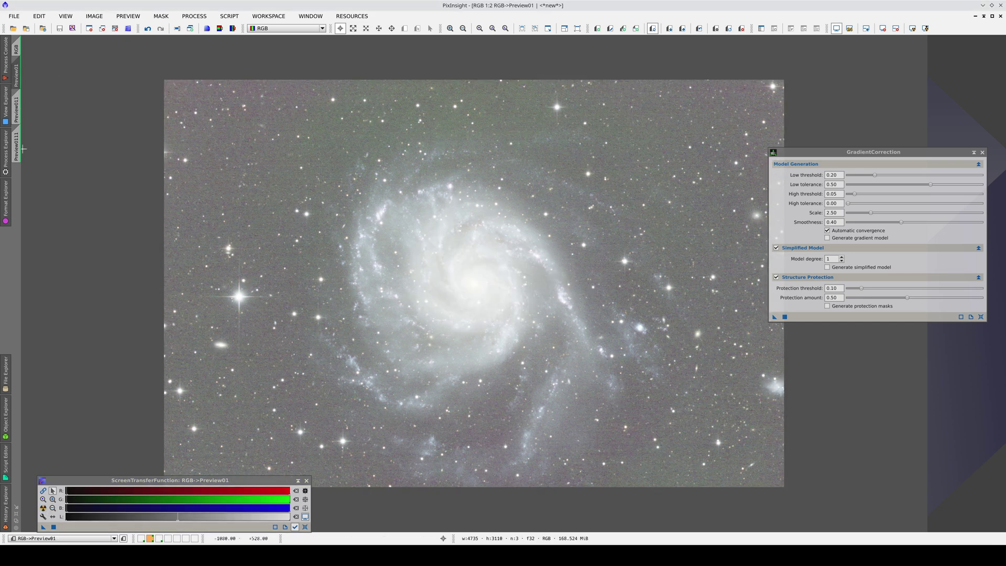
pyautogui.click(43, 508)
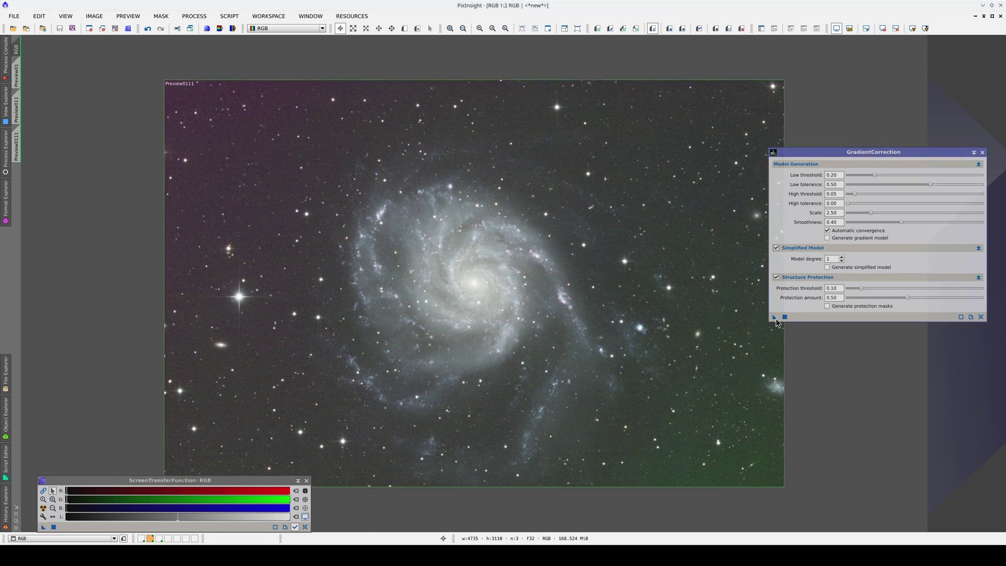
pyautogui.moveTo(774, 317); pyautogui.dragTo(531, 295)
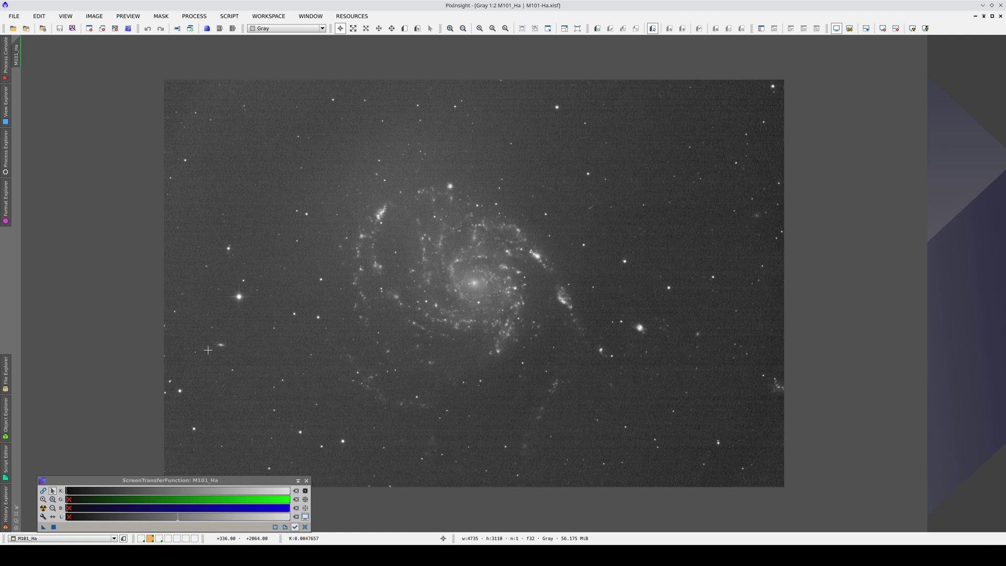
# Close the STF window and launch the LinearPatternSubtraction script from Scripts > Pattern Correction
pyautogui.click(306, 479)
pyautogui.click(3, 152)
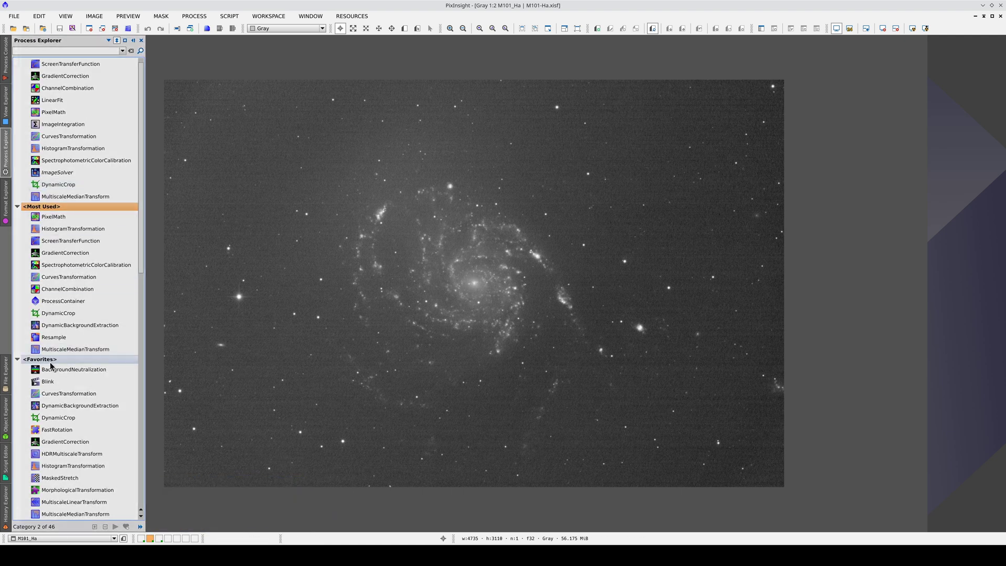
pyautogui.scroll(-5, 51, 363)
pyautogui.click(18, 356)
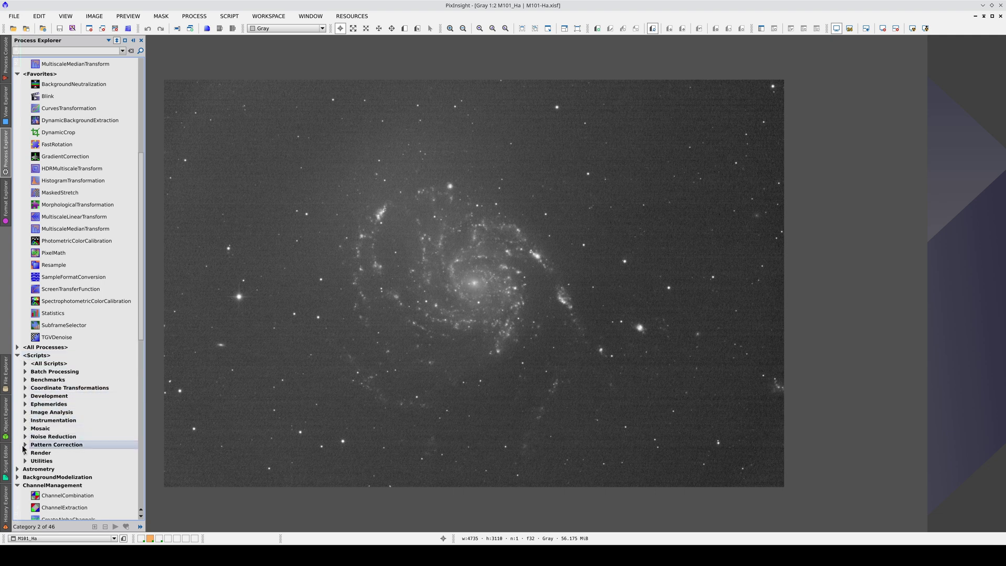
pyautogui.click(25, 446)
pyautogui.doubleClick(74, 468)
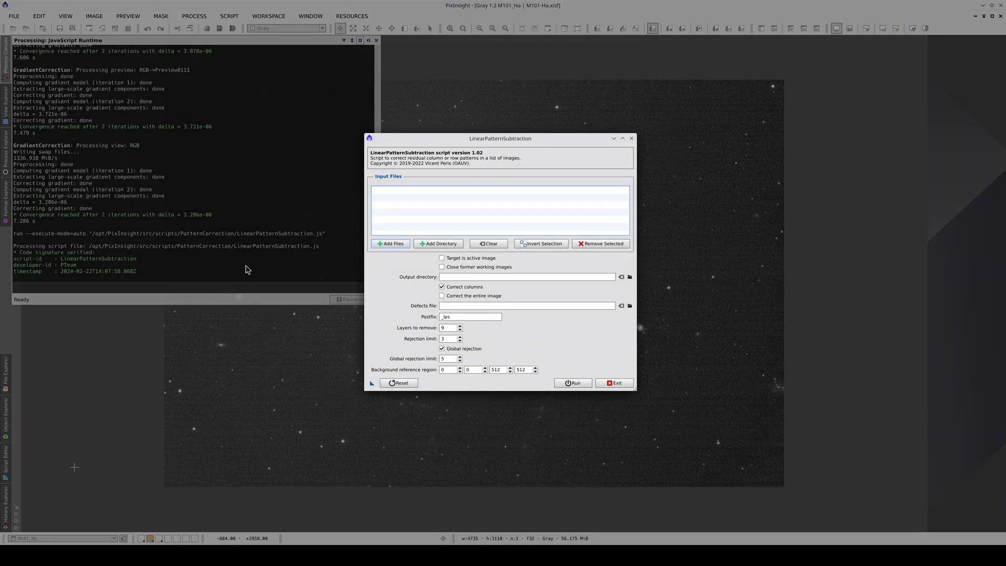
# Run LinearPatternSubtraction on the active M101_Ha image, correcting the entire image
pyautogui.moveTo(395, 137); pyautogui.dragTo(549, 105)
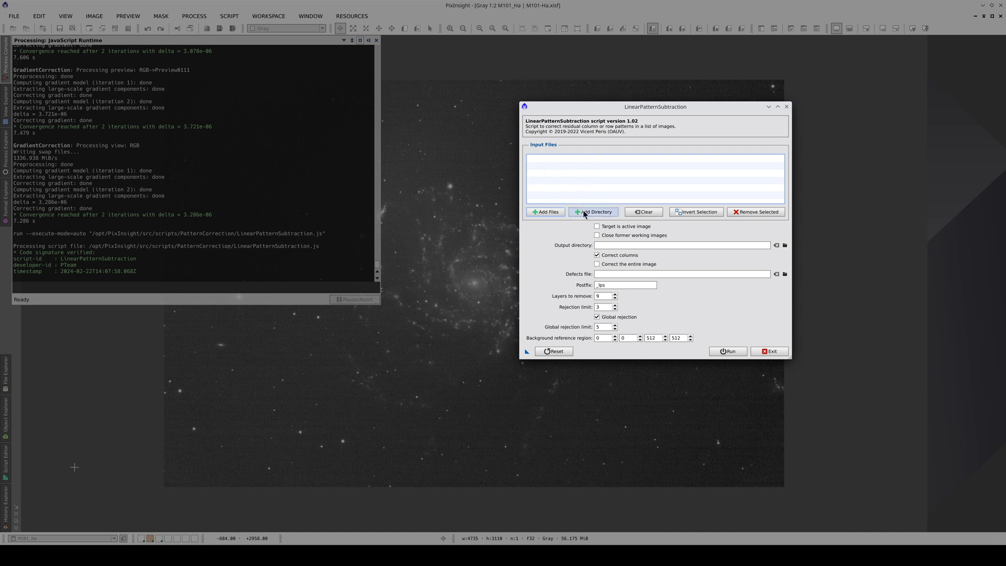
pyautogui.click(597, 226)
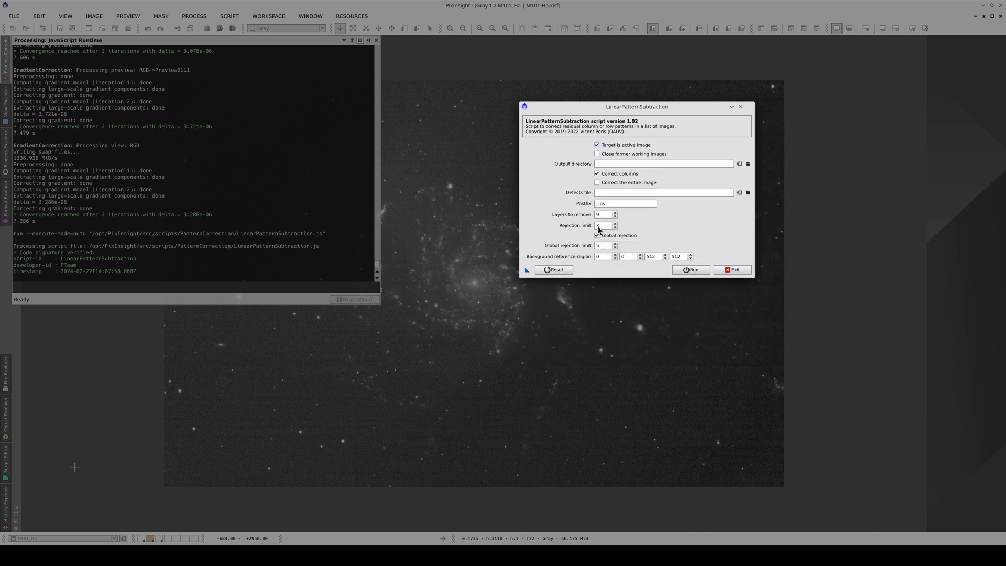
pyautogui.moveTo(608, 107); pyautogui.dragTo(540, 196)
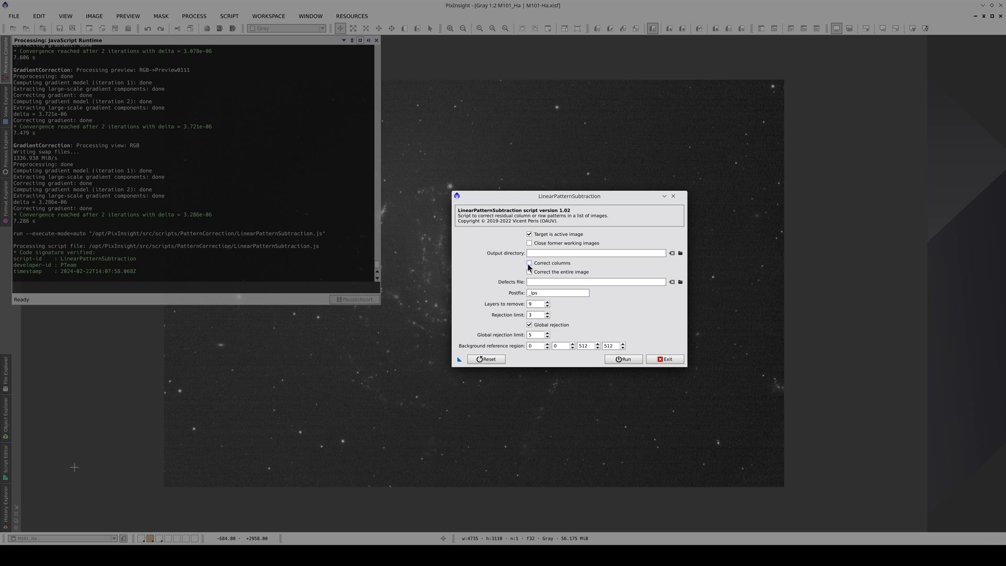
pyautogui.click(548, 281)
pyautogui.click(528, 271)
pyautogui.click(623, 358)
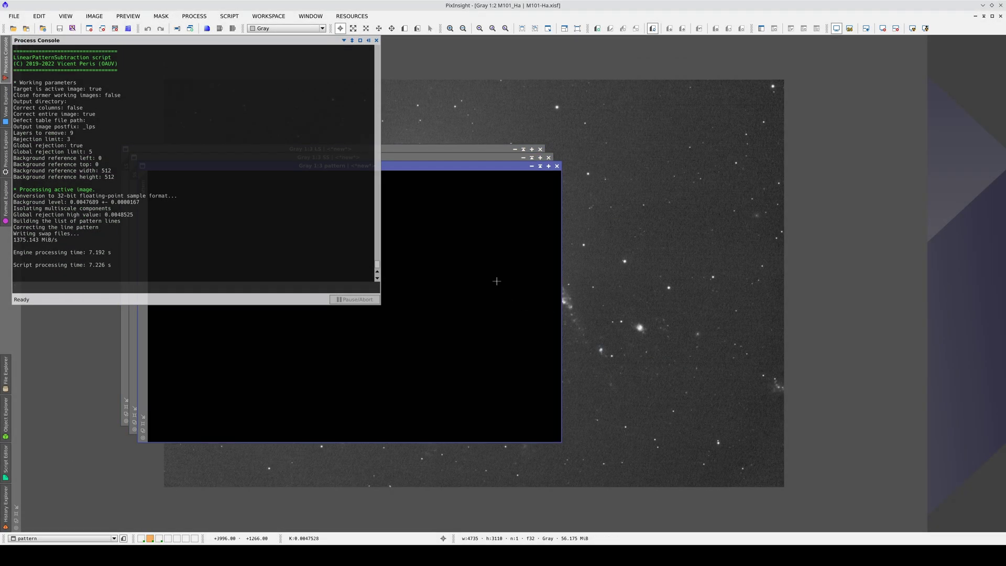
# Close the pattern, SS and LS output windows and compare the result with undo/redo
pyautogui.click(557, 166)
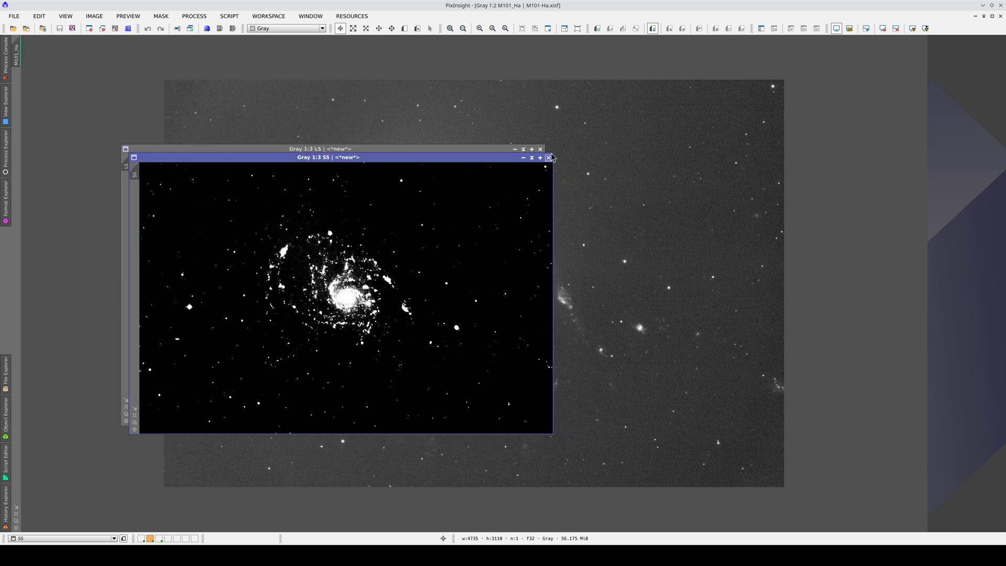
pyautogui.click(549, 157)
pyautogui.click(539, 150)
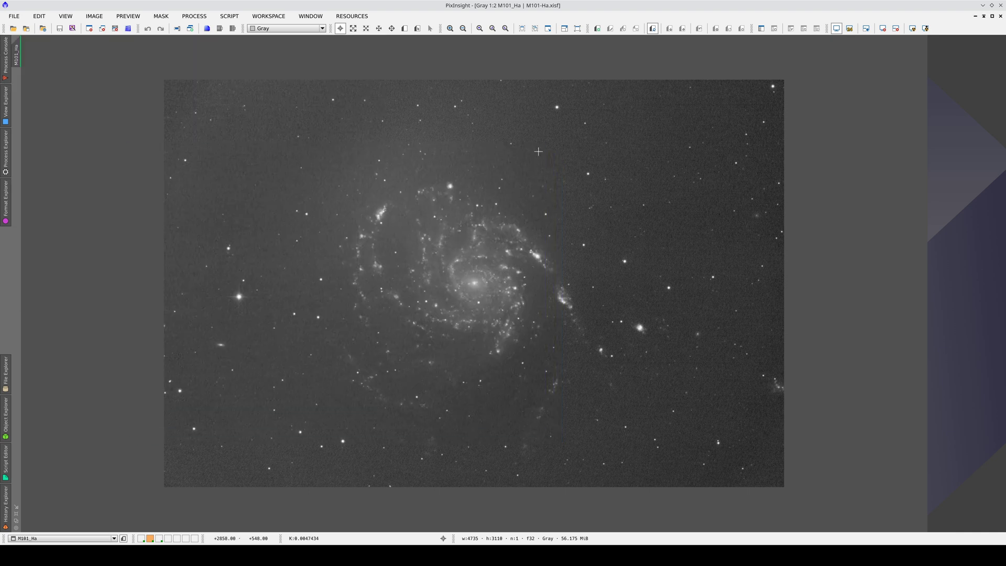
pyautogui.click(146, 29)
pyautogui.click(159, 28)
pyautogui.click(147, 29)
pyautogui.click(158, 29)
pyautogui.click(148, 29)
pyautogui.click(160, 30)
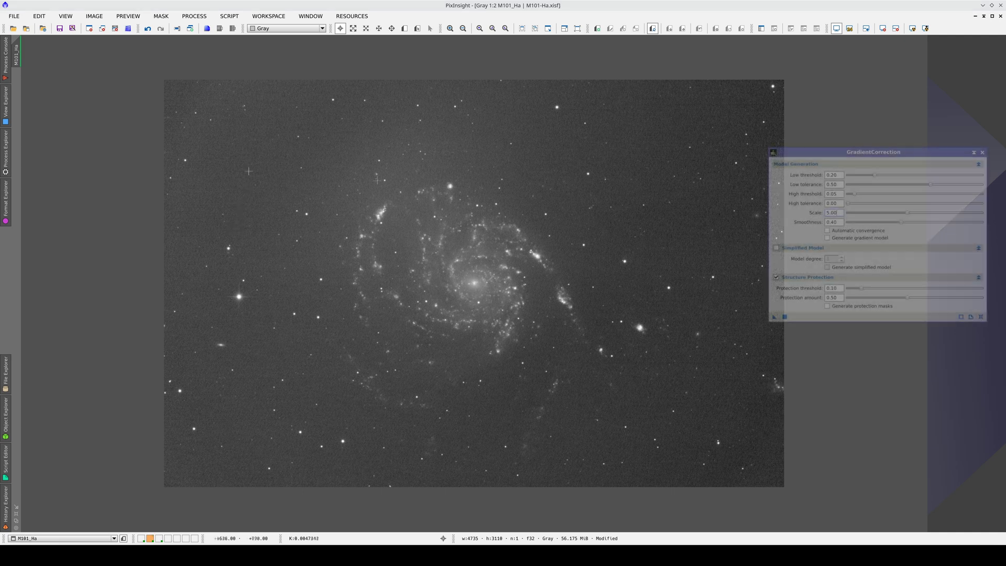
# Correct an M101_Ha Preview01 at Scale 5.00 without structure protection, toggling before/after
pyautogui.click(17, 84)
pyautogui.scroll(-1, 443, 259)
pyautogui.click(777, 279)
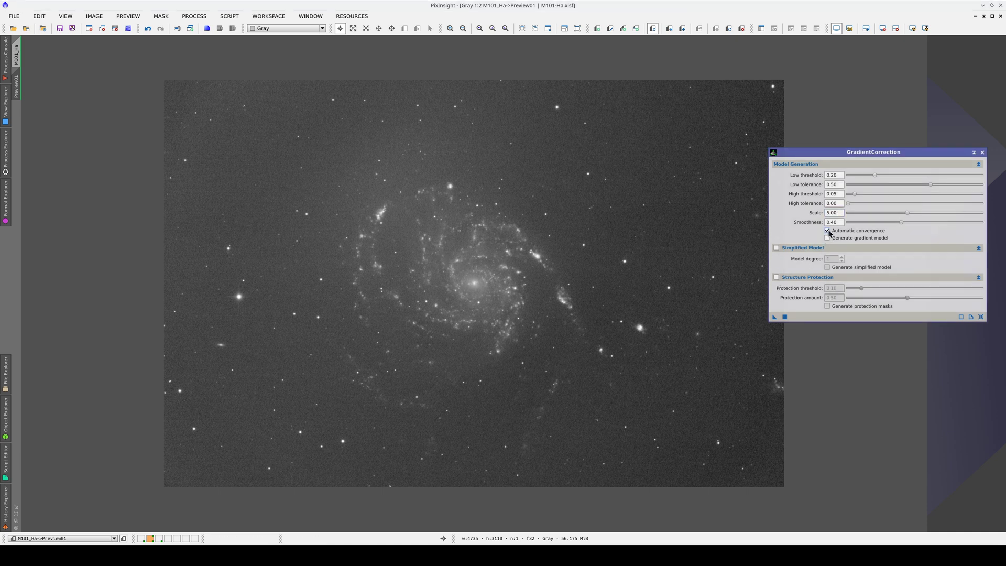
pyautogui.click(785, 317)
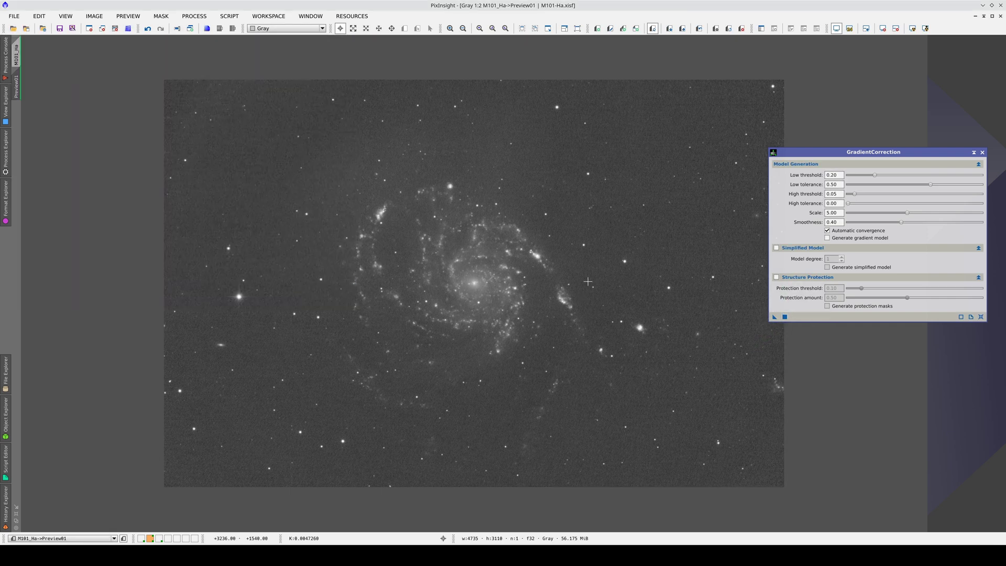
pyautogui.click(699, 28)
pyautogui.click(699, 28)
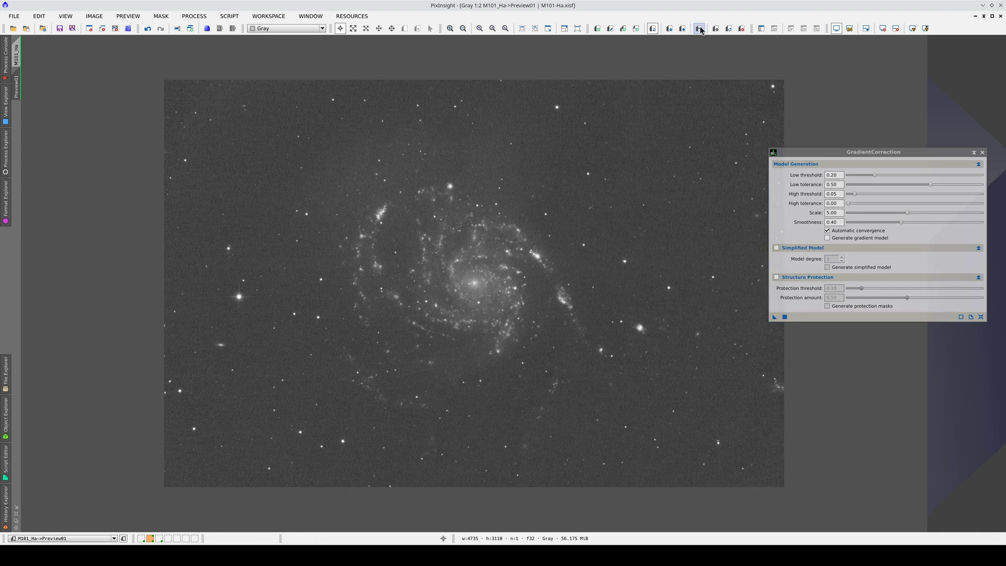
pyautogui.click(700, 29)
pyautogui.click(700, 28)
pyautogui.click(699, 29)
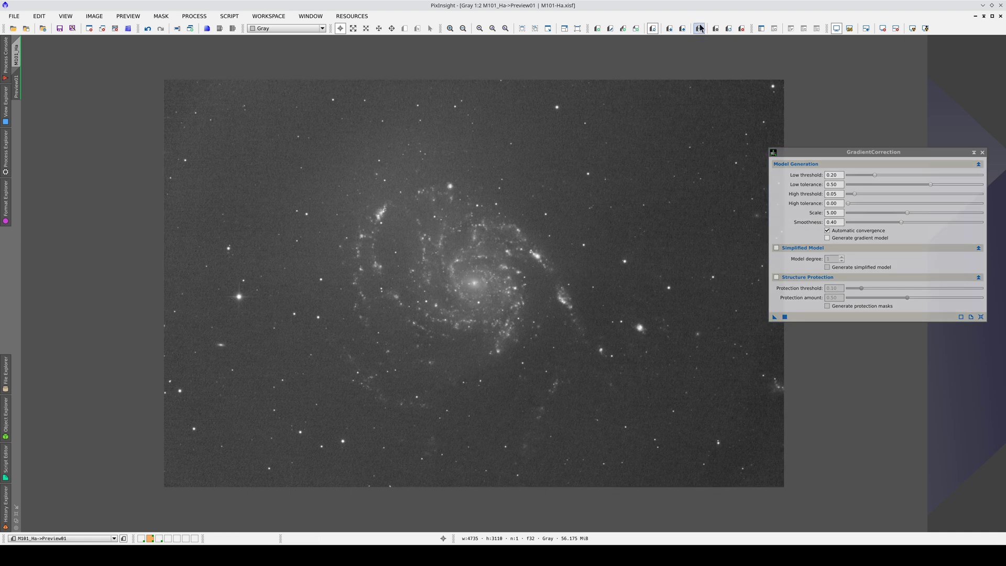
pyautogui.click(699, 28)
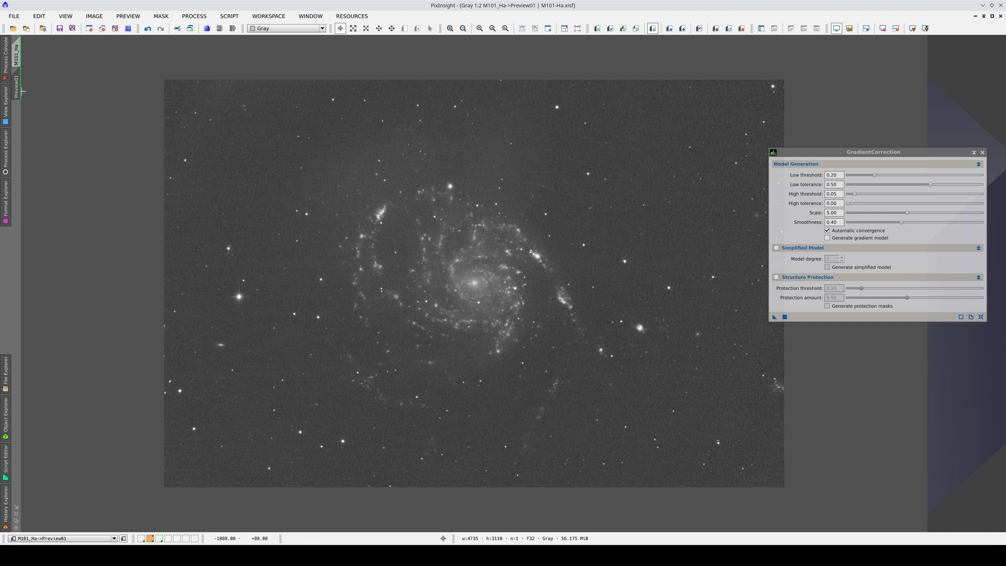
# Duplicate Preview01 as Preview011 and set Scale to 2.5
pyautogui.moveTo(18, 92); pyautogui.dragTo(18, 130)
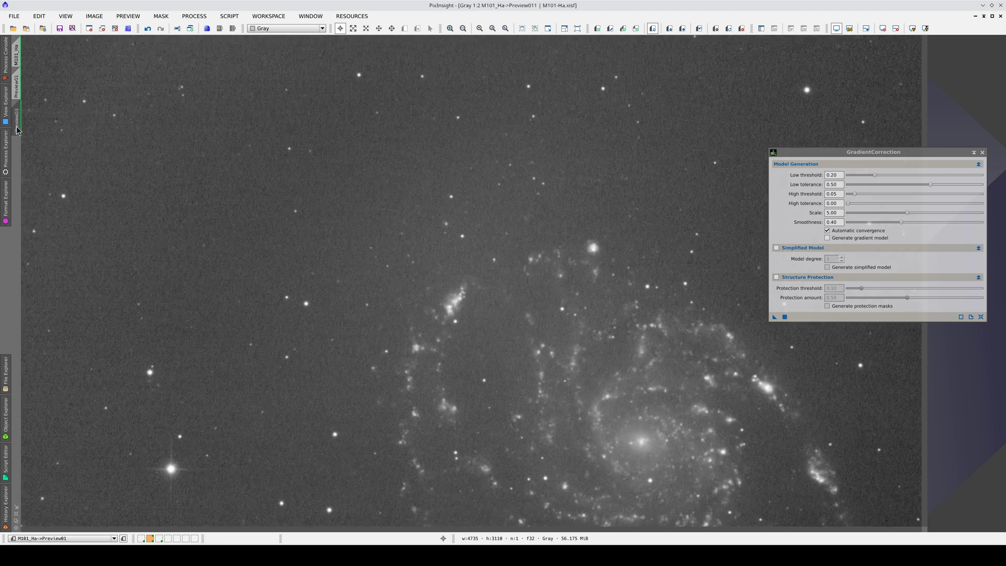
pyautogui.click(794, 204)
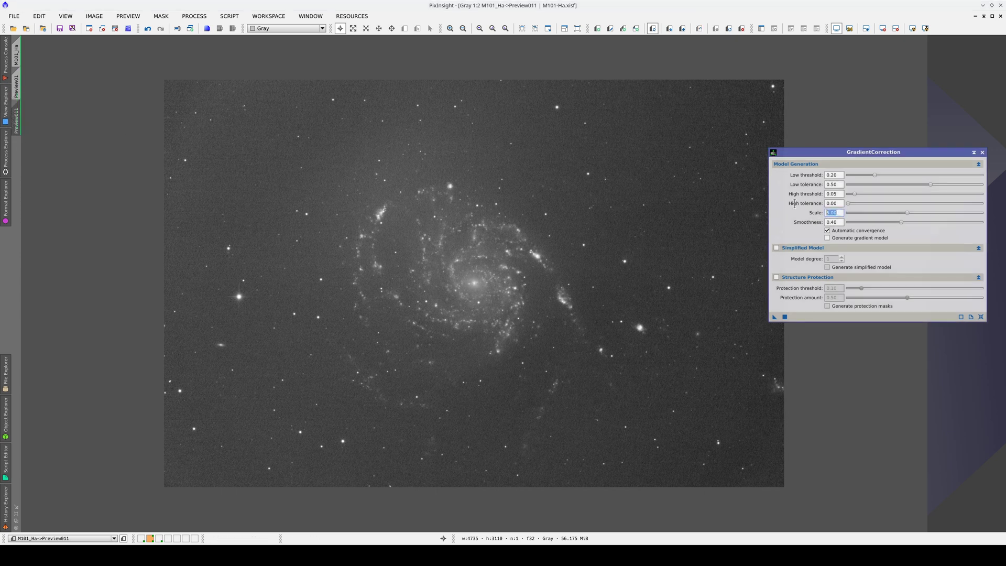
pyautogui.moveTo(796, 205)
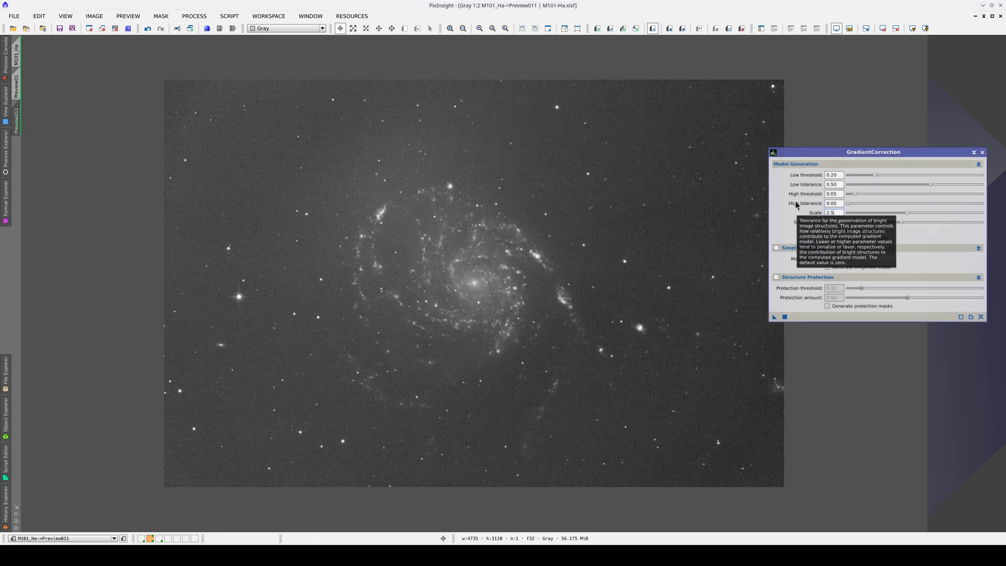
# Apply the gradient correction to Preview011 and compare its scale 2.50 result with scale 5.00
pyautogui.click(784, 317)
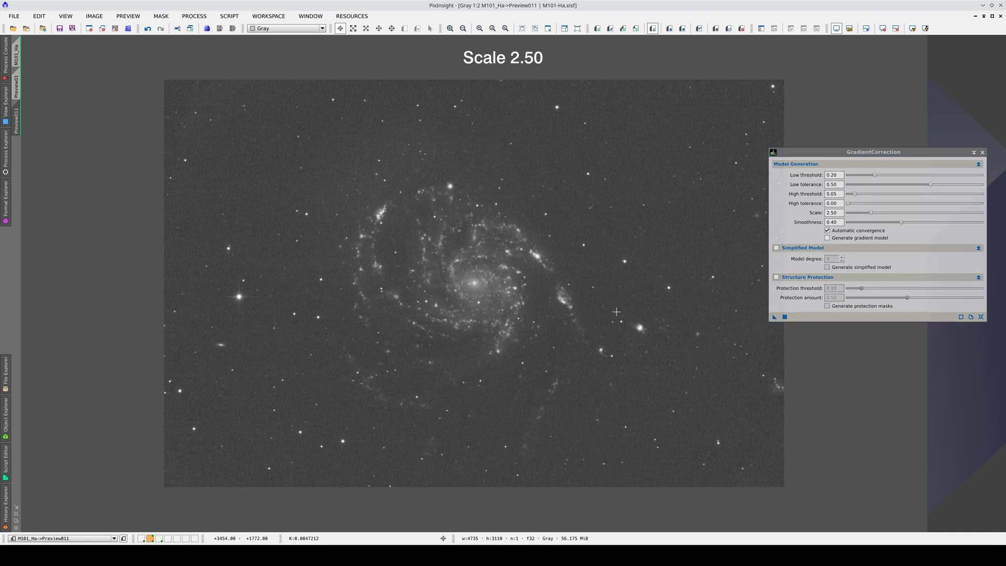
pyautogui.hotkey('ctrl', 'shift', 'Tab')
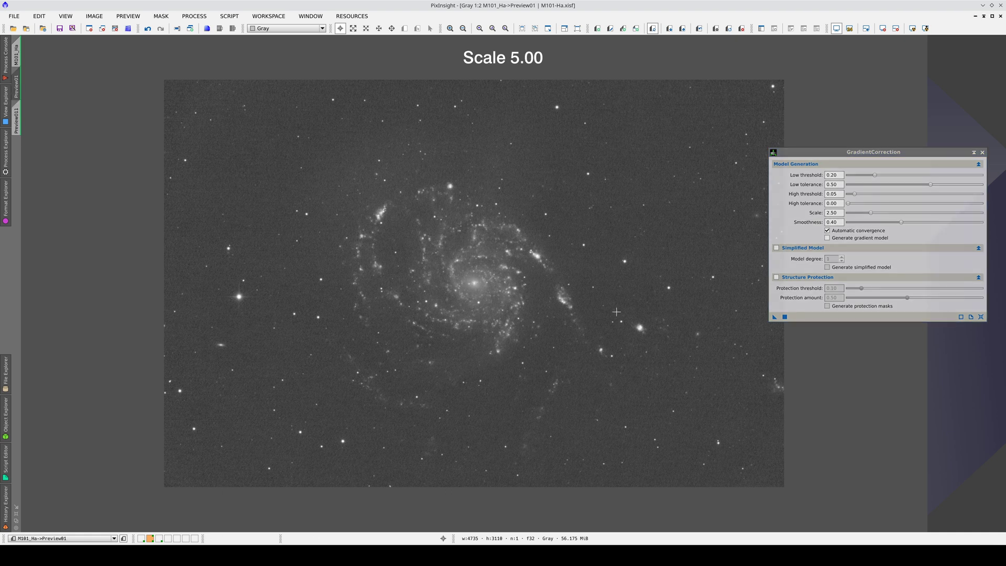
pyautogui.hotkey('ctrl', 'Tab')
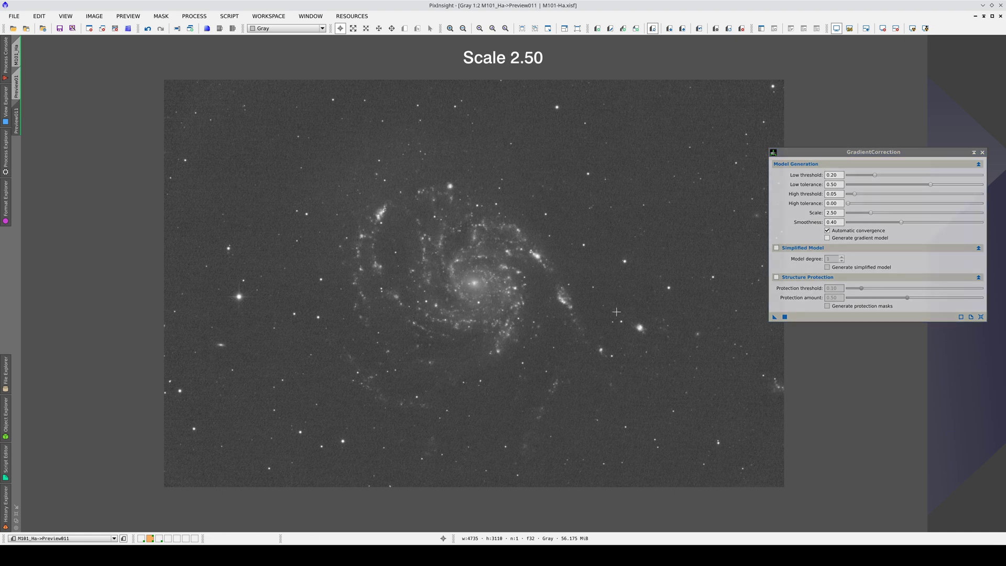
pyautogui.hotkey('ctrl', 'shift', 'Tab')
pyautogui.hotkey('ctrl', 'Tab')
pyautogui.hotkey('ctrl', 'shift', 'Tab')
pyautogui.hotkey('ctrl', 'Tab')
# Duplicate Preview011 as Preview0111 and apply the correction at scale 1.50
pyautogui.moveTo(16, 121); pyautogui.dragTo(16, 167)
pyautogui.doubleClick(833, 212)
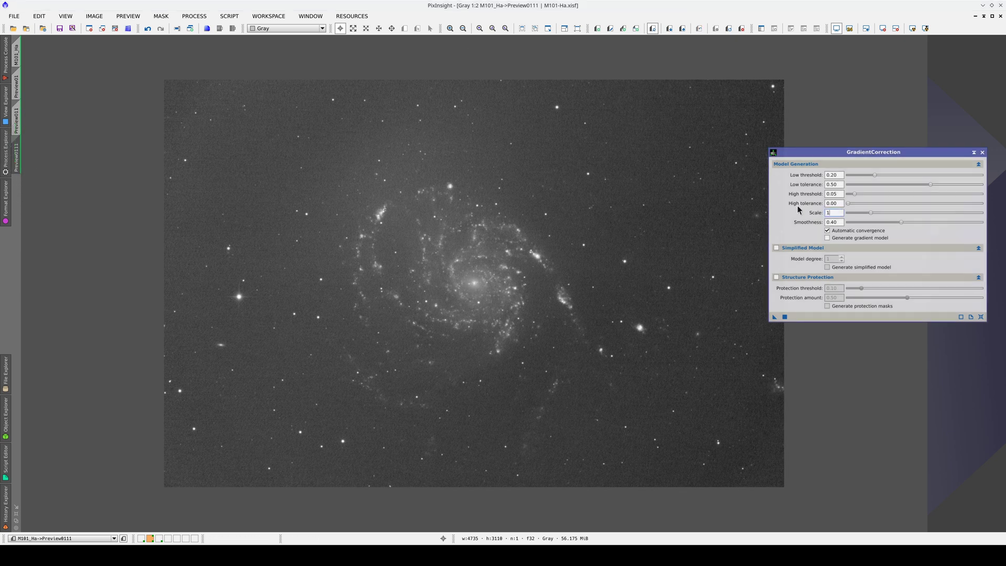
pyautogui.click(784, 317)
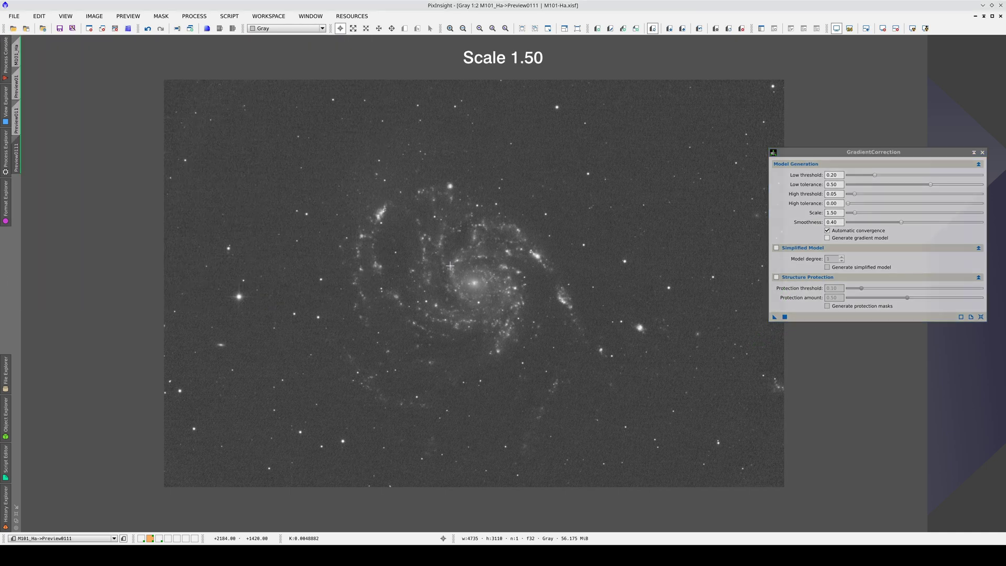
# Compare the scale 5.00, 2.50 and 1.50 previews, then duplicate the 1.50 preview
pyautogui.hotkey('ctrl', 'pageup')
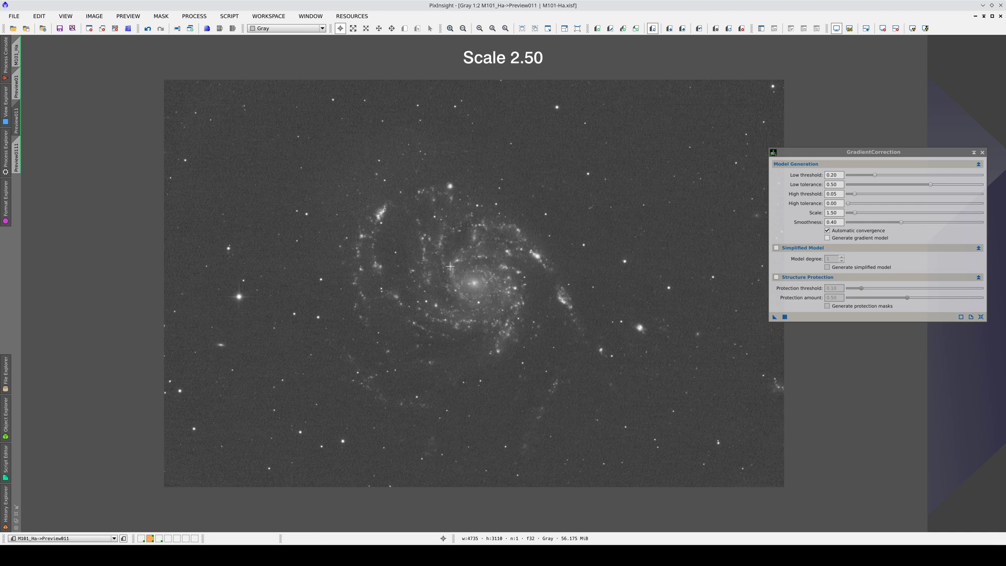
pyautogui.hotkey('ctrl', 'pageup')
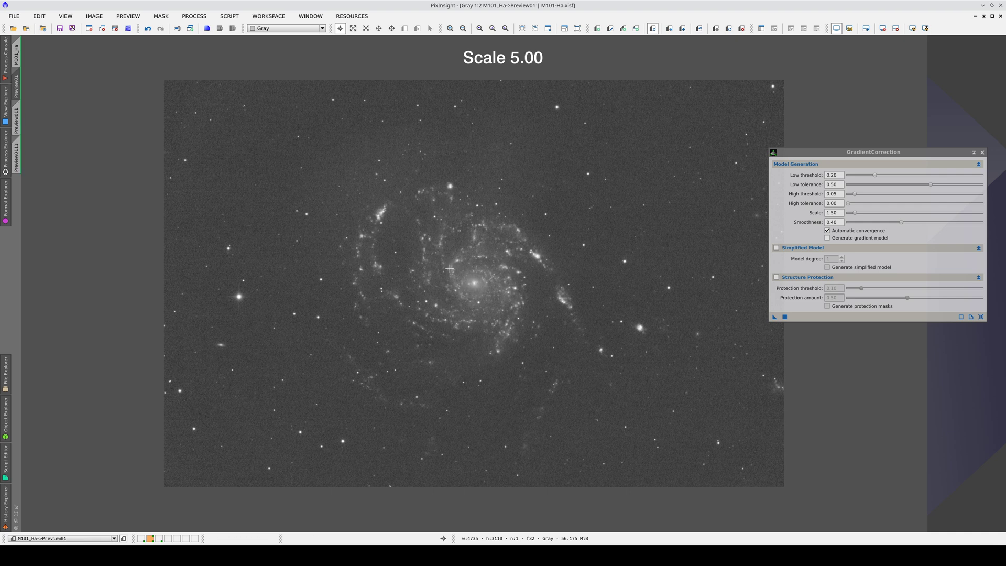
pyautogui.hotkey('ctrl', 'pagedown')
pyautogui.hotkey('ctrl', 'pagedown')
pyautogui.hotkey('ctrl', 'pageup')
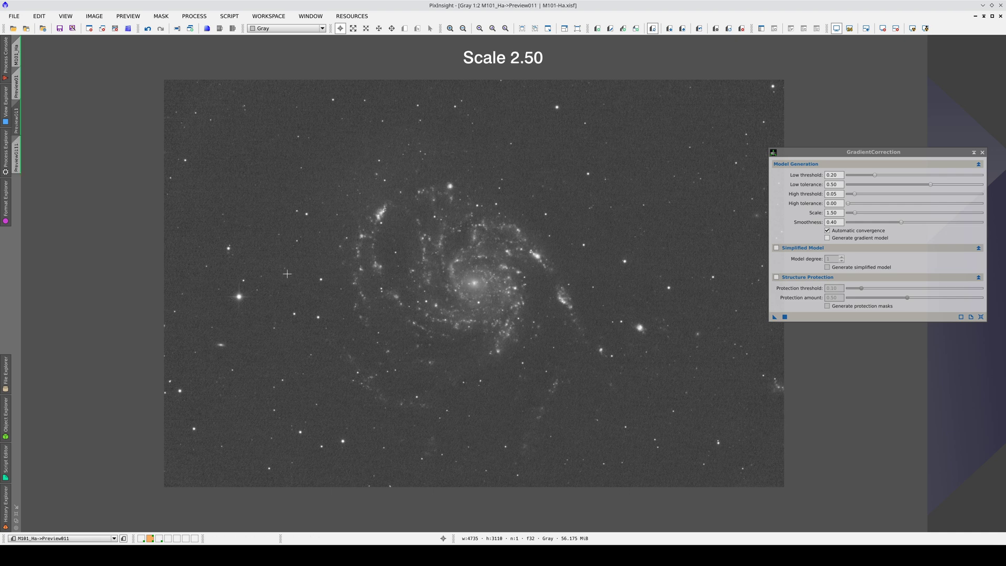
pyautogui.hotkey('ctrl', 'pageup')
pyautogui.hotkey('ctrl', 'pagedown')
pyautogui.hotkey('ctrl', 'pagedown')
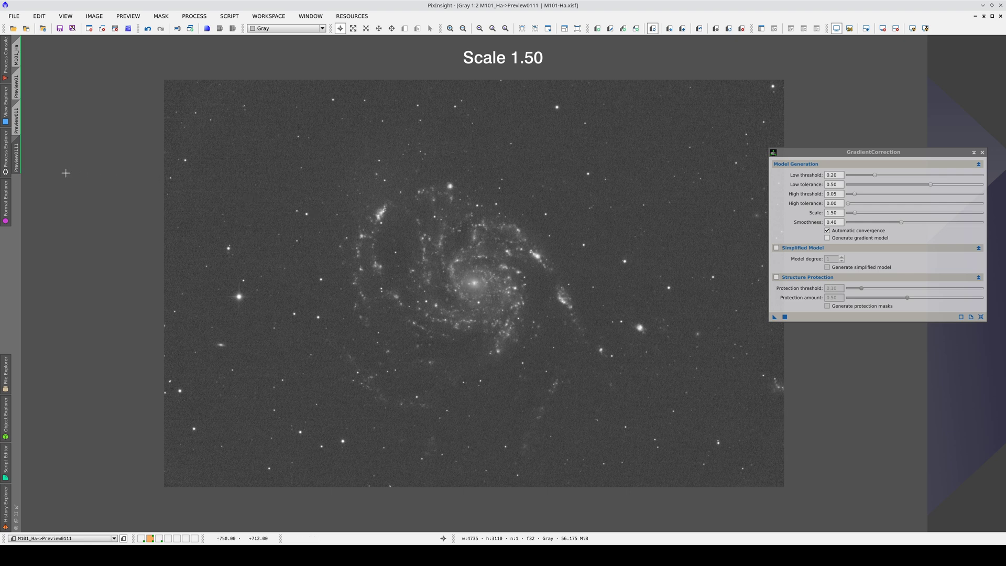
pyautogui.moveTo(16, 159); pyautogui.dragTo(22, 165)
# Run the scale 1.50 gradient correction on Preview01111 with Structure Protection enabled
pyautogui.click(18, 204)
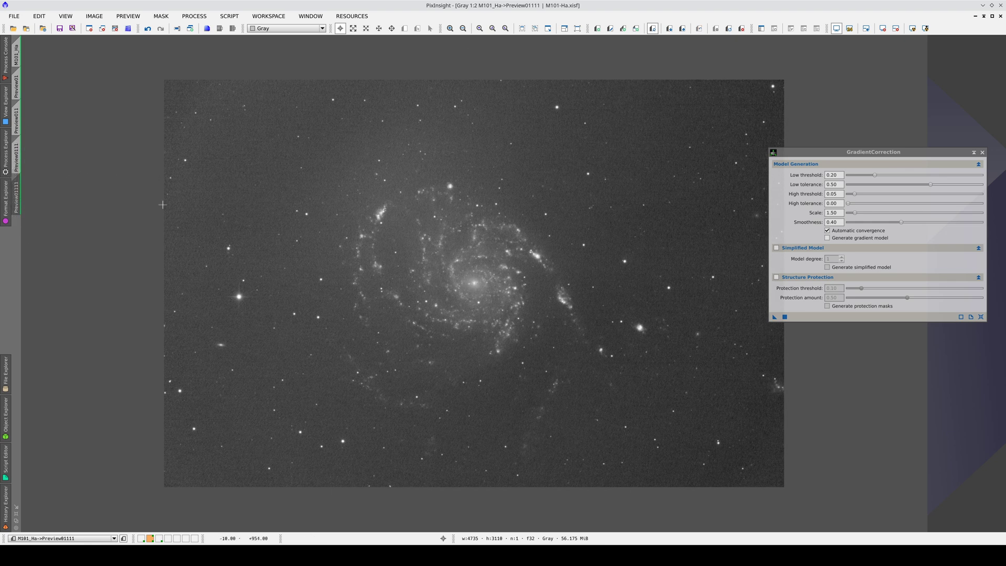
pyautogui.click(776, 277)
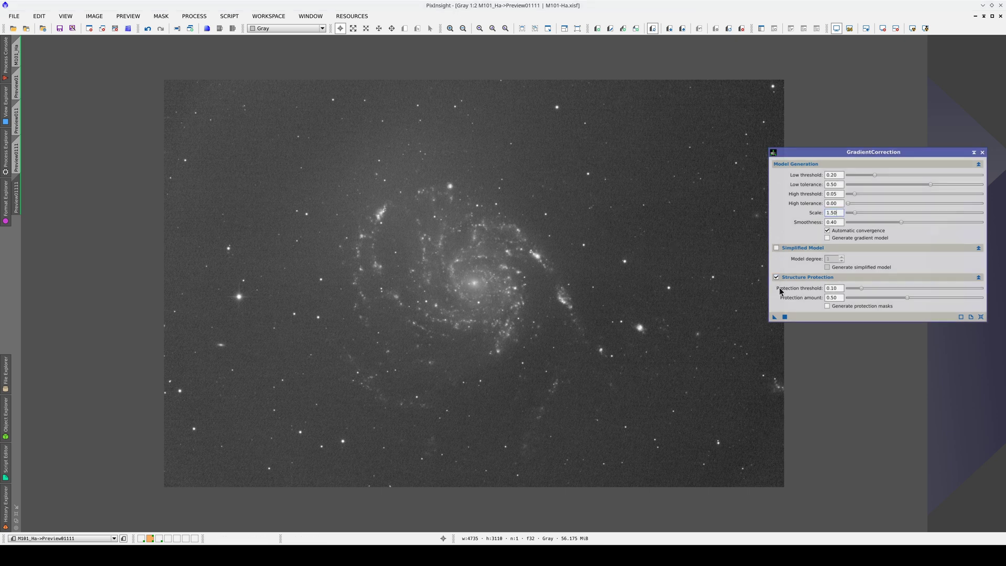
pyautogui.click(785, 317)
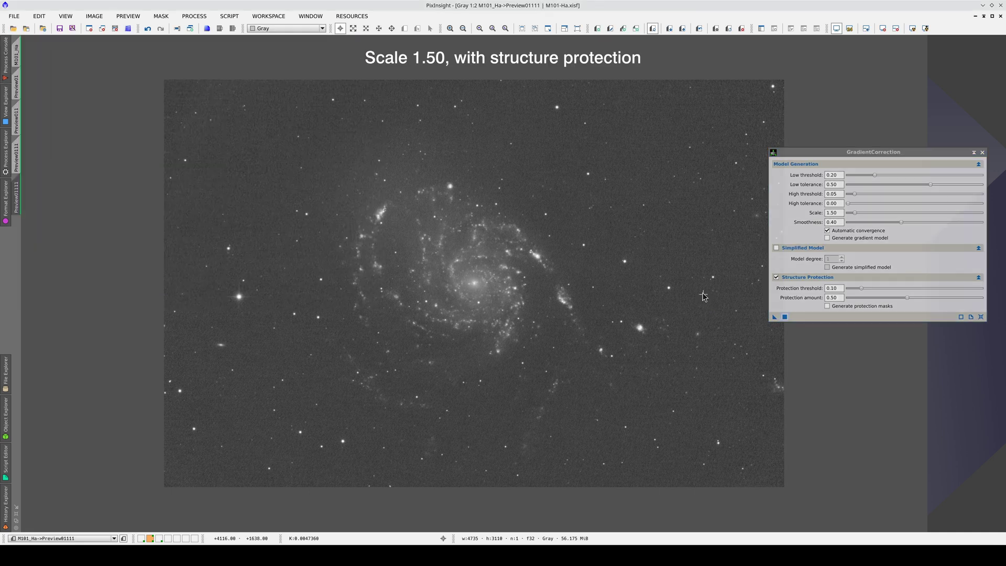
# Compare the protected and unprotected results, then rerun the correction to generate protection masks
pyautogui.hotkey('ctrl', 'pageup')
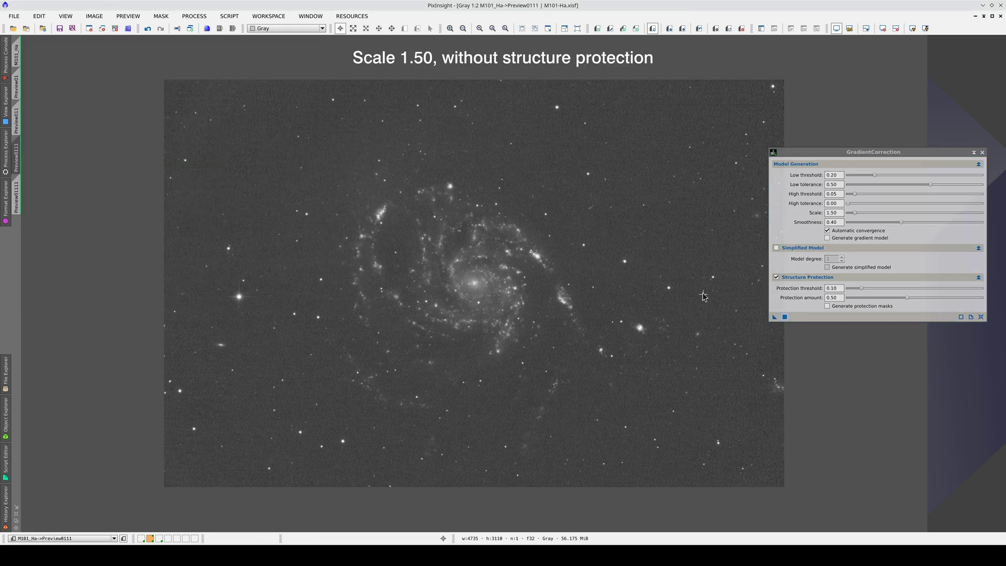
pyautogui.hotkey('ctrl', 'pagedown')
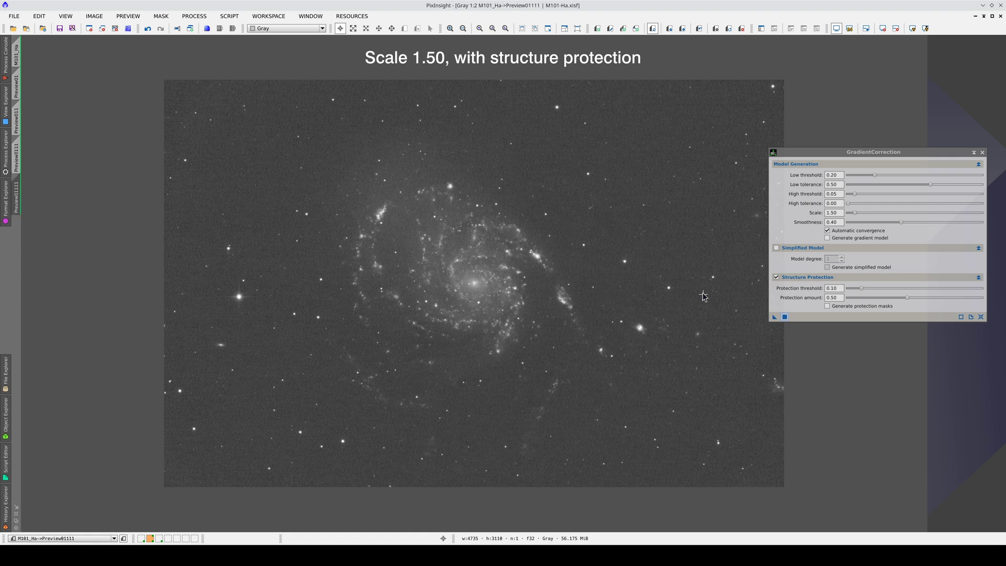
pyautogui.hotkey('ctrl', 'pageup')
pyautogui.hotkey('ctrl', 'pagedown')
pyautogui.click(835, 287)
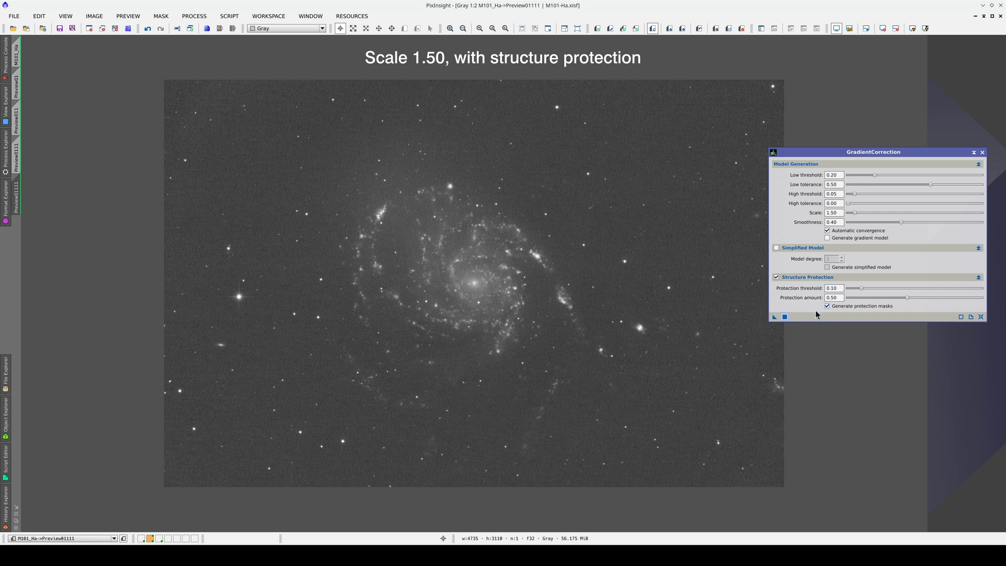
pyautogui.click(785, 317)
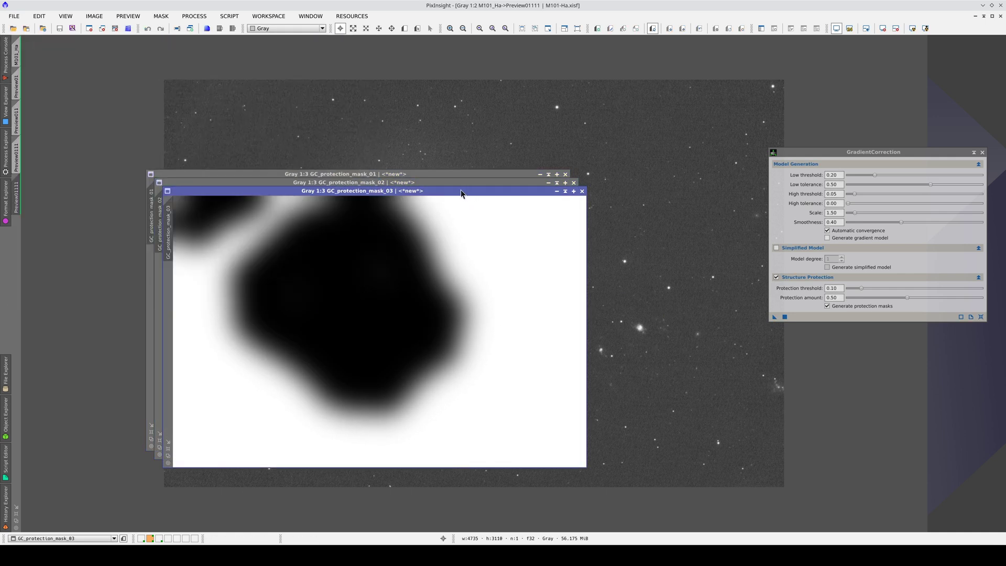
# Close the mask windows and rerun the correction on the preview with protection threshold 0.25
pyautogui.click(441, 181)
pyautogui.hotkey('ctrl', 'shift', 'w')
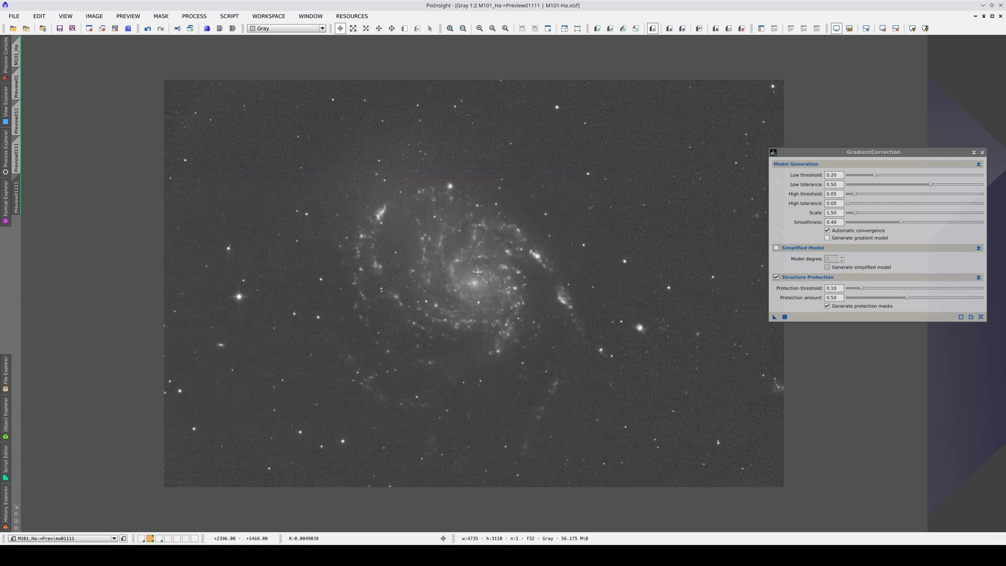
pyautogui.moveTo(861, 288); pyautogui.dragTo(878, 290)
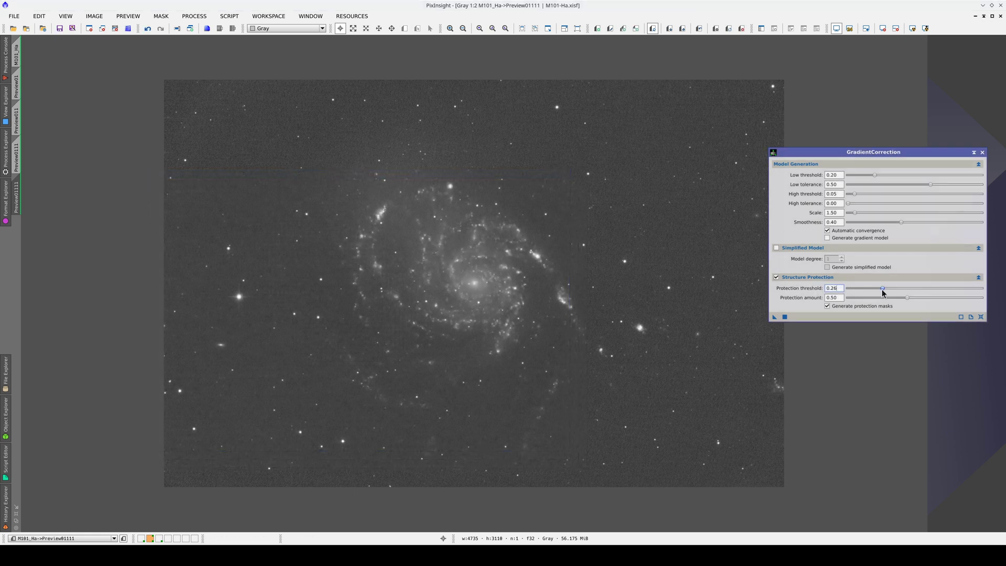
pyautogui.click(784, 317)
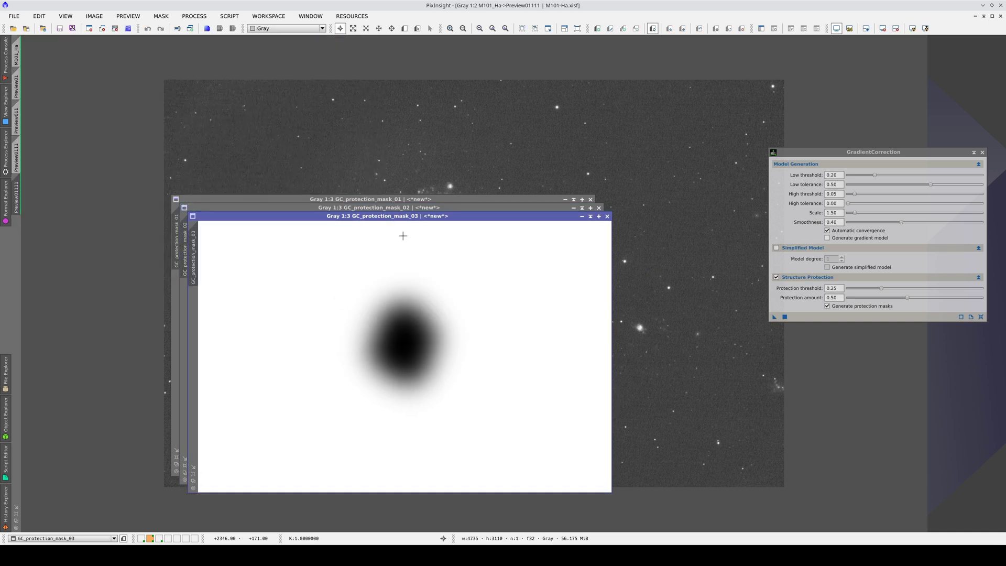
# Inspect the new protection masks and close their windows
pyautogui.click(391, 199)
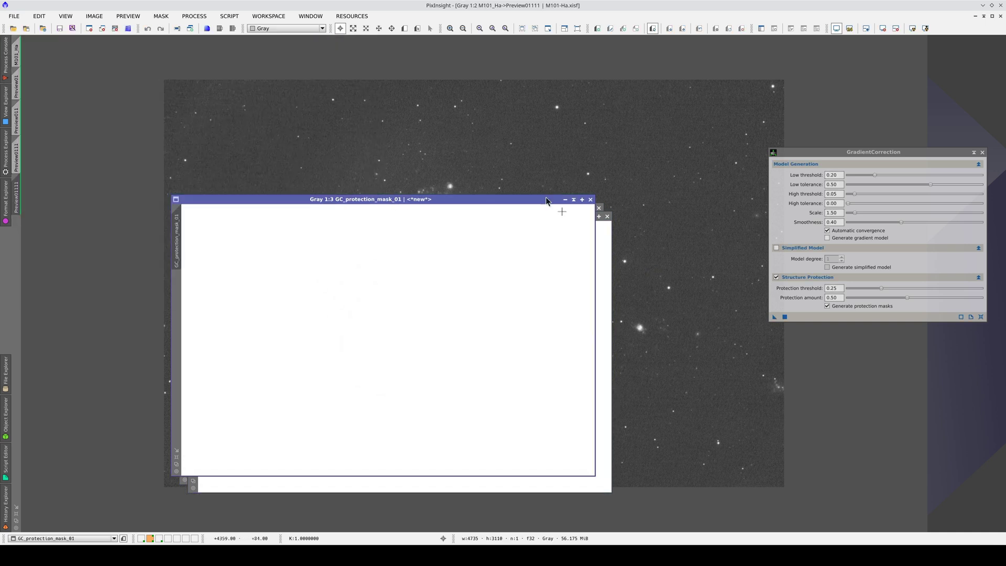
pyautogui.moveTo(537, 199); pyautogui.dragTo(456, 158)
pyautogui.click(558, 205)
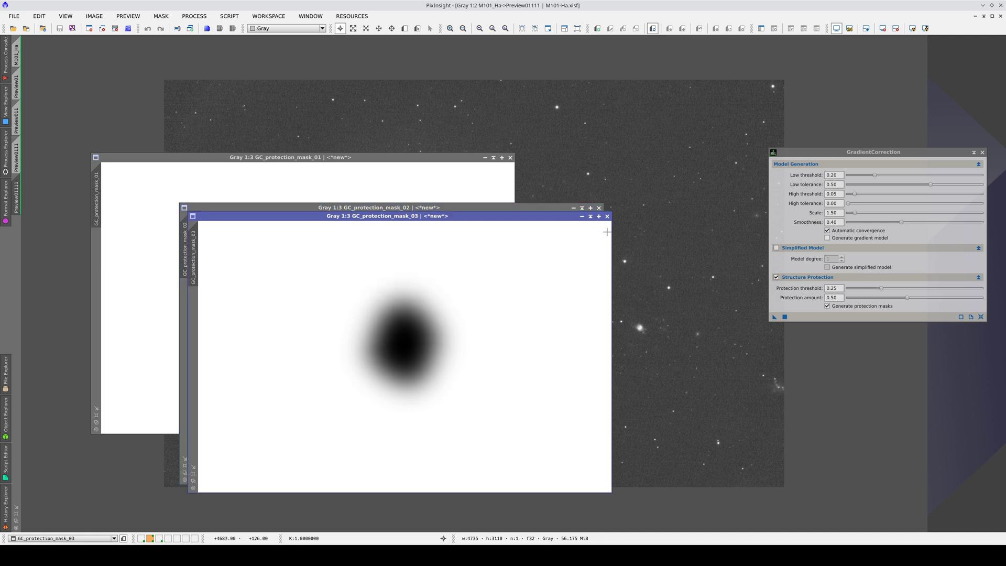
pyautogui.click(599, 208)
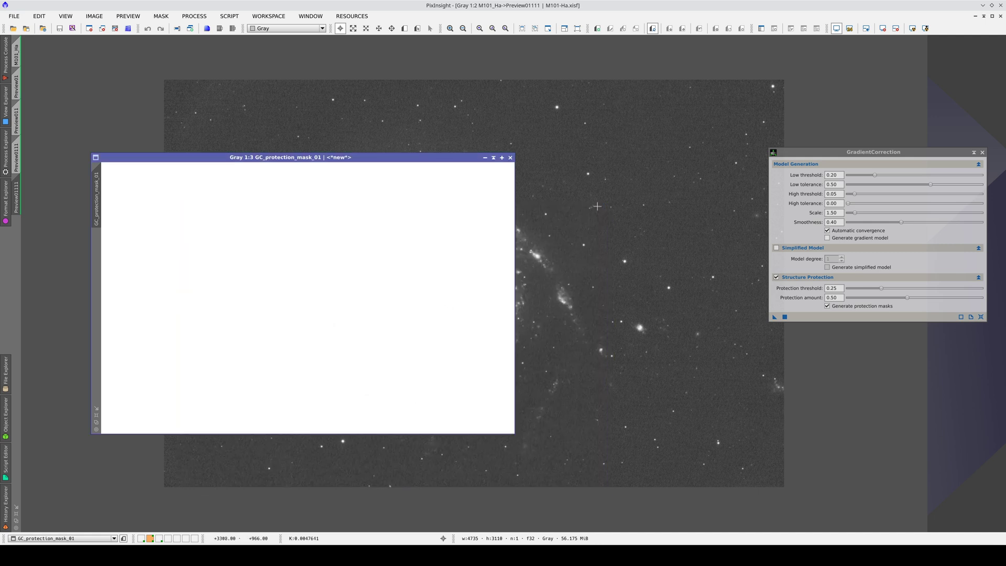
pyautogui.click(510, 157)
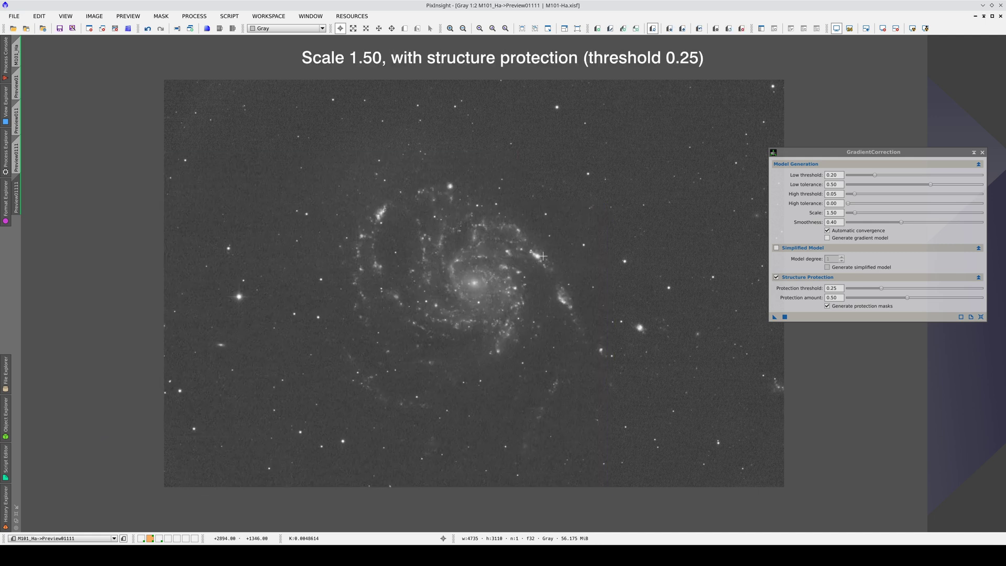
# Compare the threshold 0.25 protected result against the unprotected preview
pyautogui.hotkey('ctrl', 'pageup')
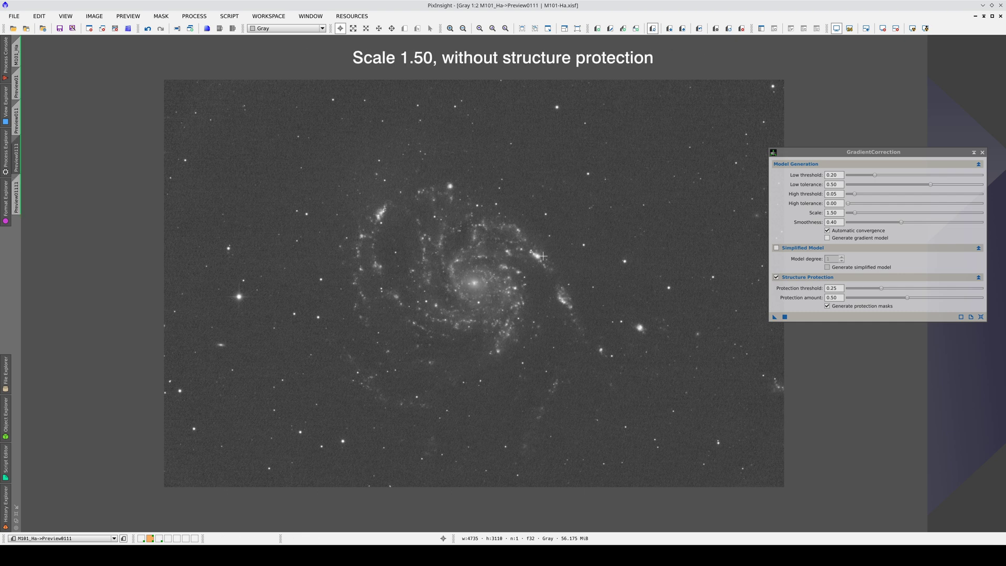
pyautogui.hotkey('ctrl', 'pagedown')
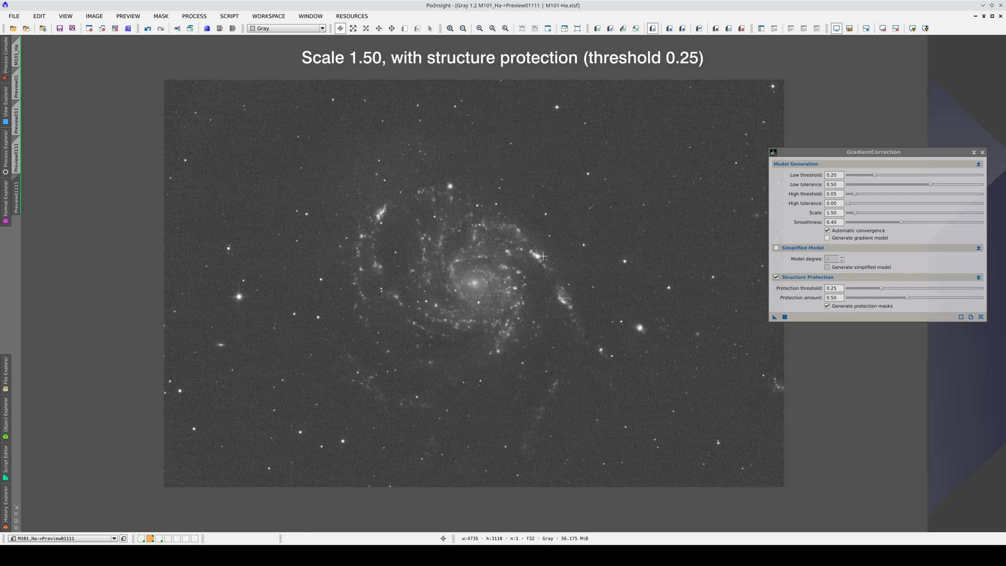
pyautogui.hotkey('ctrl', 'pageup')
pyautogui.hotkey('ctrl', 'pagedown')
pyautogui.hotkey('ctrl', 'pageup')
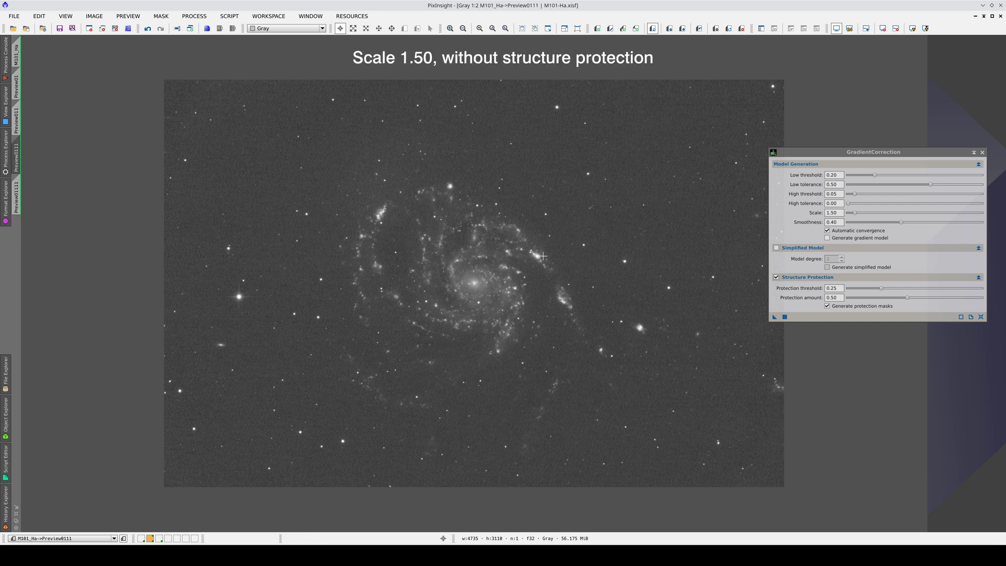
pyautogui.hotkey('ctrl', 'pagedown')
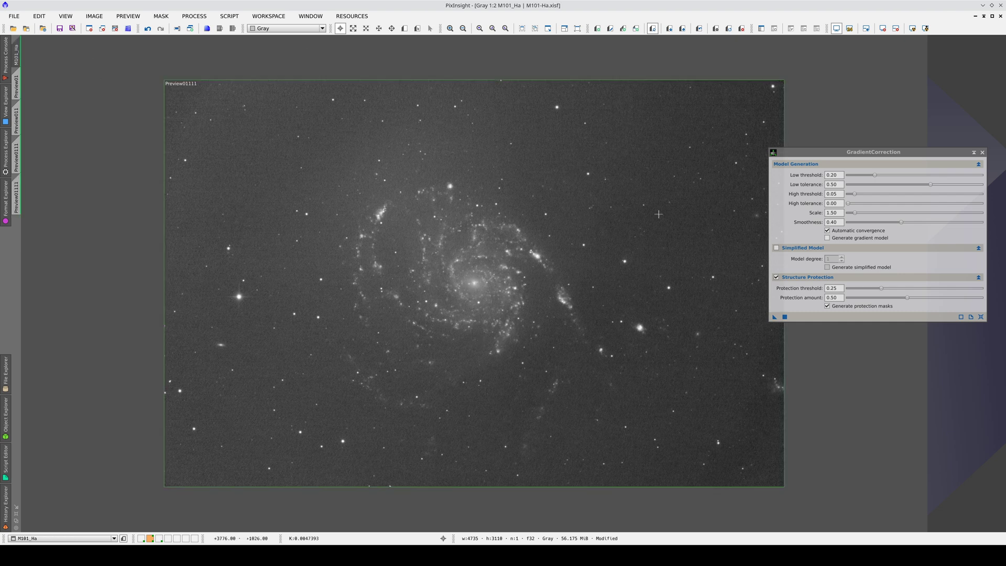
# Apply the correction globally to M101_Ha, close the three GC_protection_mask windows, and activate RGB and synL
pyautogui.click(786, 317)
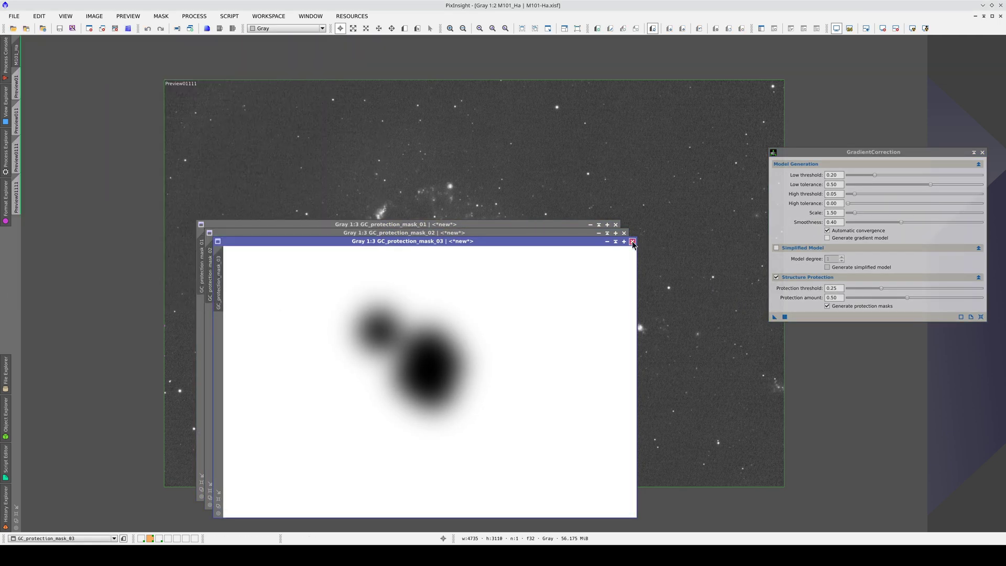
pyautogui.click(632, 241)
pyautogui.click(623, 234)
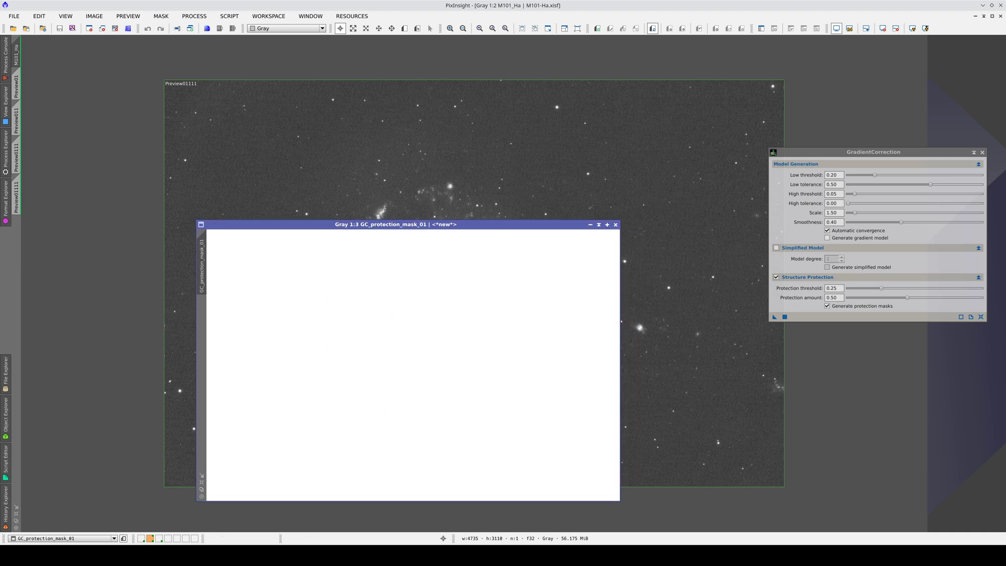
pyautogui.click(616, 224)
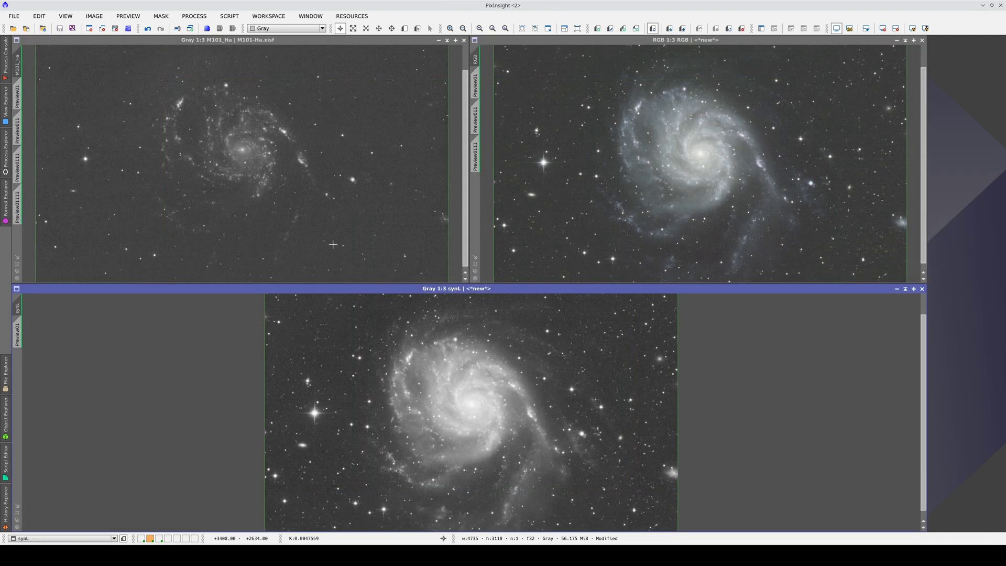
pyautogui.click(585, 220)
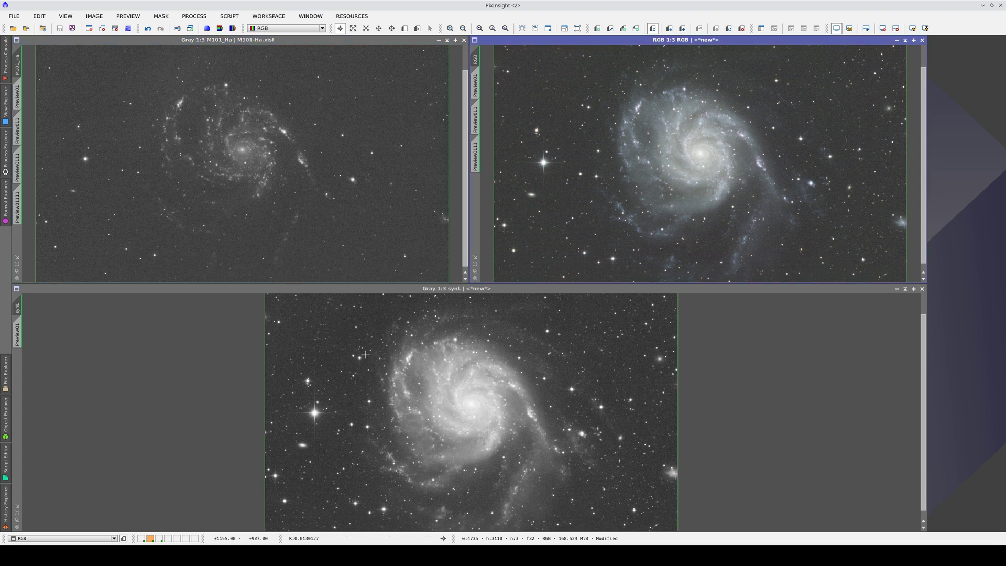
pyautogui.click(481, 429)
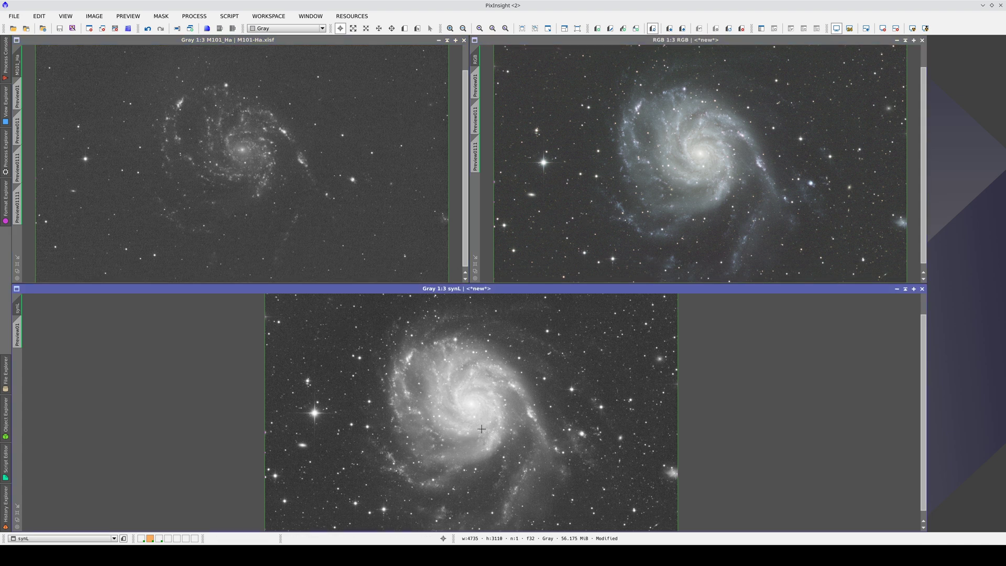